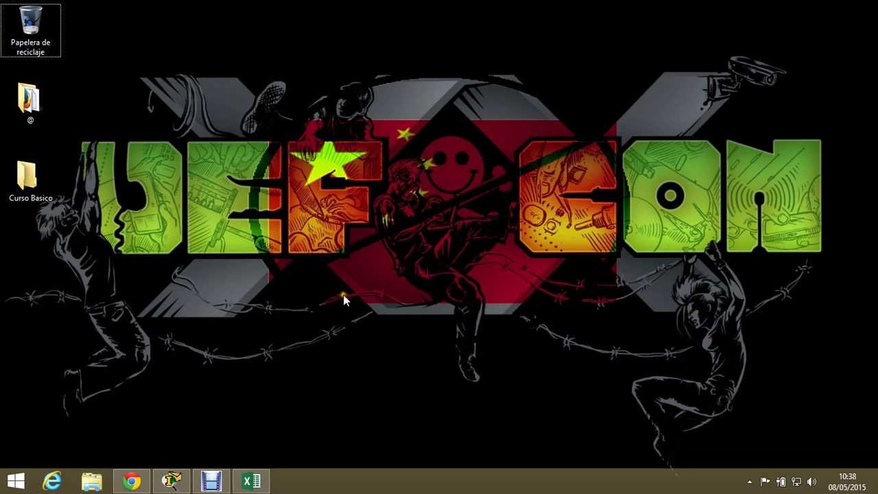
Switch to the Excel workbook and enter Binario in C3 with 0 in D3 and 1 in E3
click(251, 481)
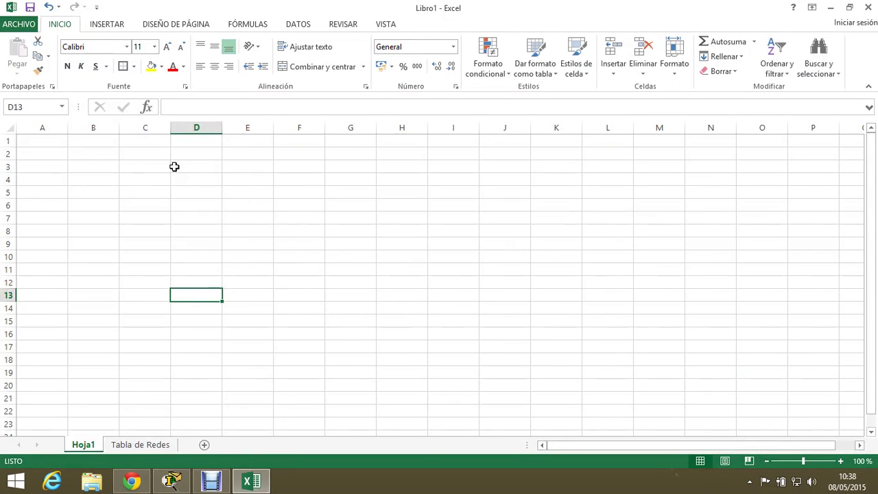
click(148, 167)
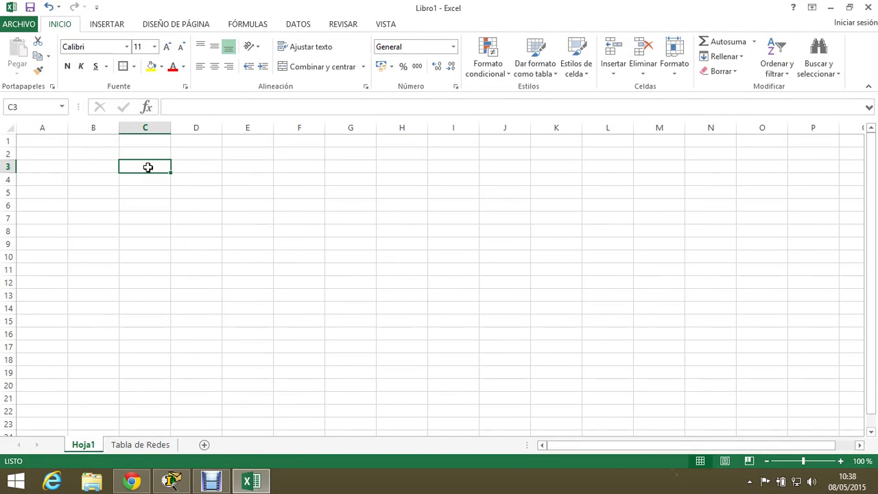
text(Binar)
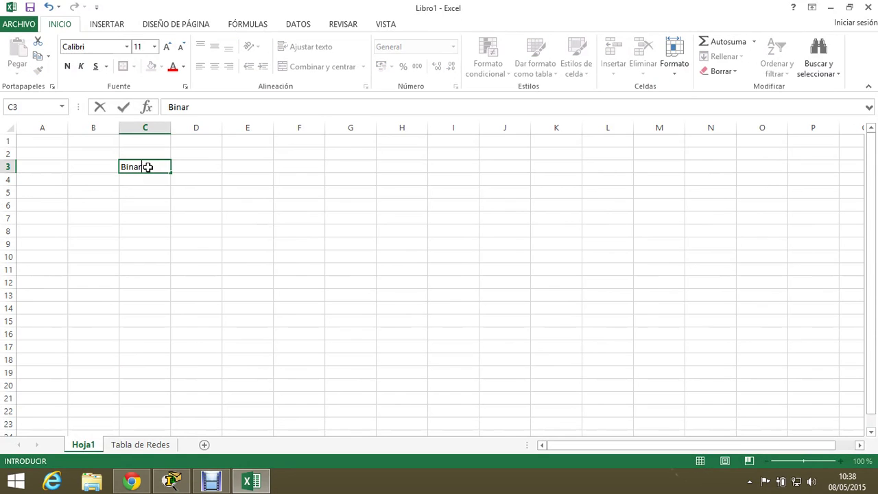
text(io)
click(206, 172)
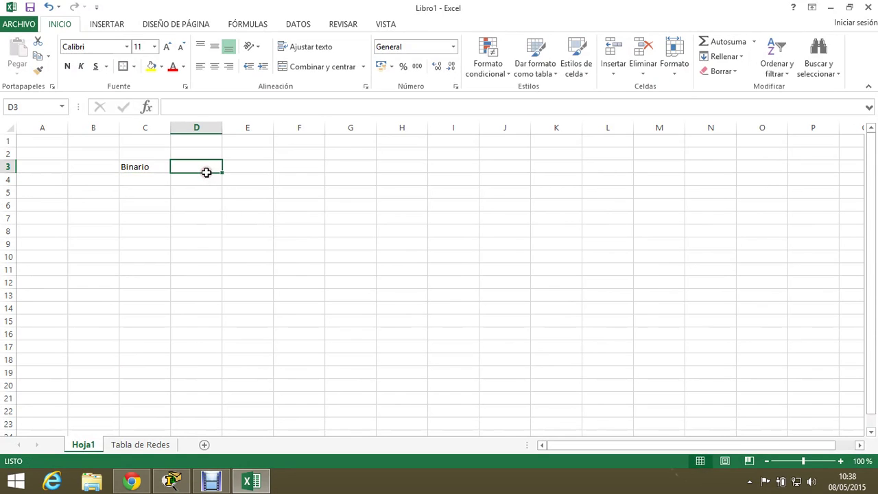
text(0)
click(246, 166)
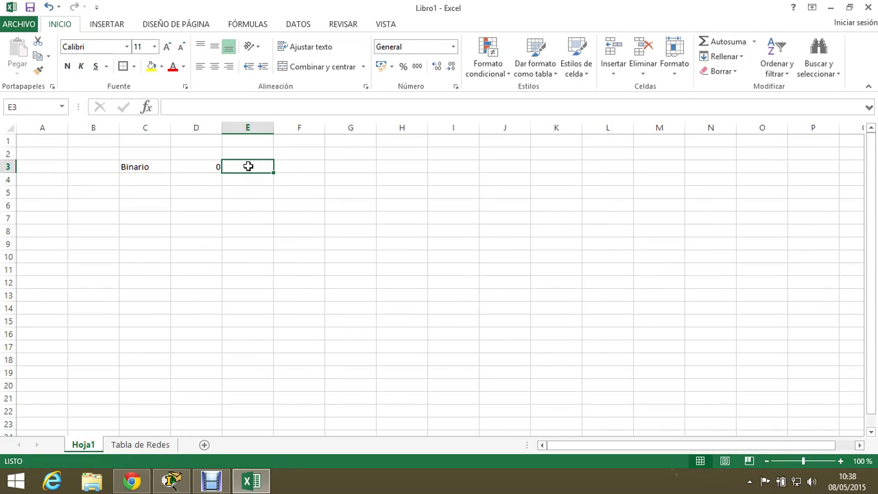
text(1)
Add a second row with Decimal in C4, 0 in D4 and 9 in E4
click(143, 179)
text(De)
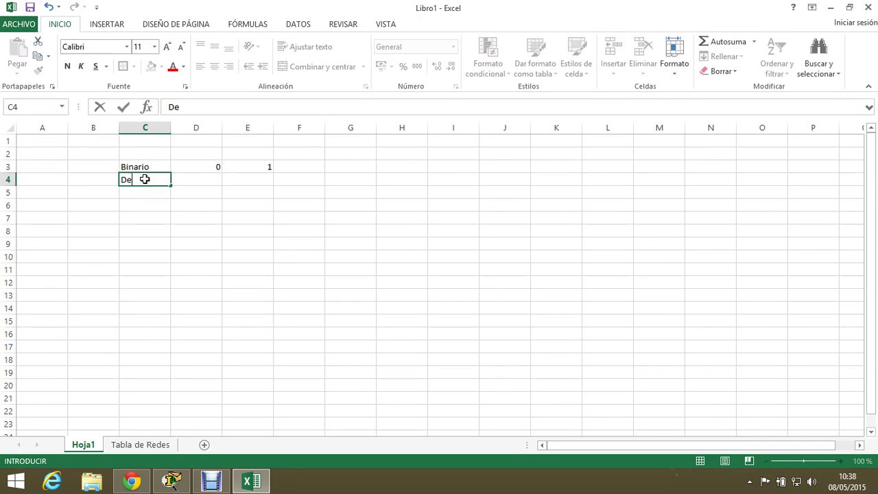
text(cimal)
click(201, 179)
text(0)
click(253, 179)
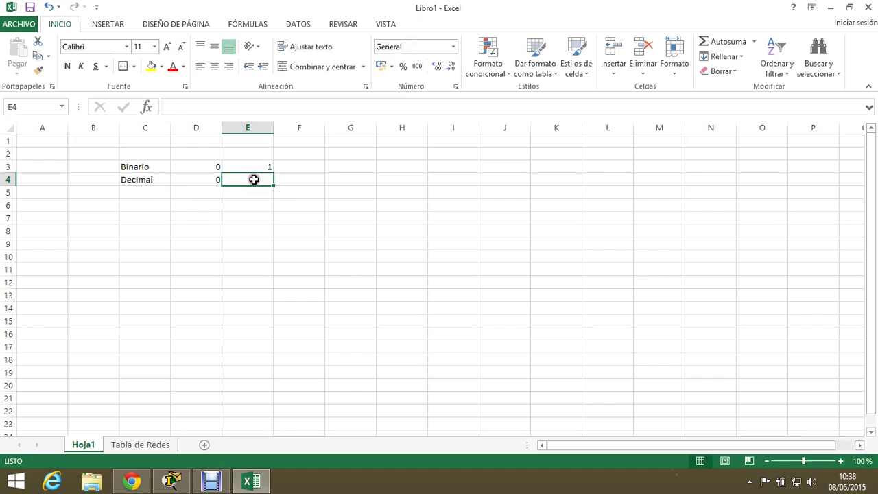
text(9)
click(237, 232)
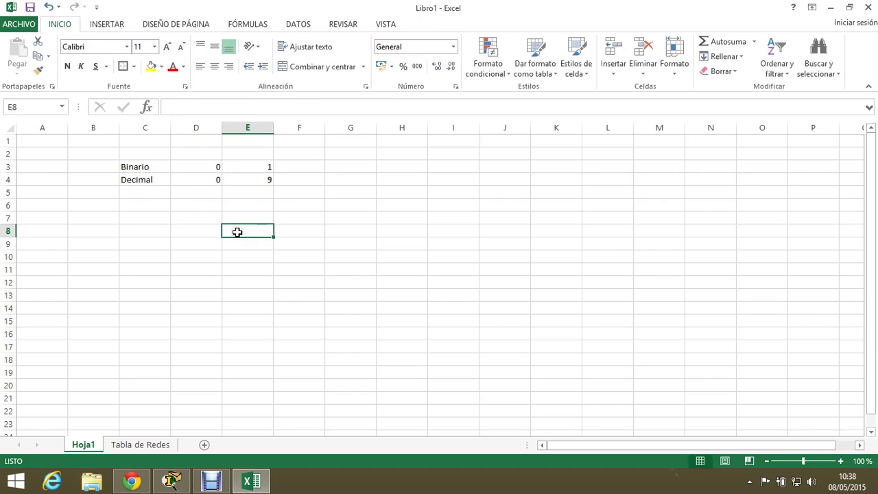
Enter the Roman numeral headings I, II, III and IV in cells C7 to F7
click(162, 218)
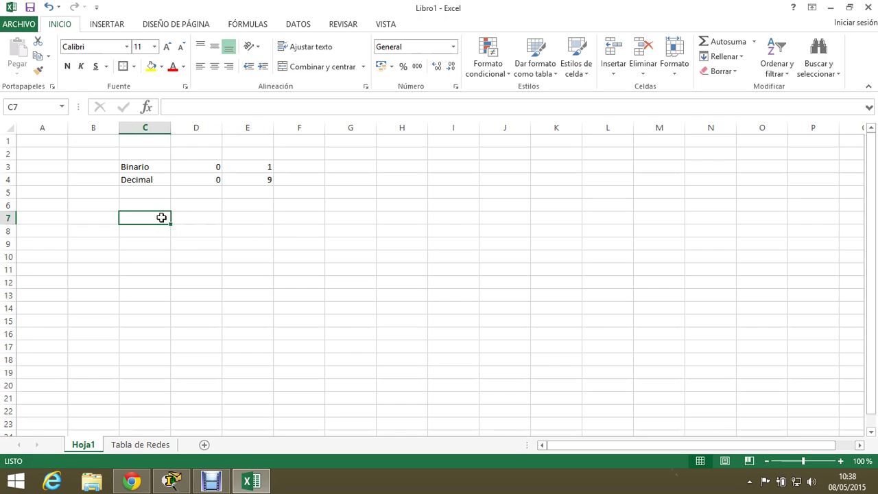
text(I)
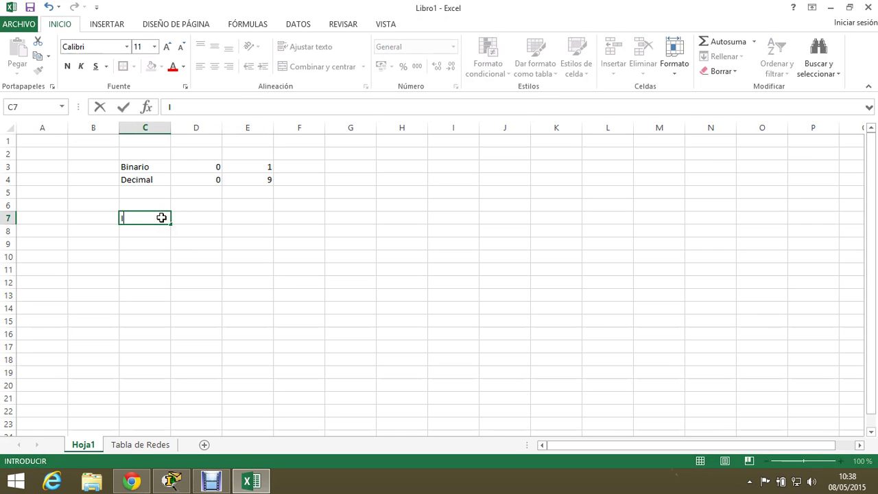
key(Tab)
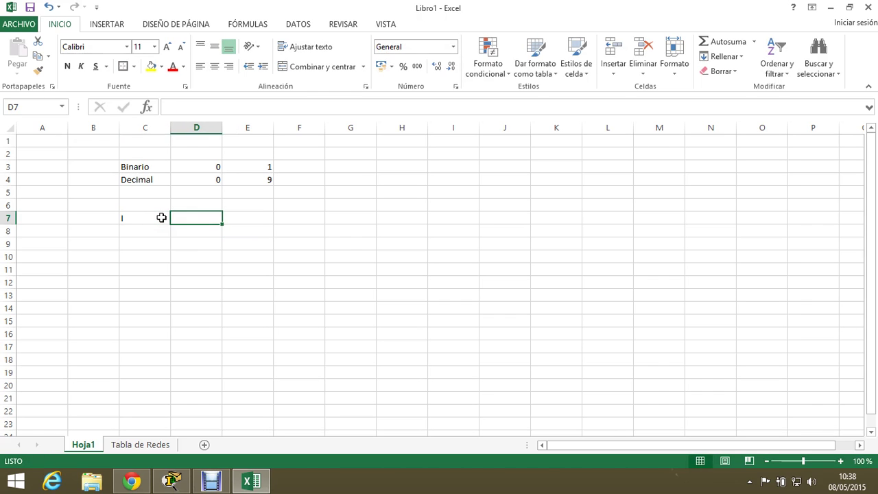
text(II)
key(Tab)
text(II)
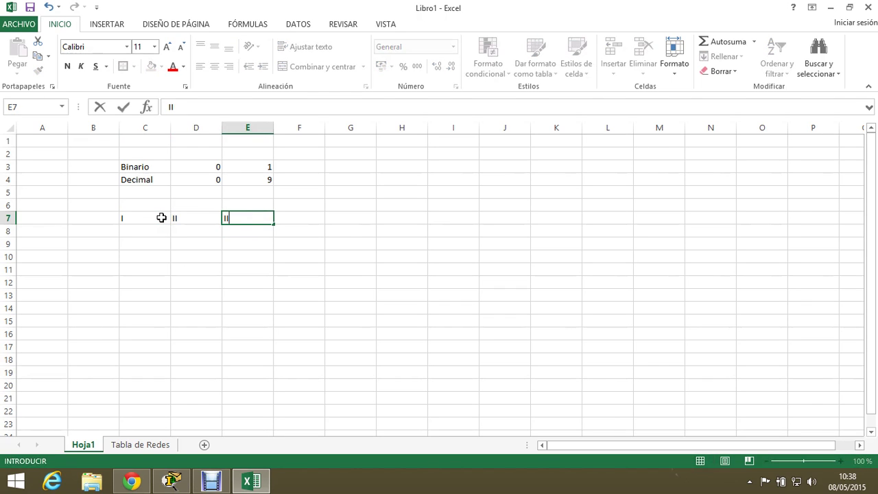
text(I)
key(Tab)
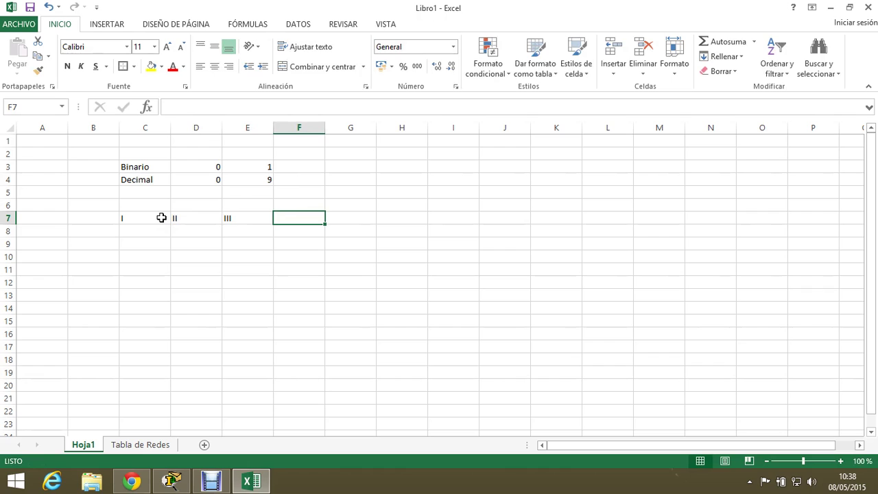
text(IV)
key(Return)
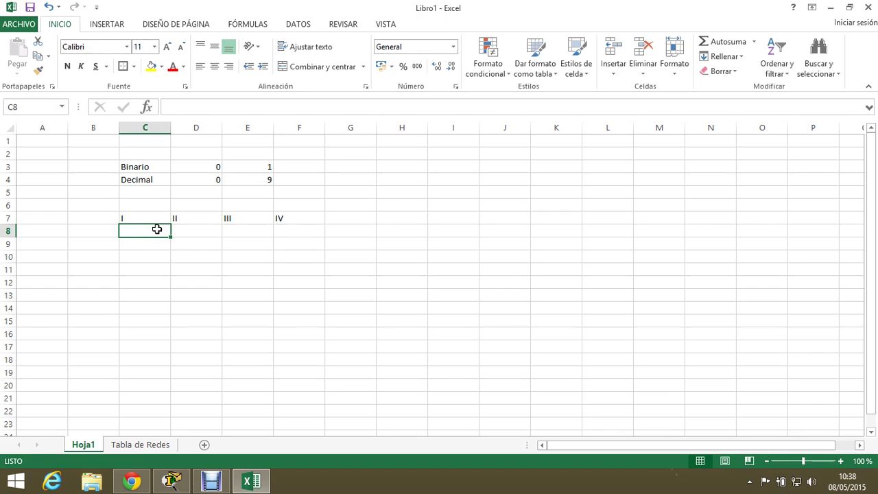
Enter 0-255 in C8 and copy it across to D8:F8 under the other Roman numerals
text(0-)
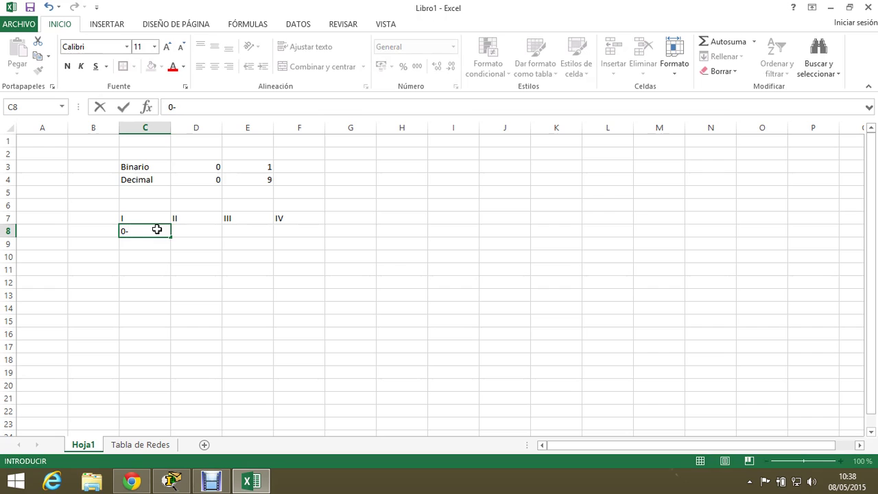
text(255)
click(155, 254)
click(144, 229)
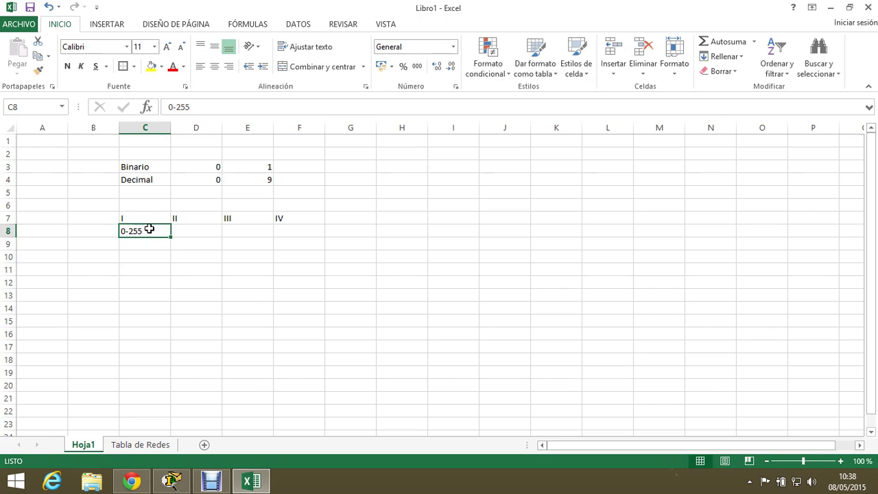
key(ctrl+c)
drag(177, 231, 276, 230)
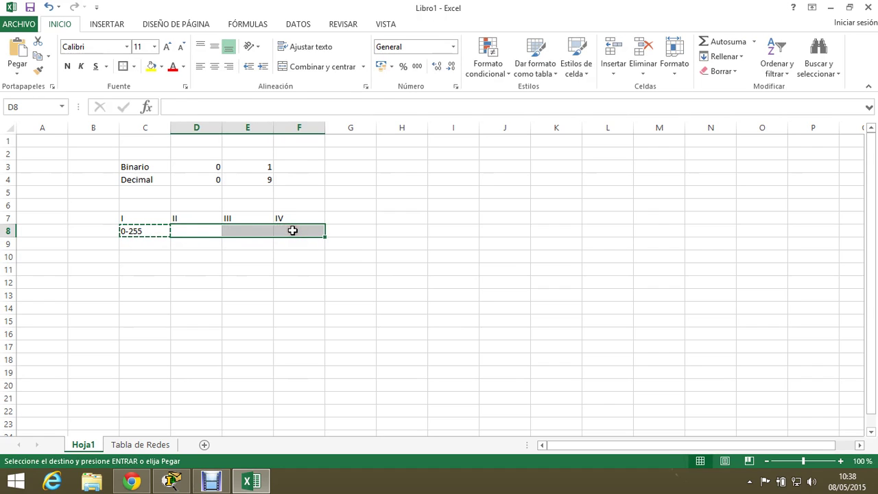
key(ctrl+v)
click(265, 278)
Start the entry in H8 with 2 and open the Windows Character Map (Mapa de caracteres)
click(398, 231)
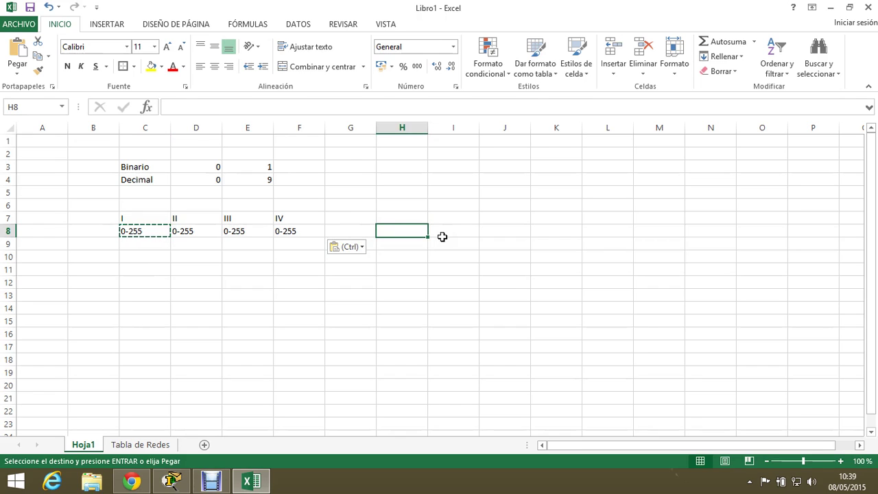
text(2)
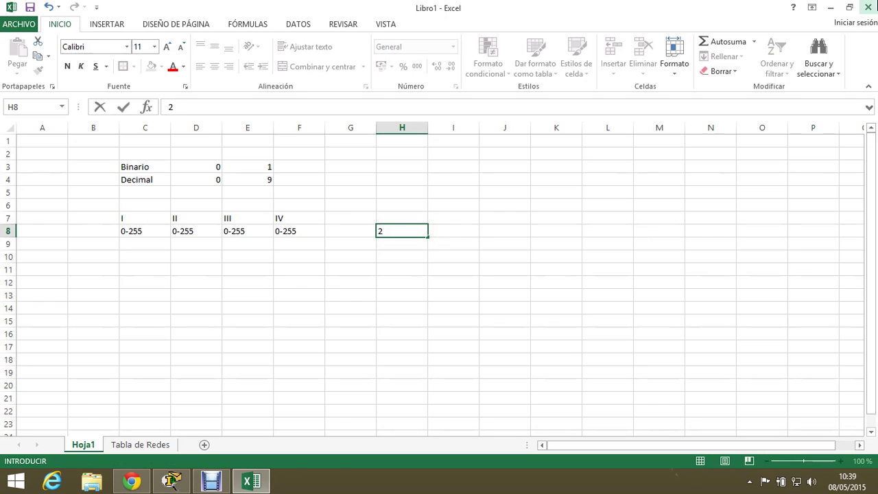
mouse_move(872, 7)
click(862, 142)
text(mapa de caracteres)
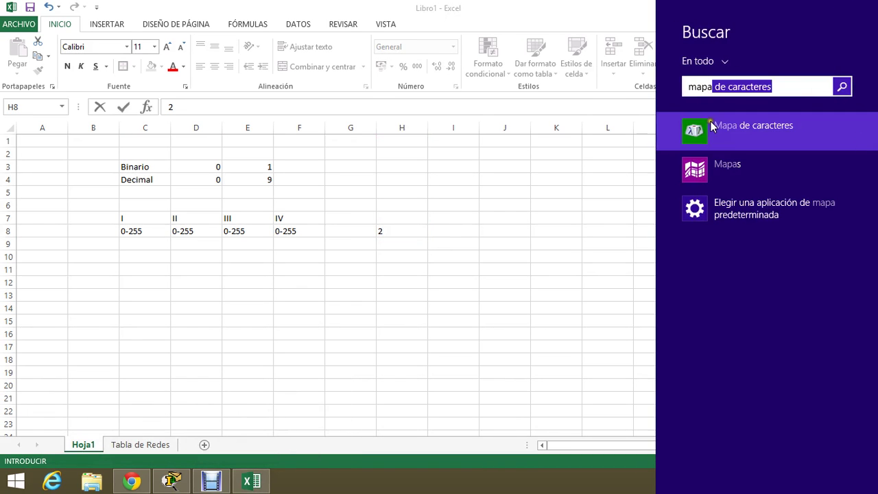
click(716, 127)
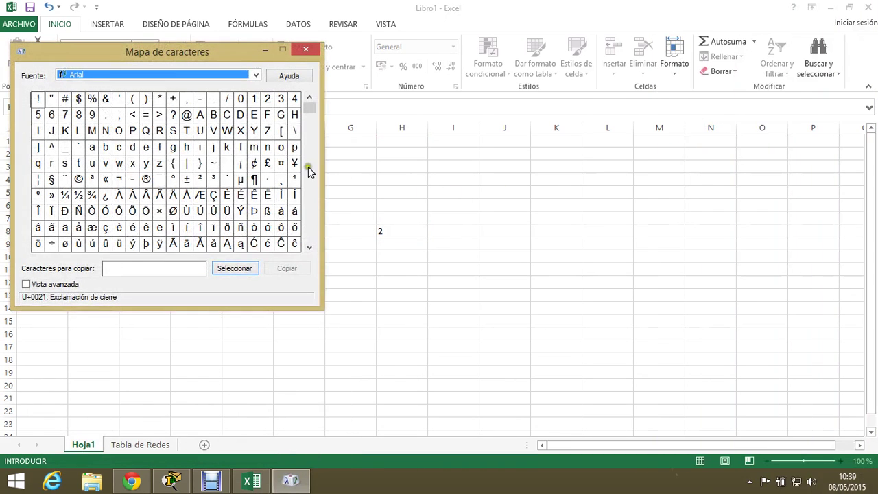
Copy the caret symbol ^ from the Character Map and paste it after the 2 in H8
double_click(51, 146)
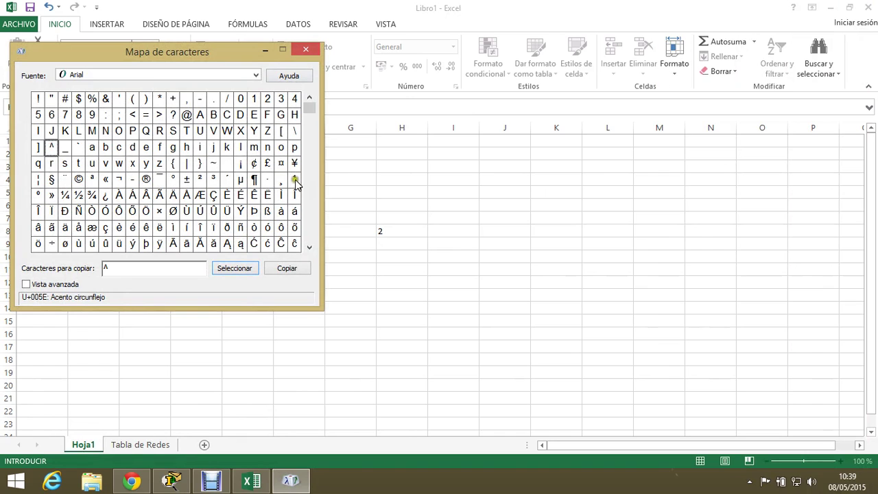
click(292, 269)
click(308, 52)
key(ctrl+v)
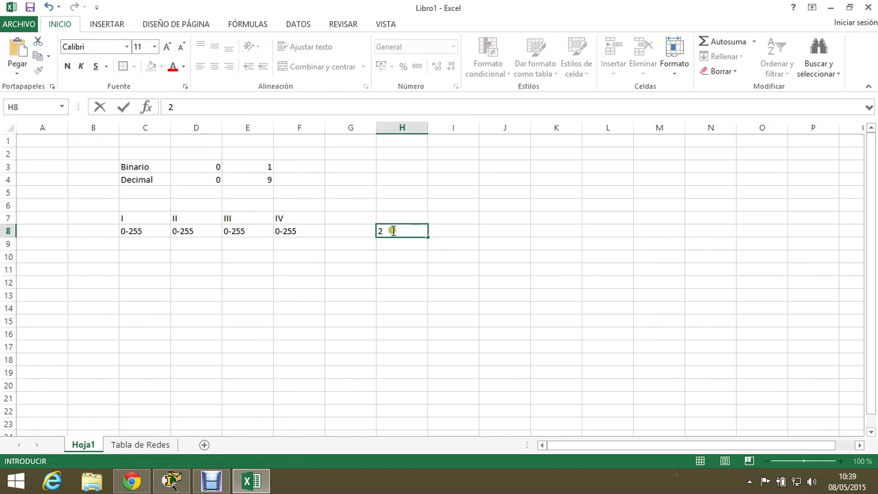
click(398, 272)
Append 8 to the text in H8 so that it reads 2^8
click(405, 230)
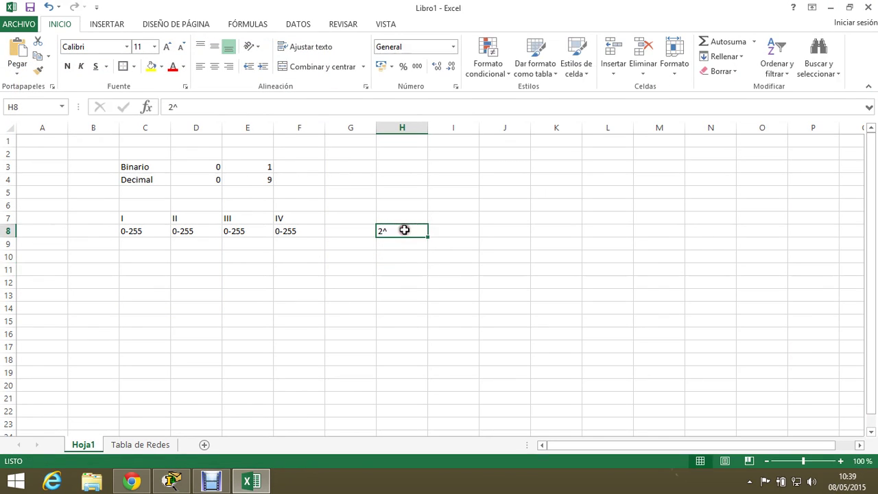
click(404, 230)
double_click(404, 230)
text(8)
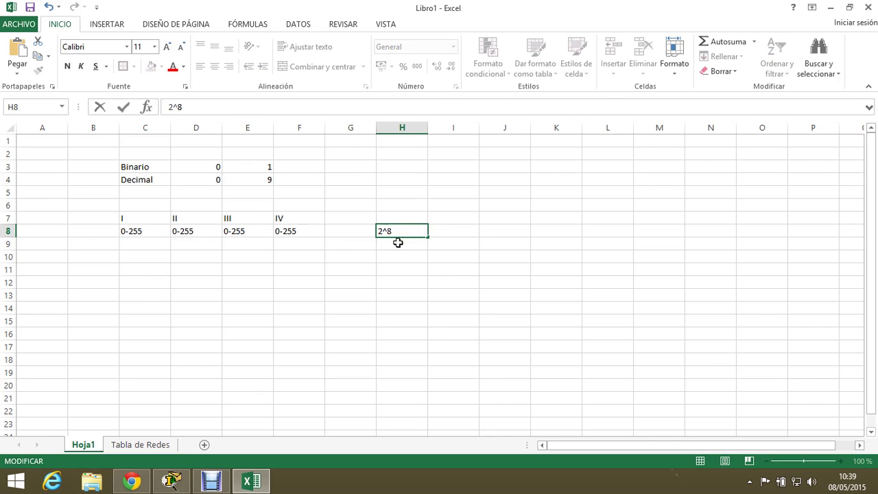
click(400, 269)
click(448, 232)
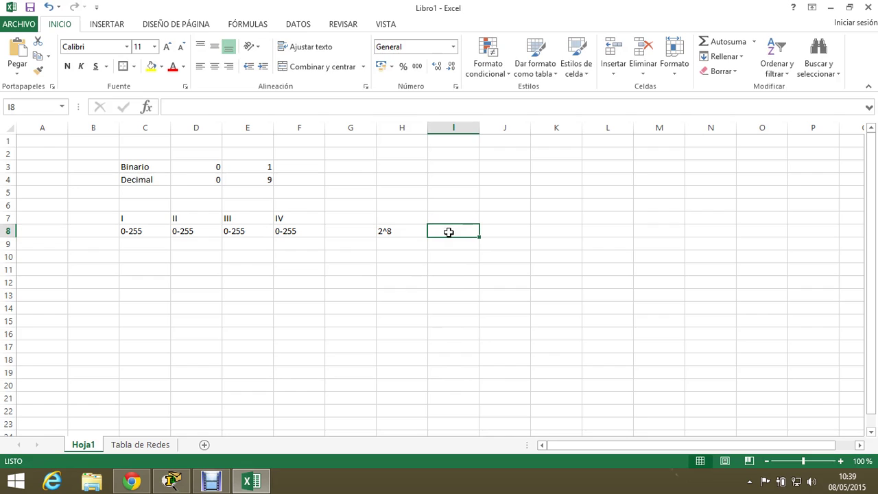
text(=)
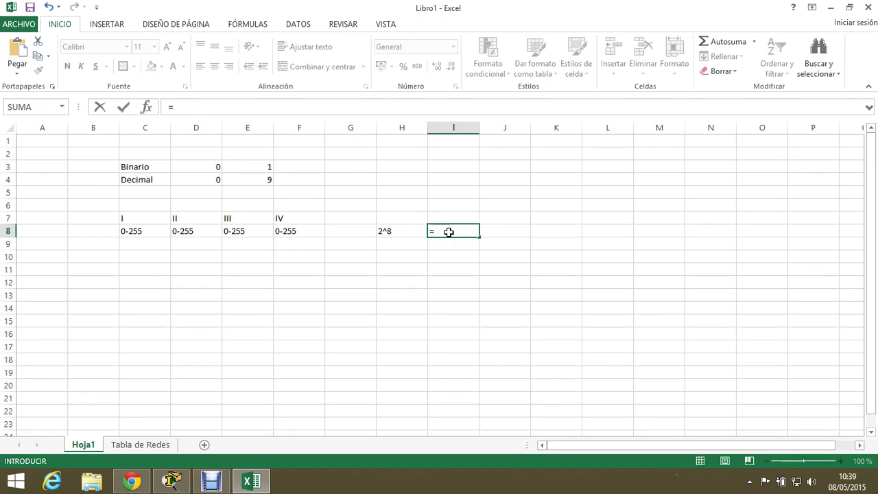
click(501, 231)
key(Escape)
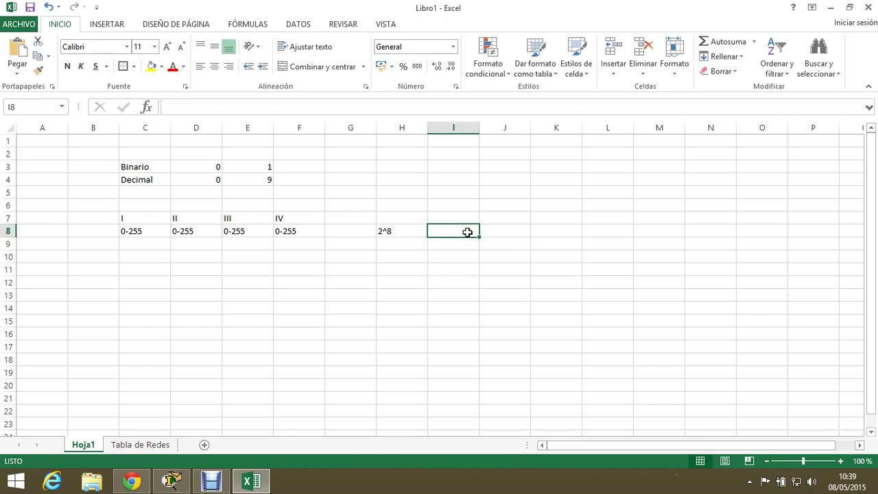
Enter 256 in I8 and append an equals sign to the 2^8 text in H8
text(256)
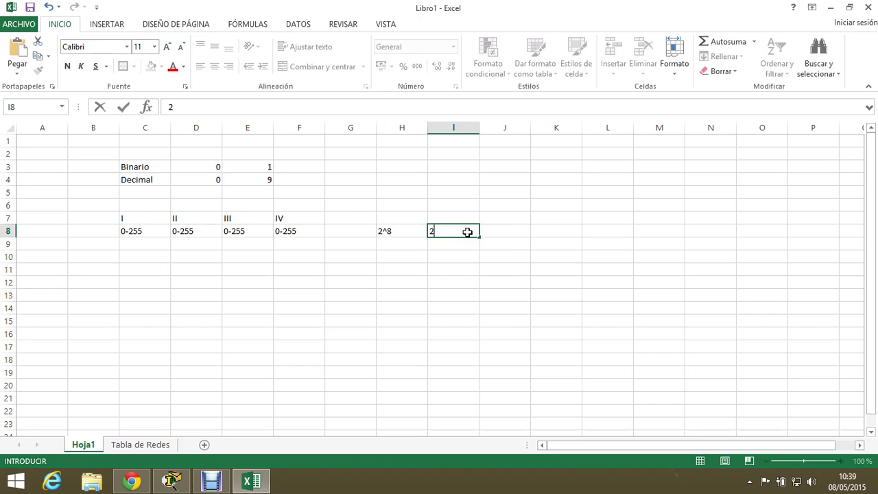
click(445, 262)
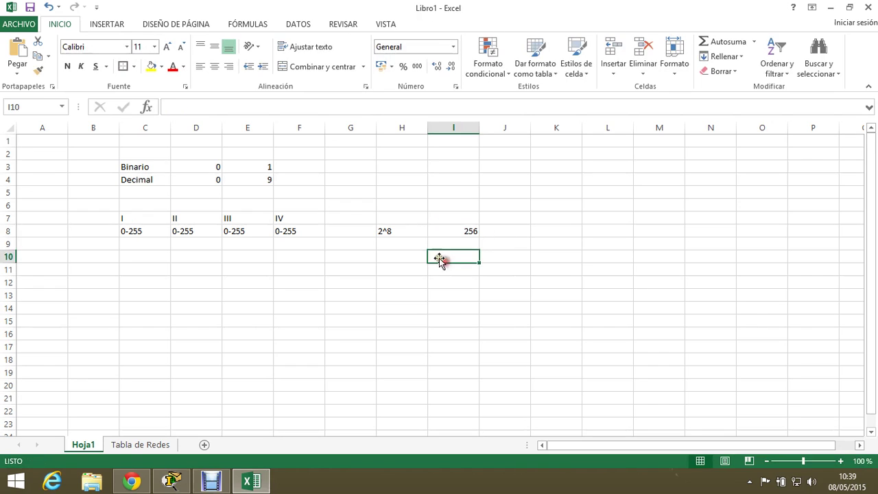
double_click(412, 230)
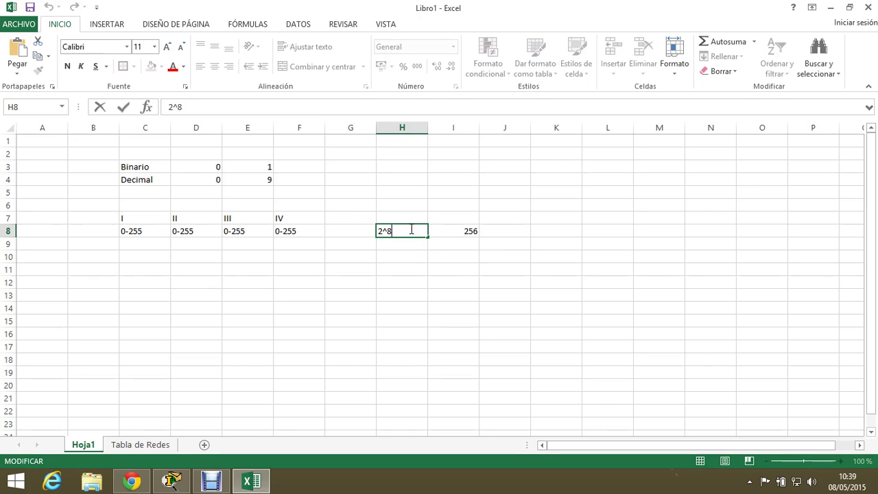
text(=)
key(Return)
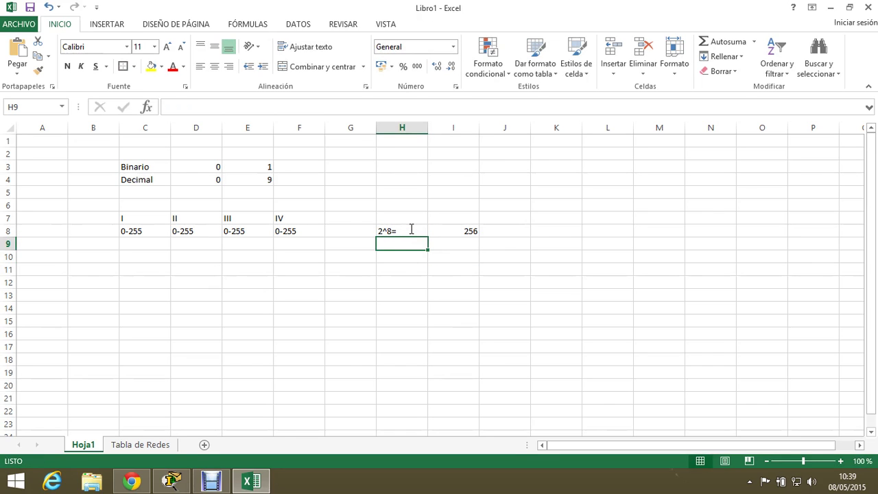
Enter 256 in C10, below the 0-255 range of column I
click(467, 231)
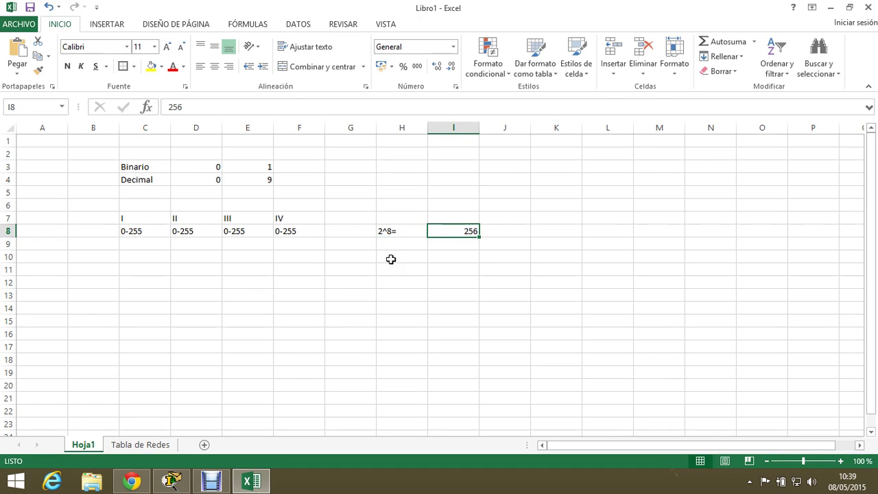
click(134, 256)
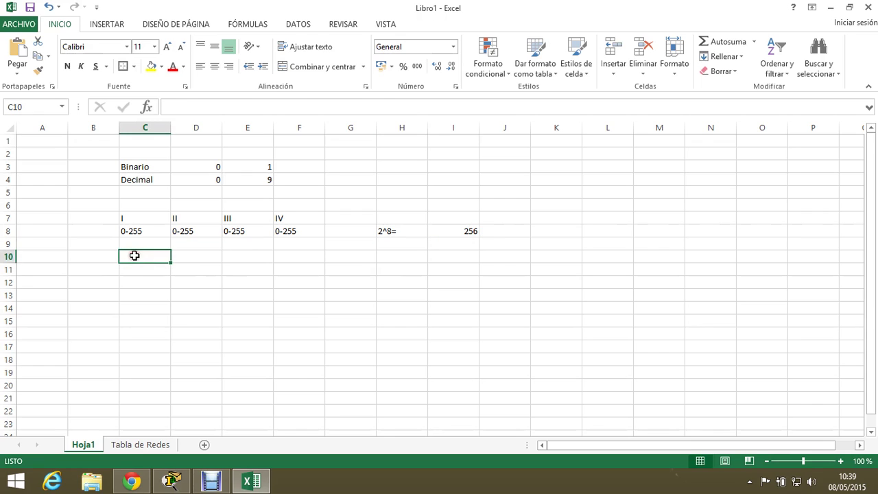
text(256)
click(160, 307)
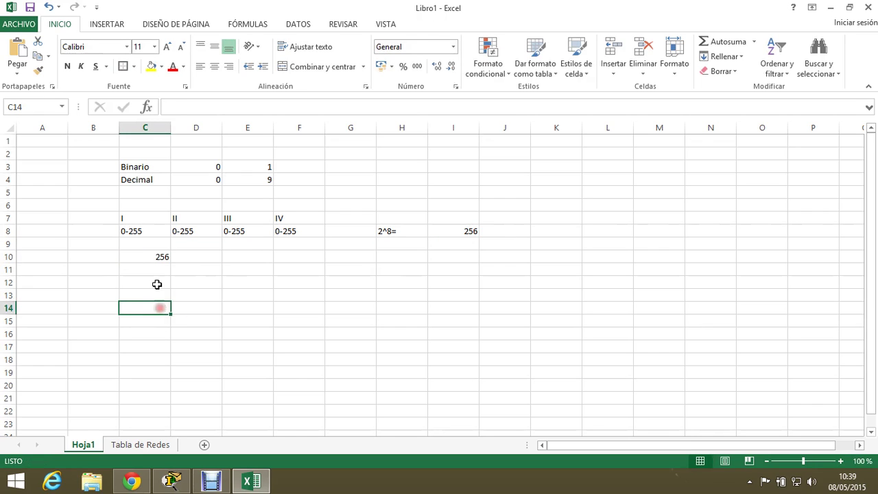
Change the value in C10 to 255
click(157, 256)
text(2)
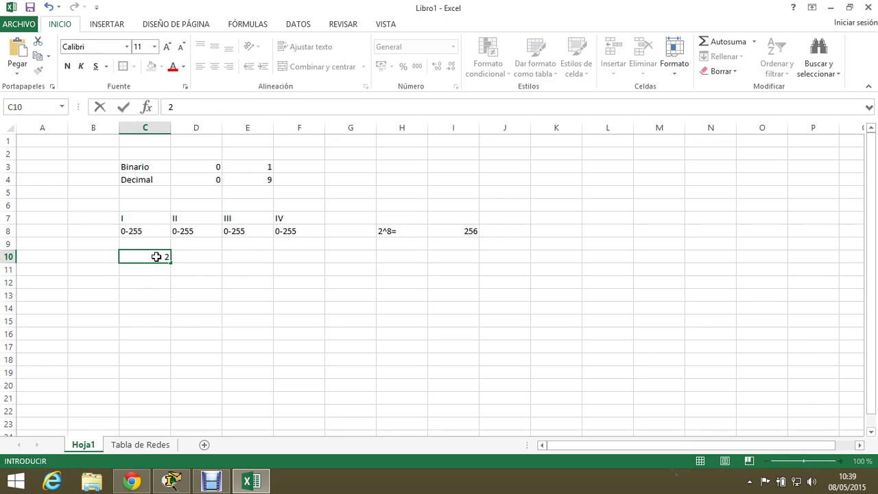
text(55)
click(163, 295)
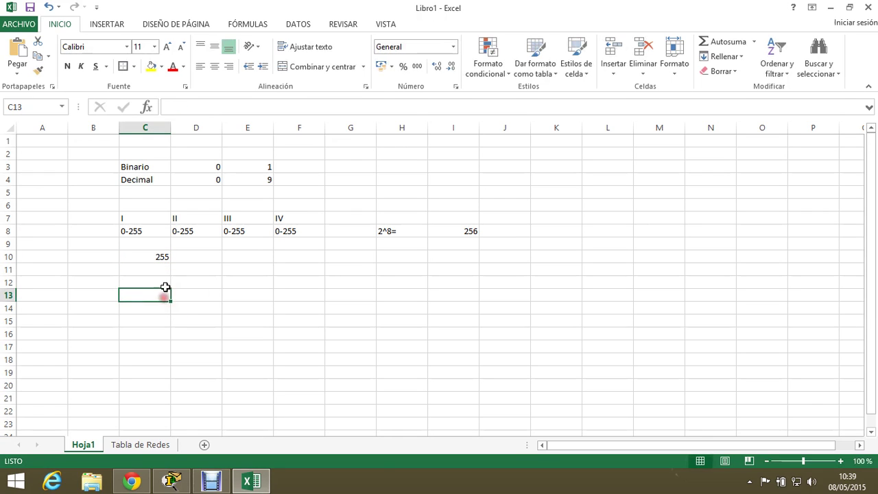
click(160, 257)
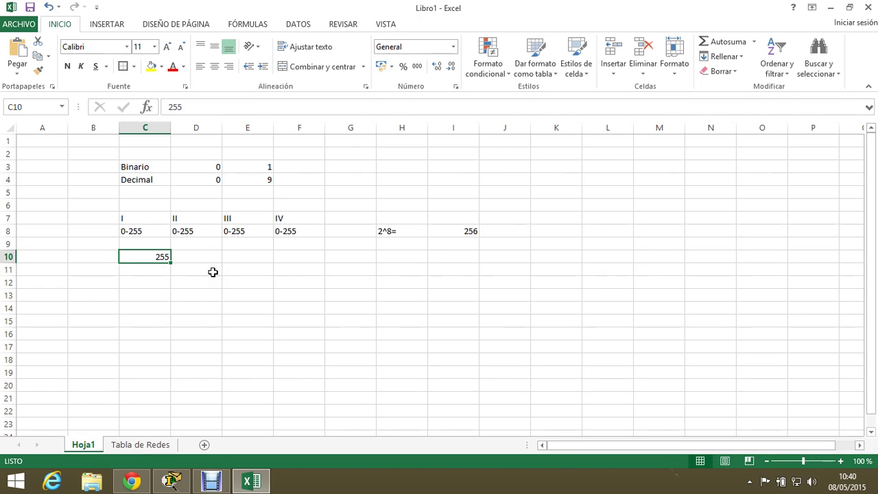
click(401, 234)
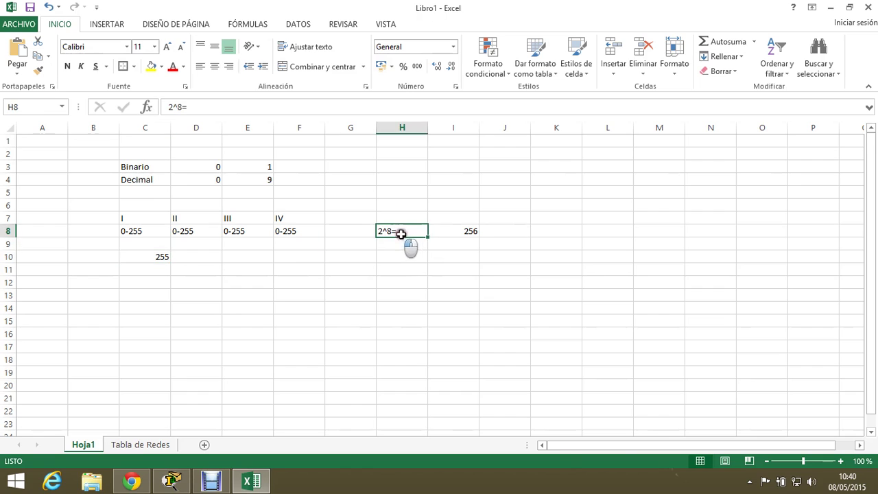
drag(401, 234, 470, 232)
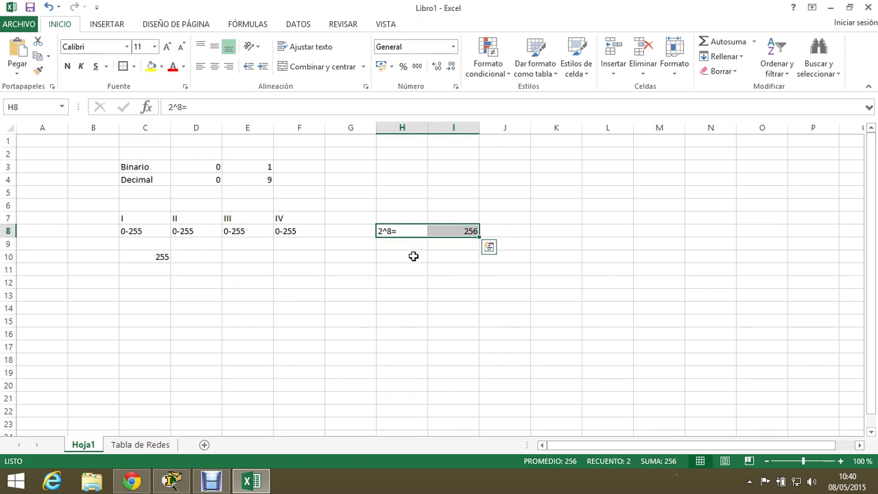
key(Delete)
click(161, 268)
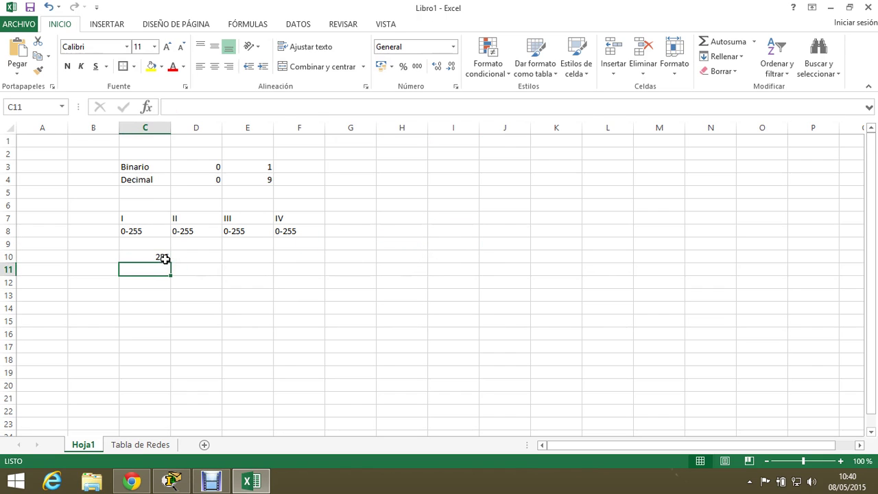
key(ctrl+z)
Change the text in H8 to 2^0 and fill it across row 8 to O8 as the series 2^0 to 2^7
click(408, 232)
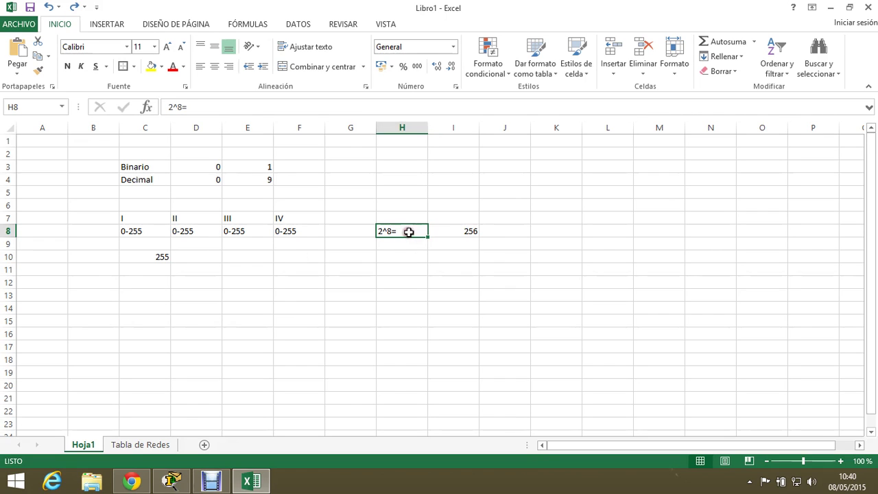
double_click(420, 230)
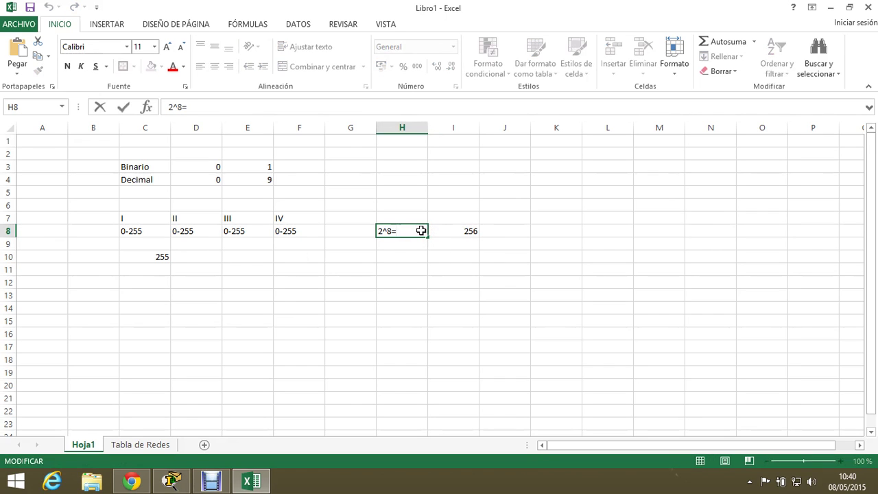
key(BackSpace)
key(BackSpace)
text(0)
click(415, 249)
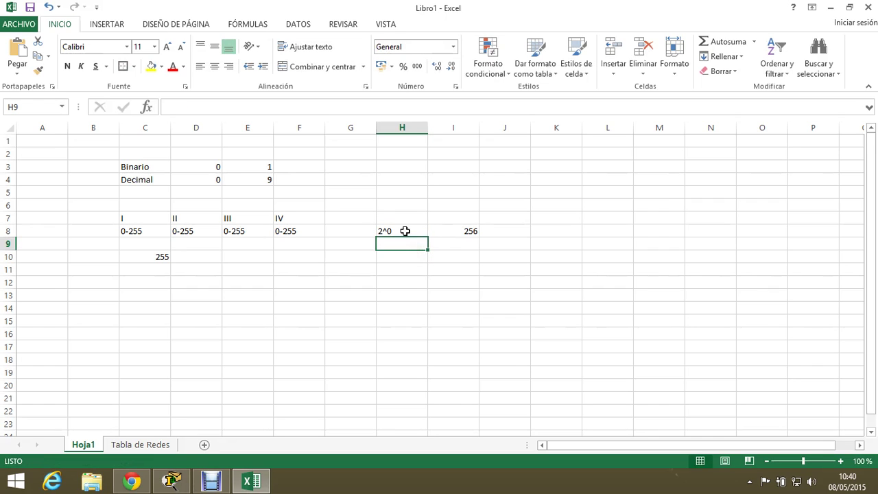
click(405, 231)
drag(429, 238, 765, 232)
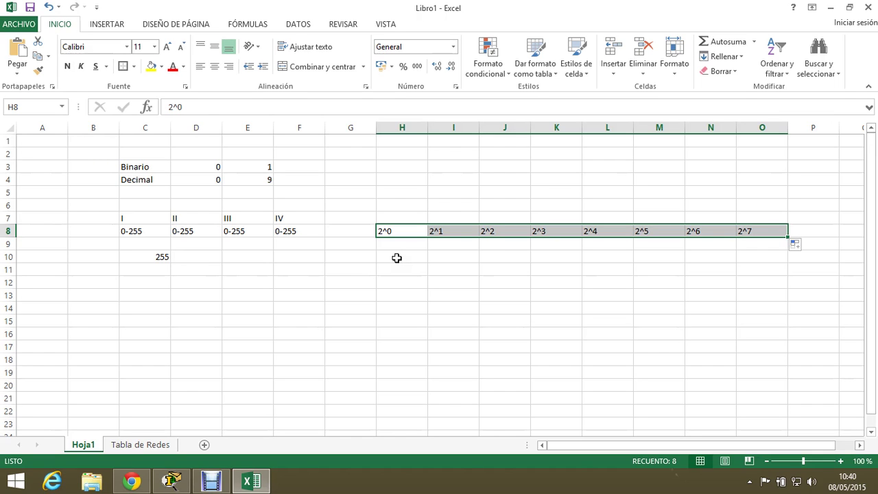
Try the formula =H8 in H10 and clear the cell again
click(397, 257)
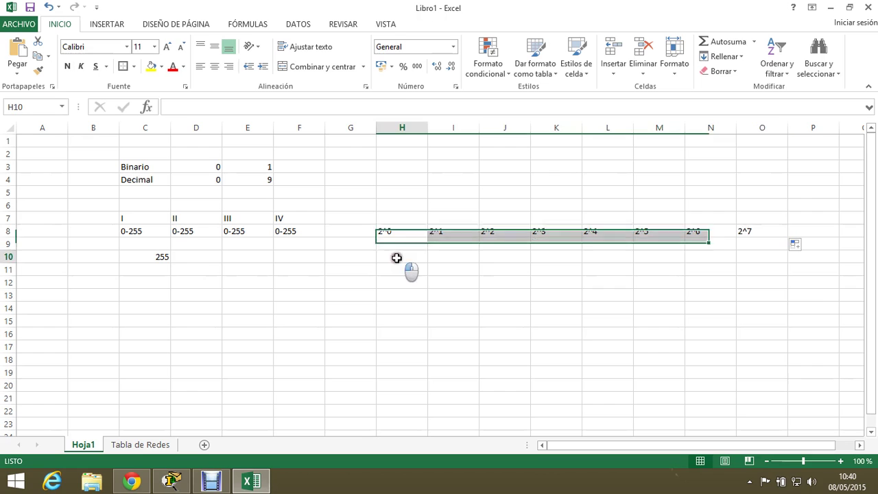
text(=)
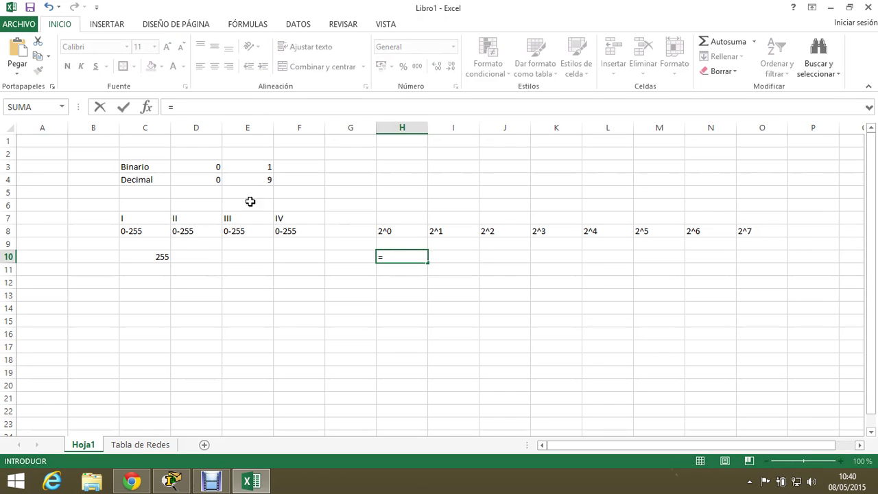
click(396, 231)
key(Return)
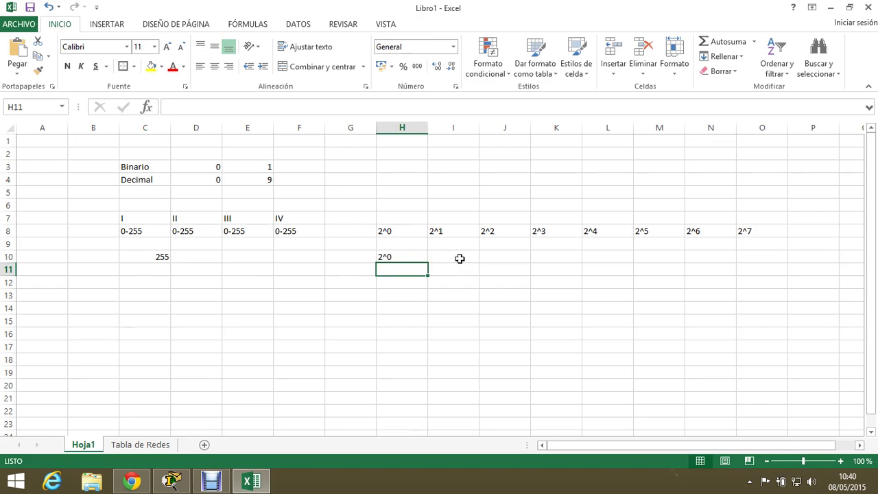
click(411, 257)
key(Delete)
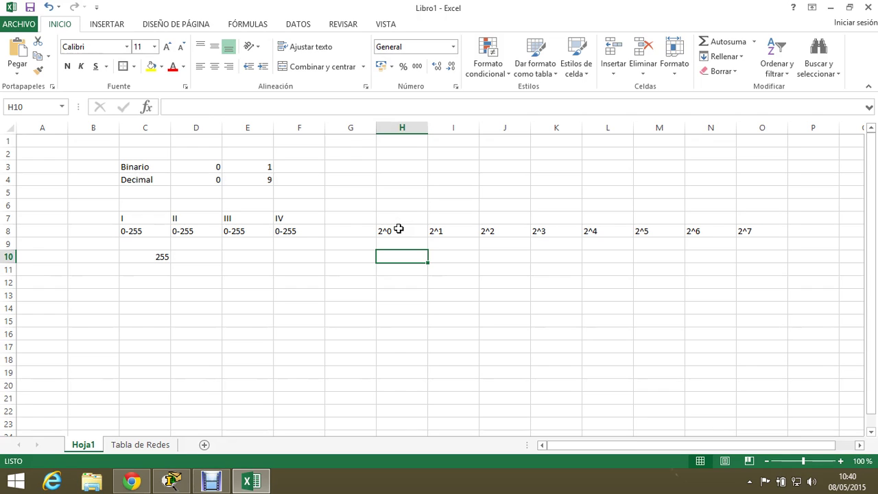
Remove the exponent from each power in H8:O8 so that every cell reads 2^
double_click(401, 231)
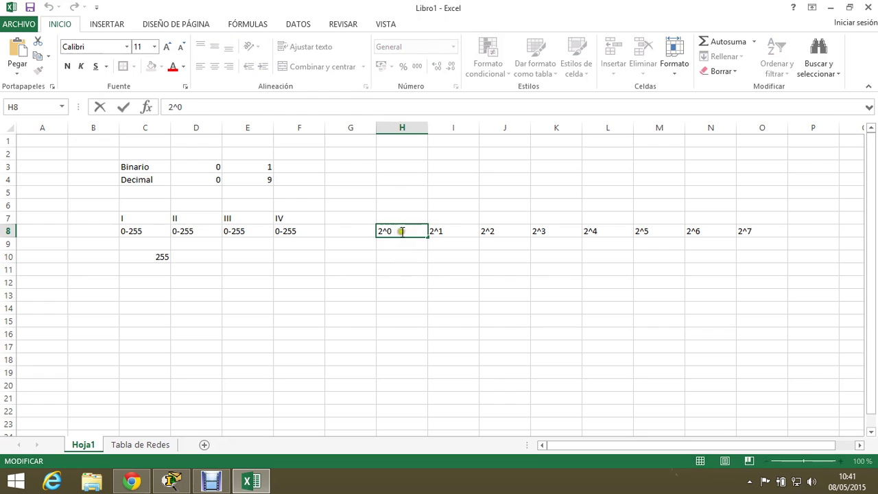
key(BackSpace)
double_click(464, 230)
key(BackSpace)
double_click(505, 231)
key(BackSpace)
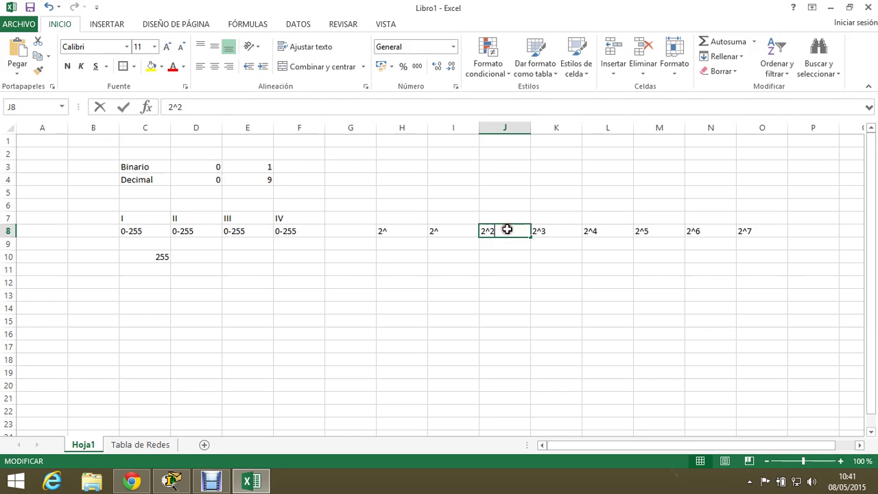
double_click(557, 231)
key(BackSpace)
double_click(599, 230)
key(BackSpace)
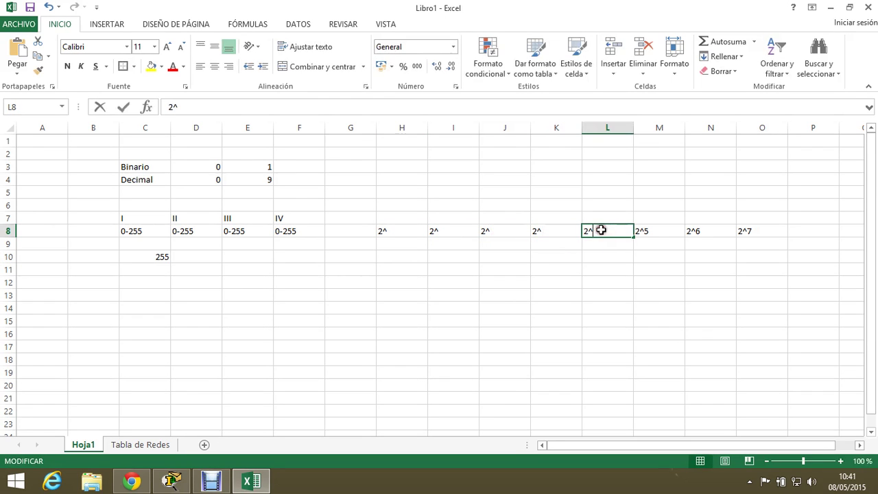
double_click(660, 231)
key(BackSpace)
double_click(704, 231)
key(BackSpace)
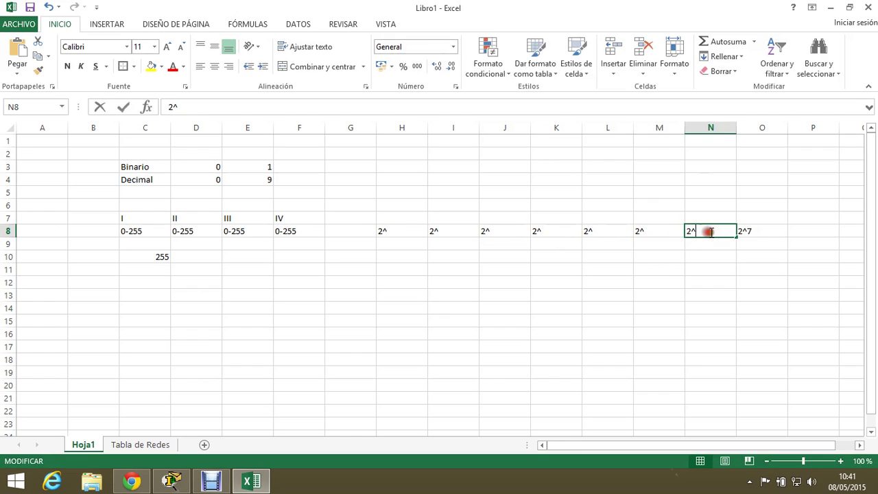
double_click(756, 232)
key(BackSpace)
Enter 0 in H7 and 1 in I7 and fill the series across to O7 for the exponents 0 to 7
click(414, 218)
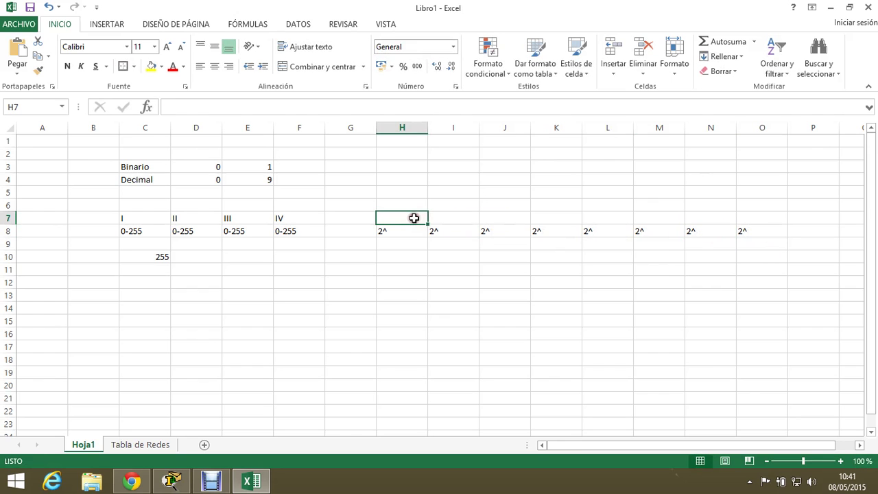
text(0)
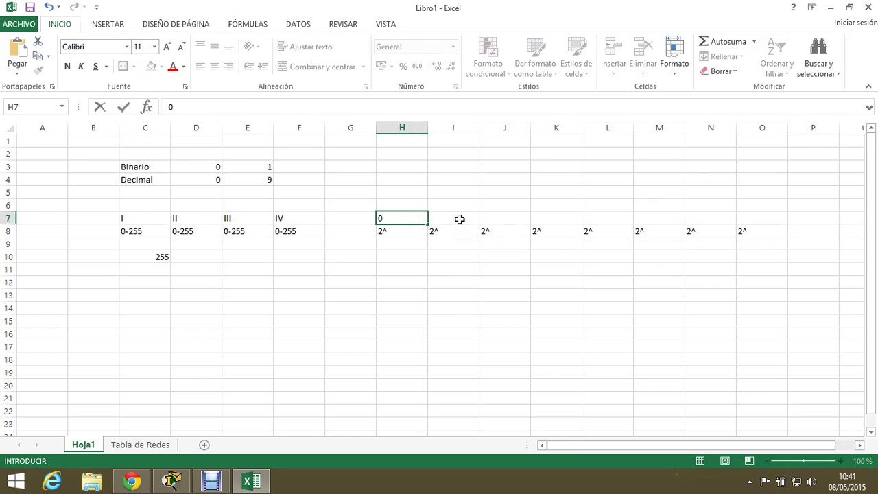
key(Return)
click(420, 220)
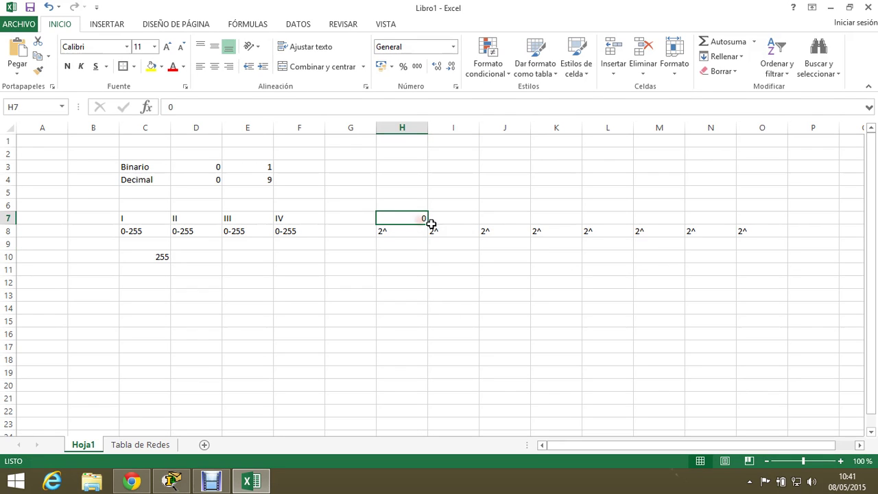
mouse_move(431, 224)
mouse_down()
mouse_move(616, 218)
mouse_move(417, 217)
mouse_move(439, 231)
mouse_move(513, 231)
mouse_move(424, 225)
mouse_up()
text(0)
click(435, 215)
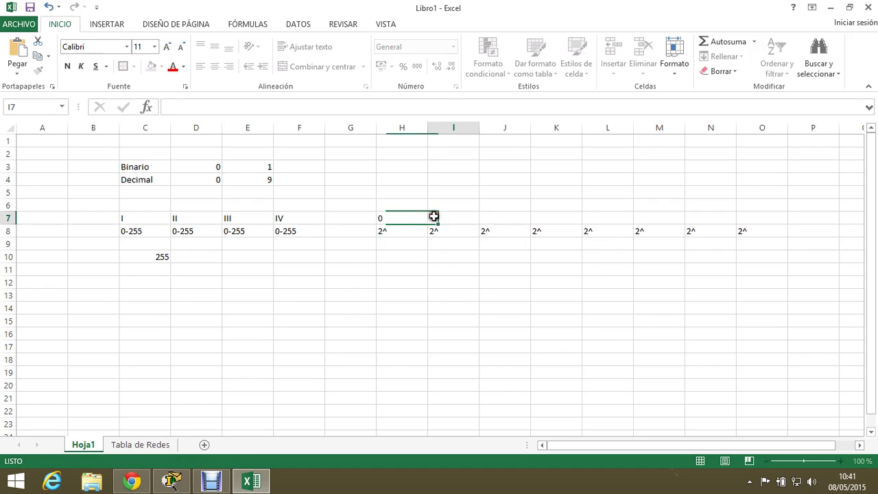
text(1)
drag(413, 220, 771, 229)
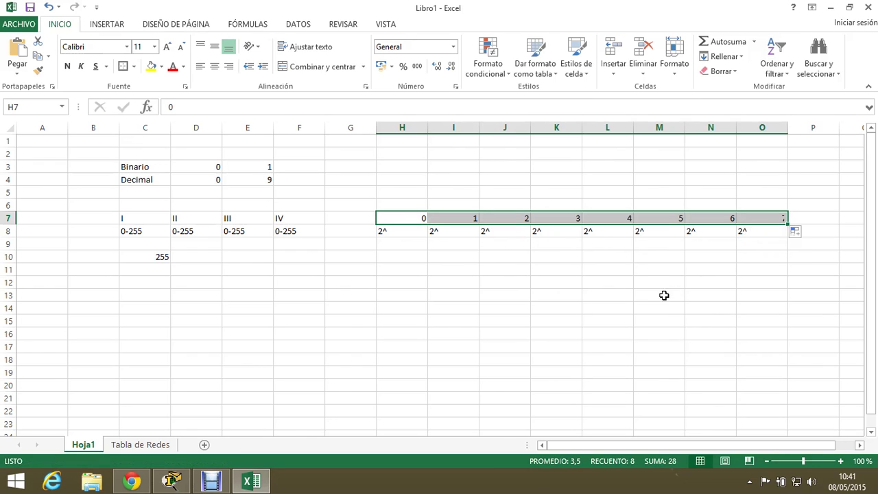
Try the formula =H8*H7 in H10 to combine the base with its exponent
click(405, 259)
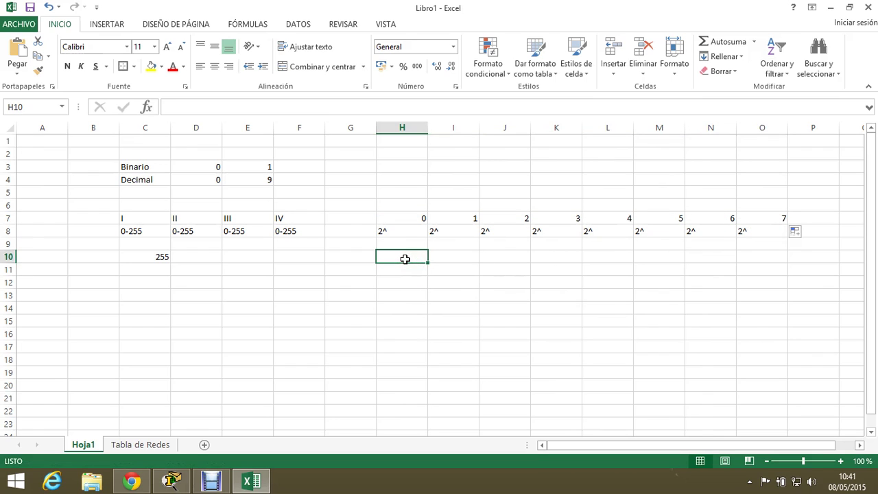
text(¿)
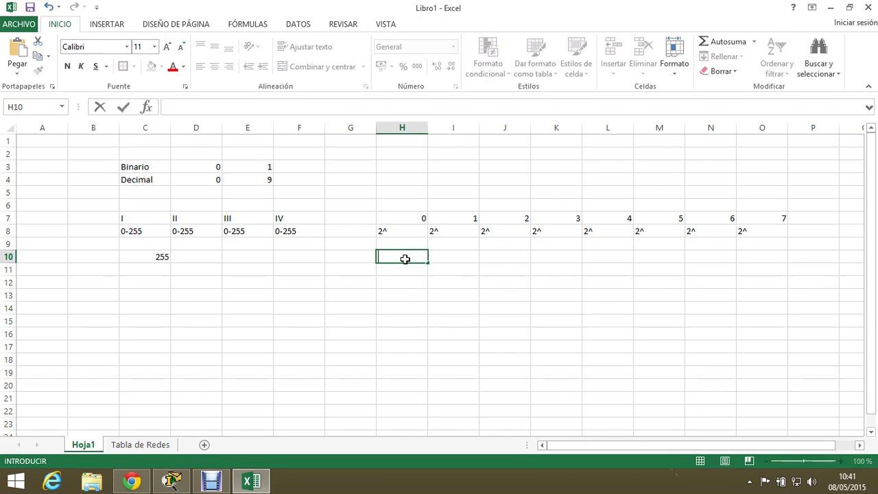
text(=)
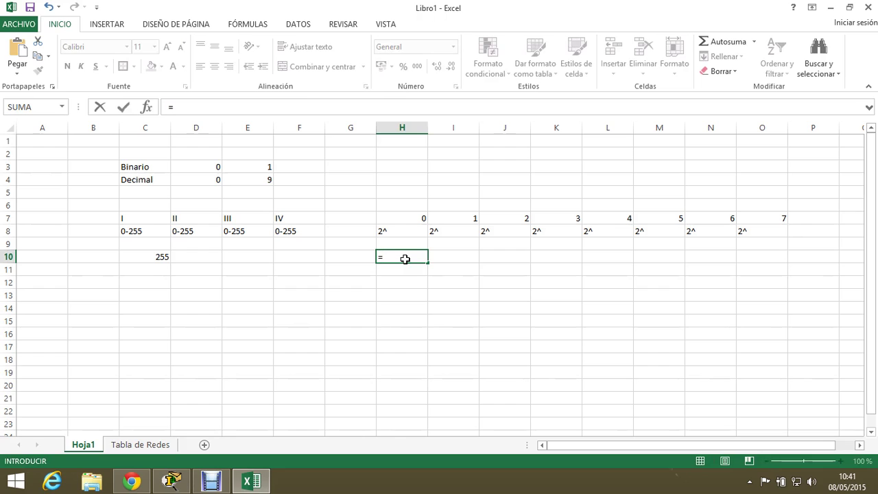
click(407, 227)
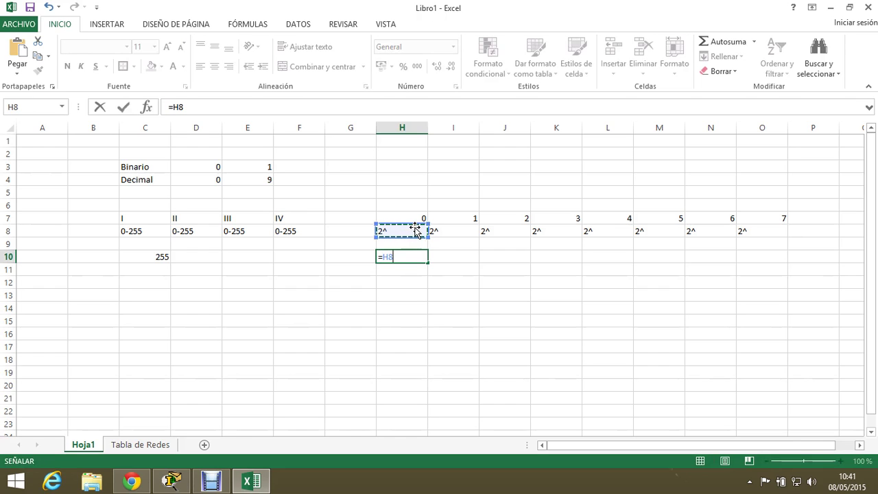
text(*)
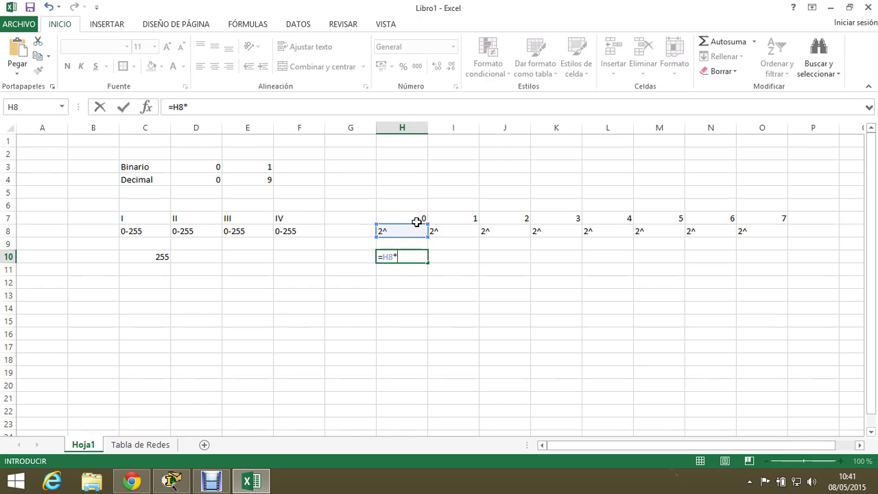
click(417, 220)
key(Return)
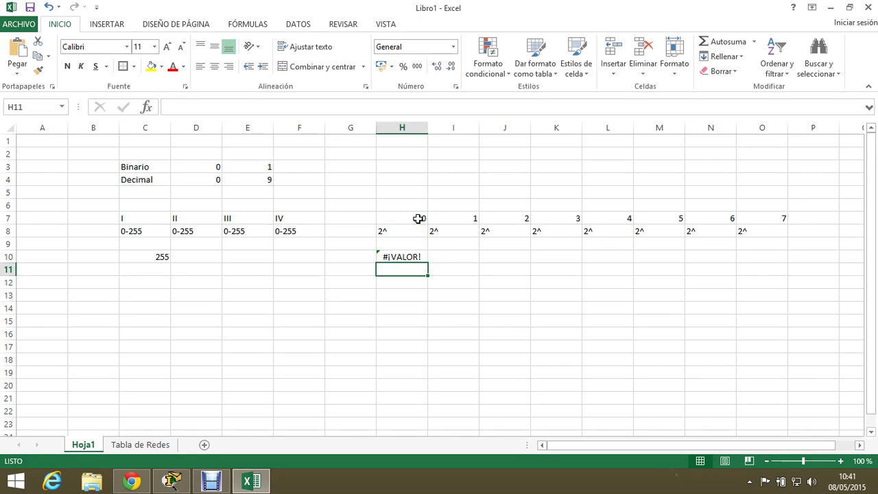
Shorten the formula in H10 so that it references only H8
click(398, 257)
double_click(414, 262)
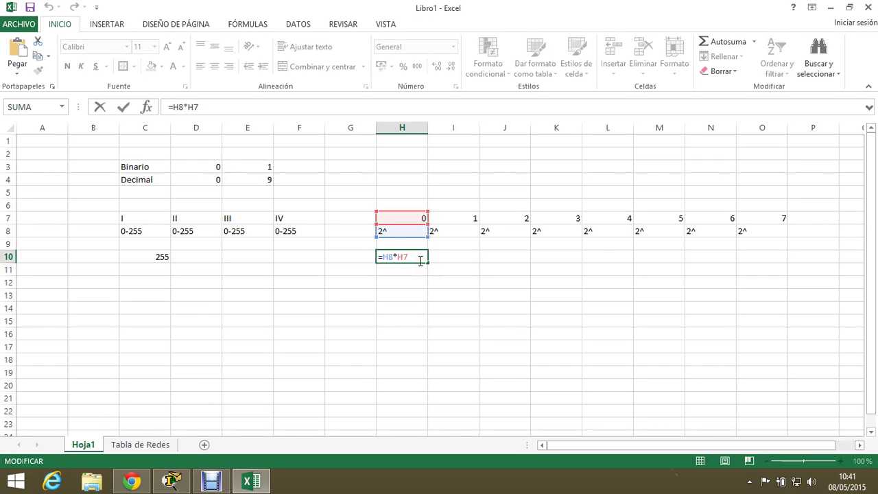
key(BackSpace)
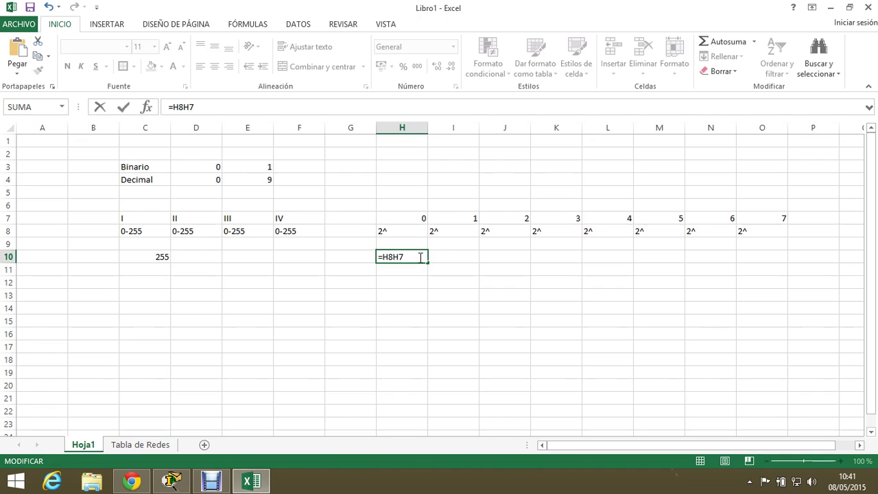
key(BackSpace)
key(BackSpace)
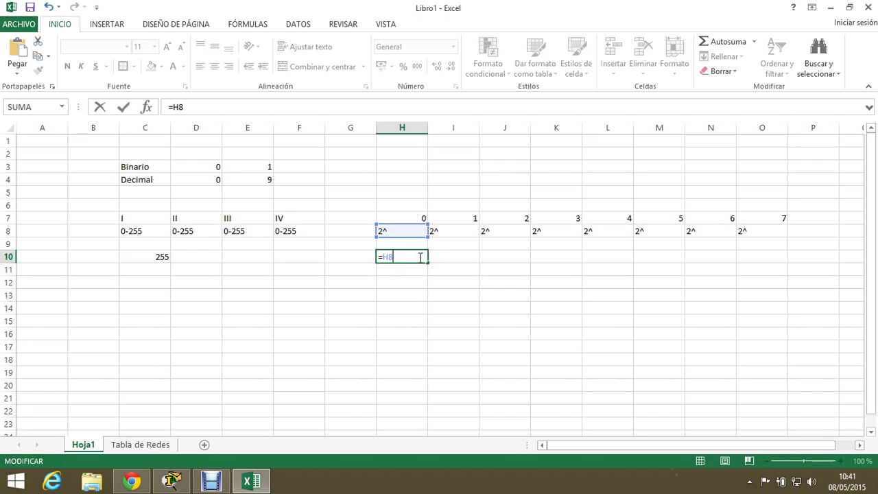
Remove the caret from H8 so that the cell holds only the number 2
click(392, 229)
double_click(392, 229)
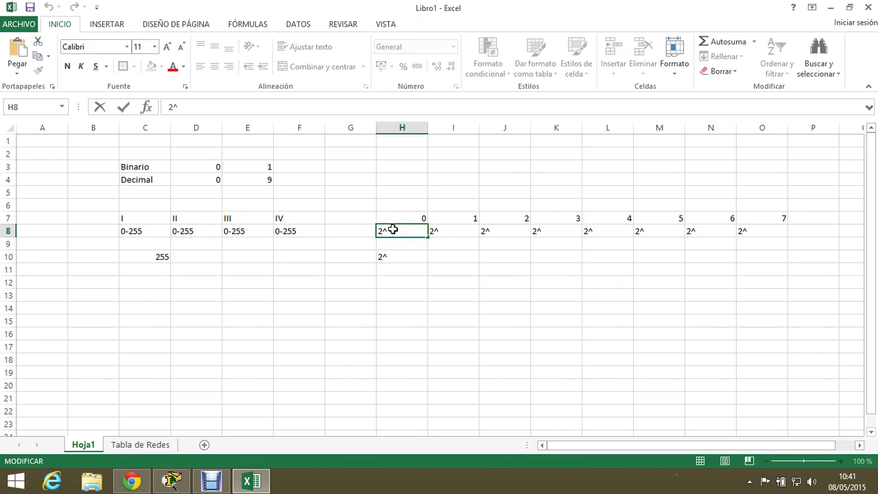
key(BackSpace)
Enter the formula =H8^H7 in H10 and fill it across to O10
click(388, 255)
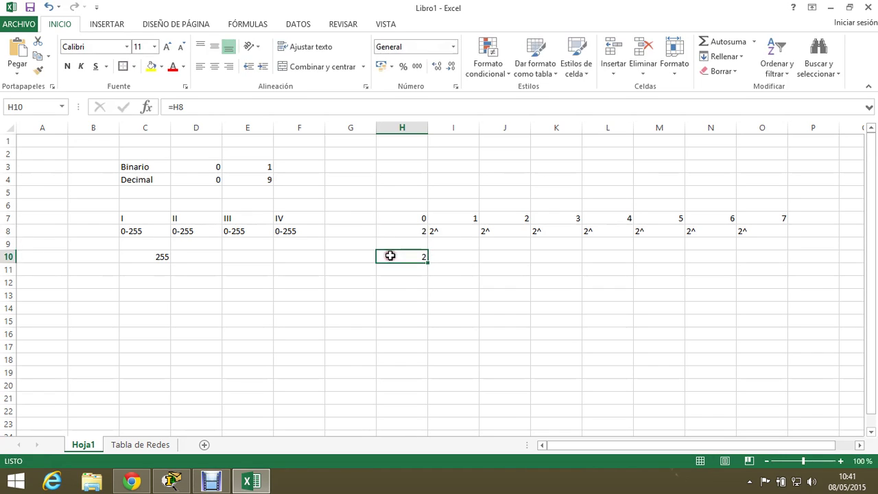
text(=)
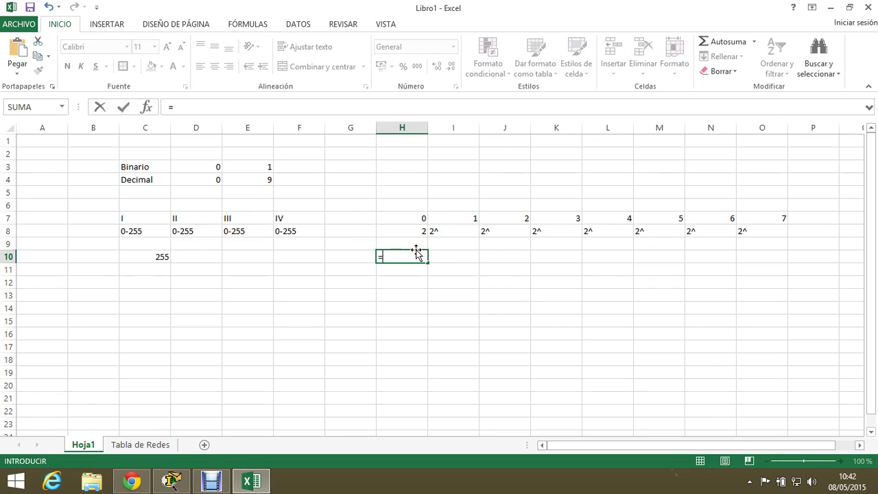
click(413, 230)
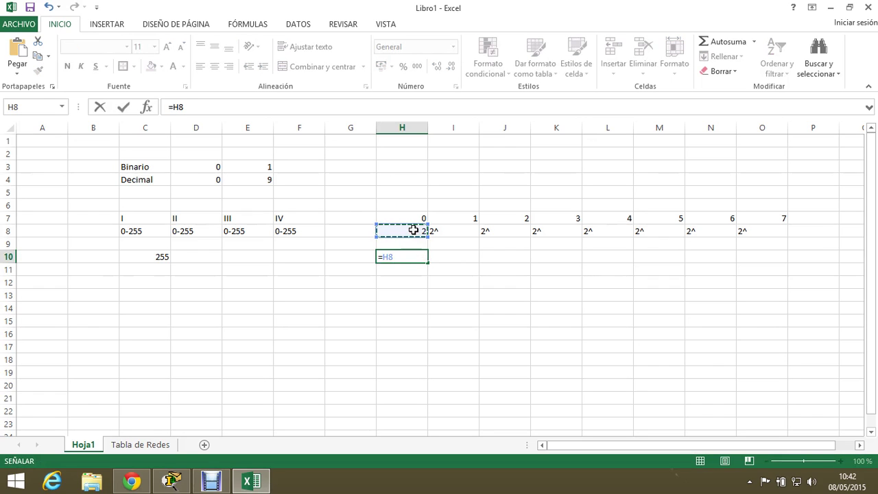
text(^)
click(419, 216)
key(Return)
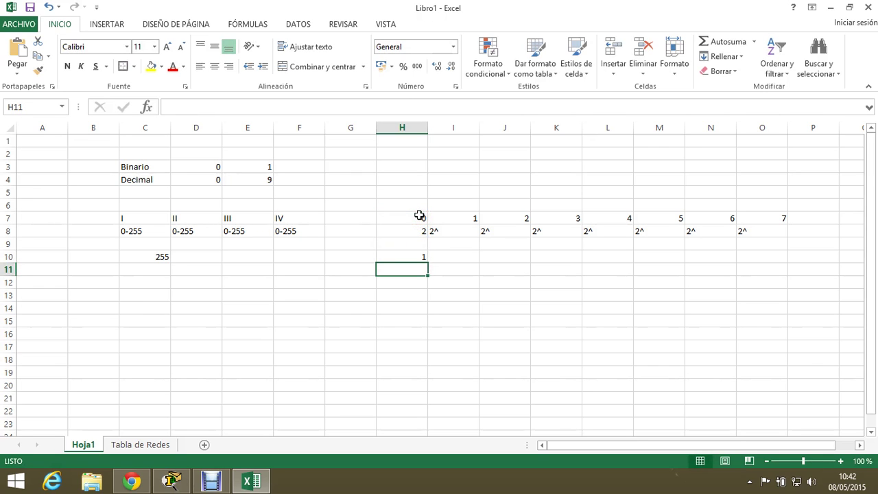
click(414, 257)
drag(427, 263, 788, 259)
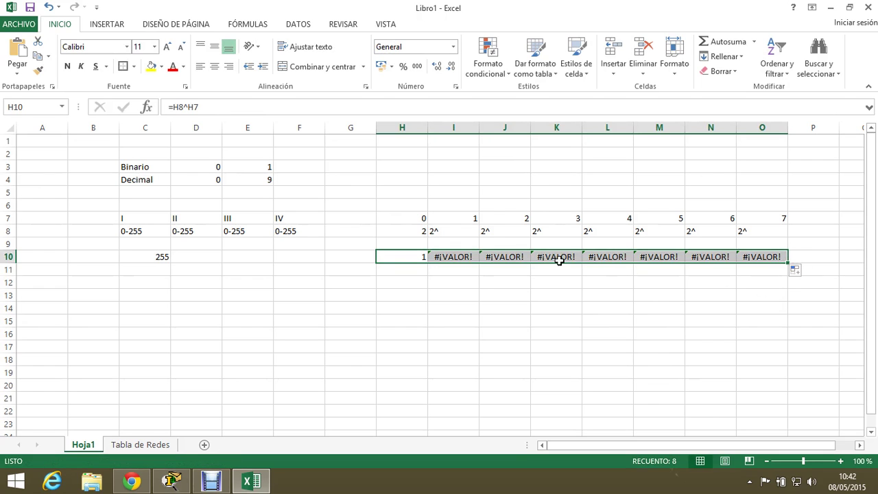
Remove the caret from each base cell in I8:O8 so that each holds only the number 2
double_click(453, 231)
key(BackSpace)
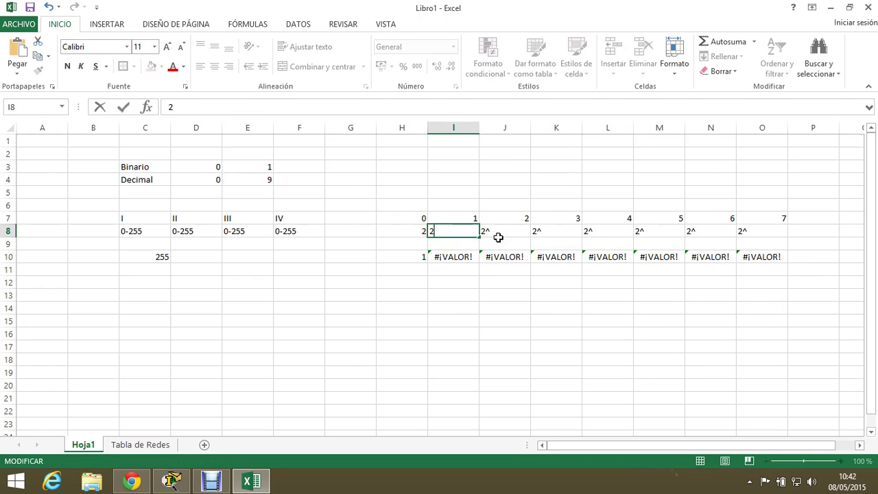
click(513, 234)
double_click(513, 233)
key(BackSpace)
click(556, 232)
double_click(556, 233)
key(BackSpace)
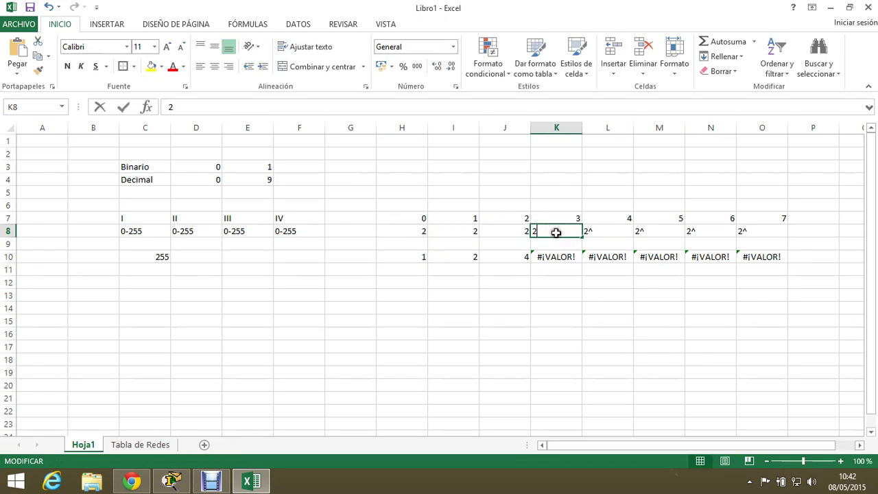
click(607, 232)
double_click(607, 231)
key(BackSpace)
click(659, 231)
double_click(659, 230)
key(BackSpace)
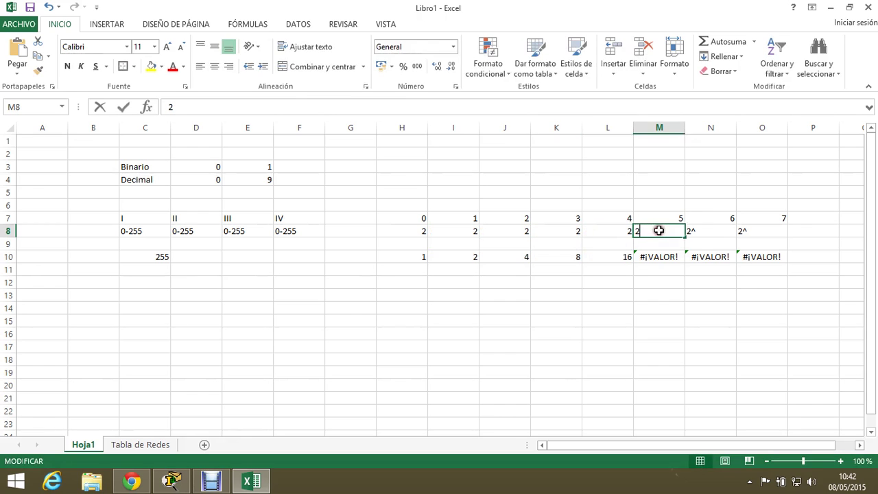
click(705, 232)
double_click(706, 231)
key(BackSpace)
click(754, 232)
double_click(754, 232)
key(BackSpace)
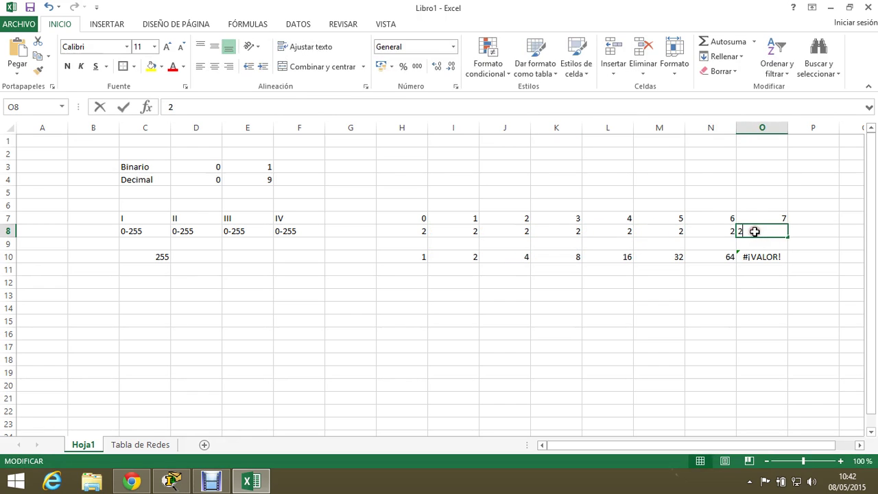
click(733, 294)
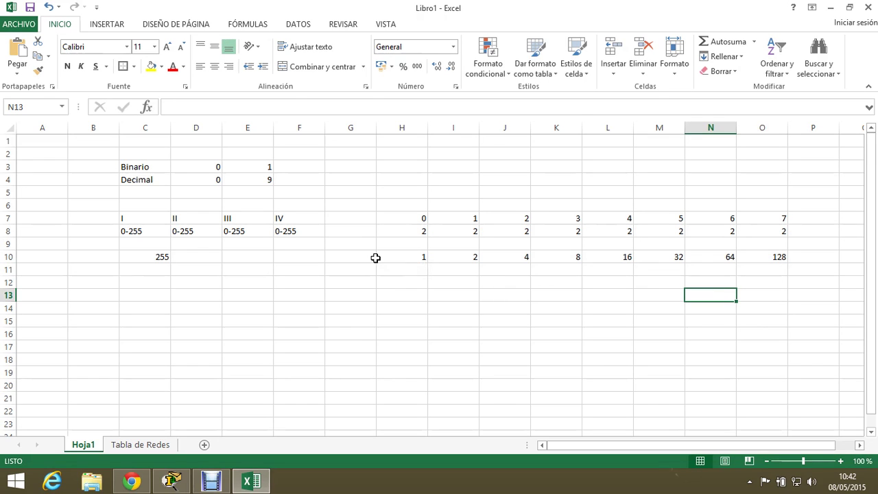
Label the row of powers by entering 2^n in G10
click(353, 257)
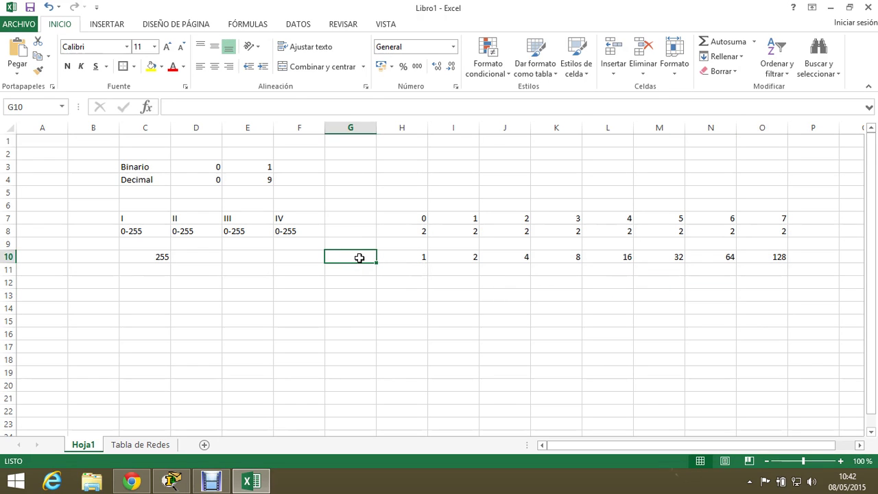
text(2^n)
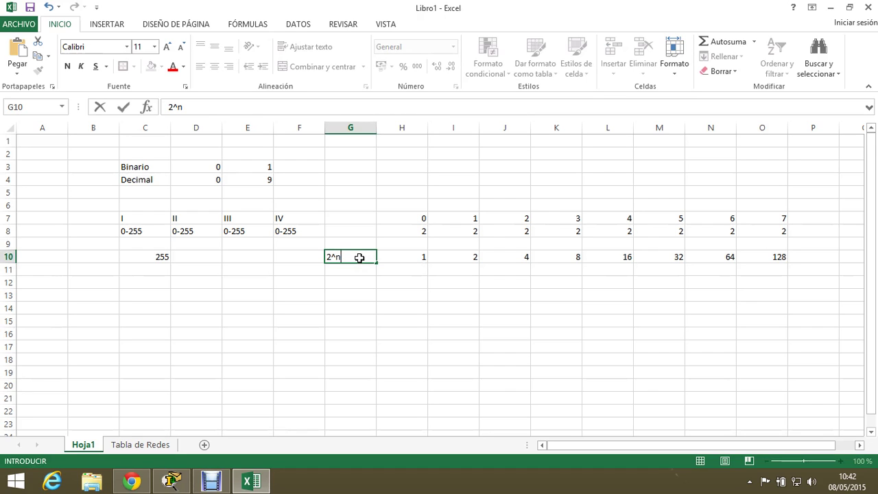
key(Return)
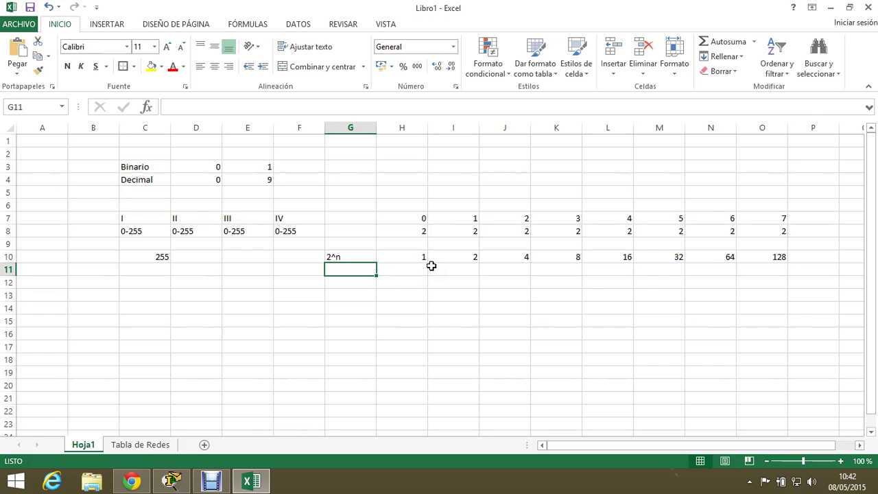
drag(411, 257, 771, 256)
click(165, 233)
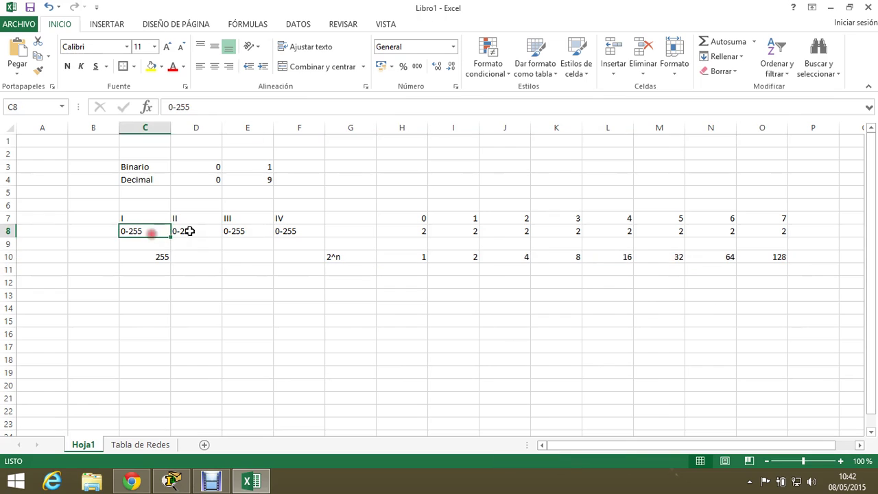
click(199, 231)
click(264, 231)
click(280, 231)
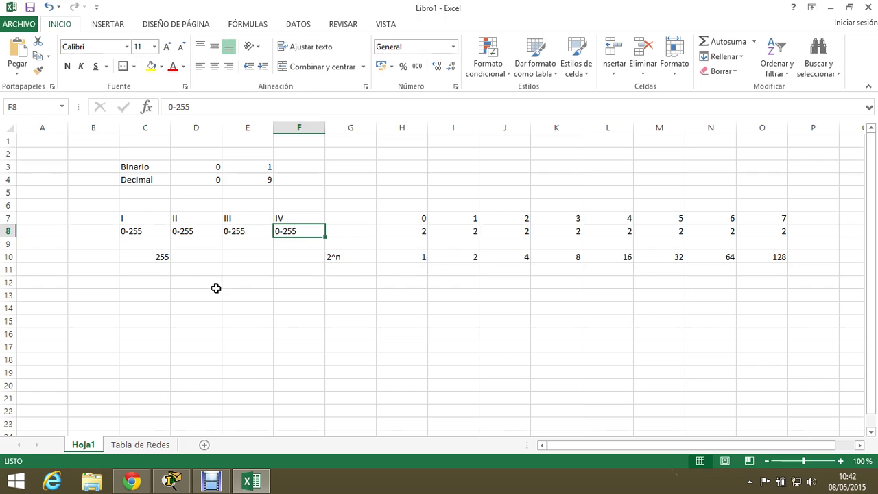
Enter 255 in D10, E10 and F10 under octets II, III and IV
click(208, 260)
text(255)
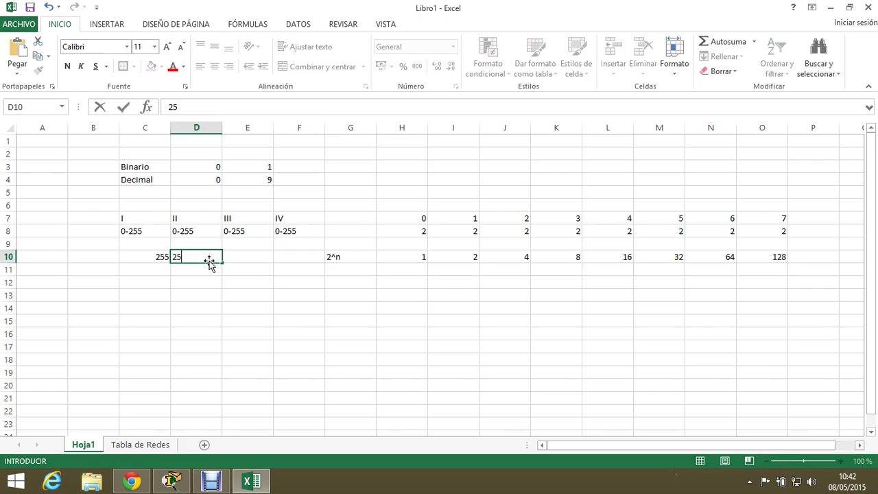
click(247, 258)
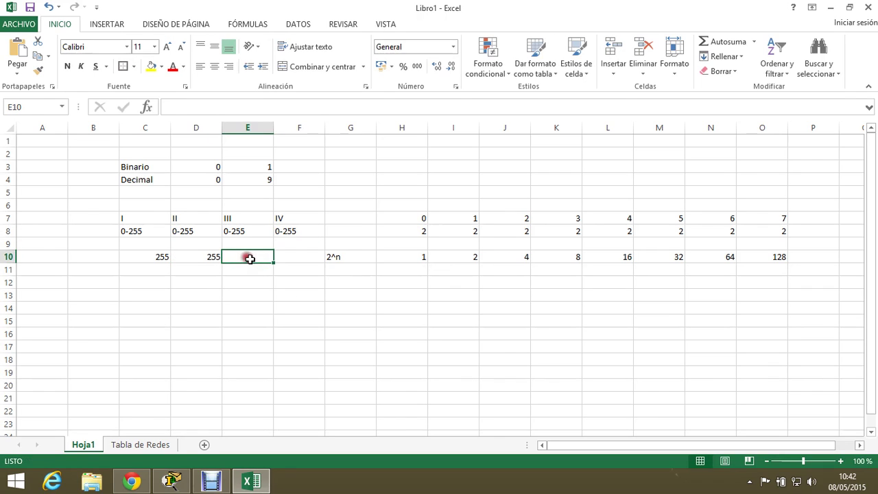
text(255)
click(286, 259)
text(255)
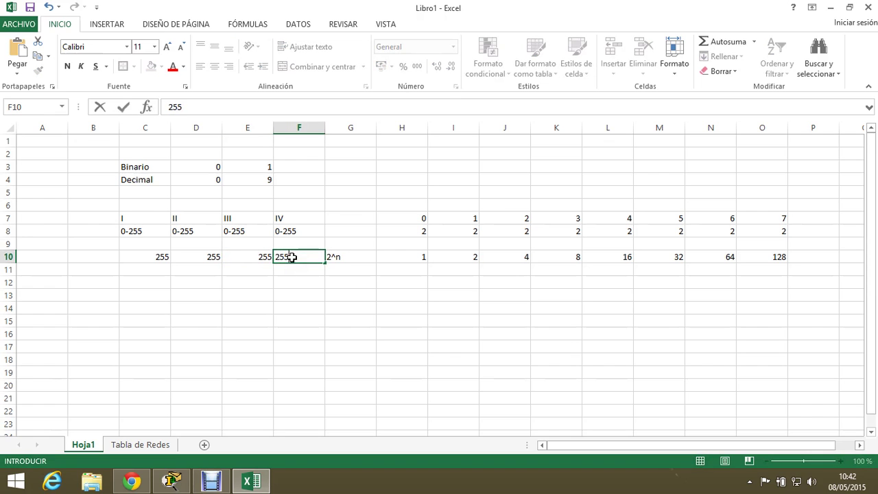
click(300, 288)
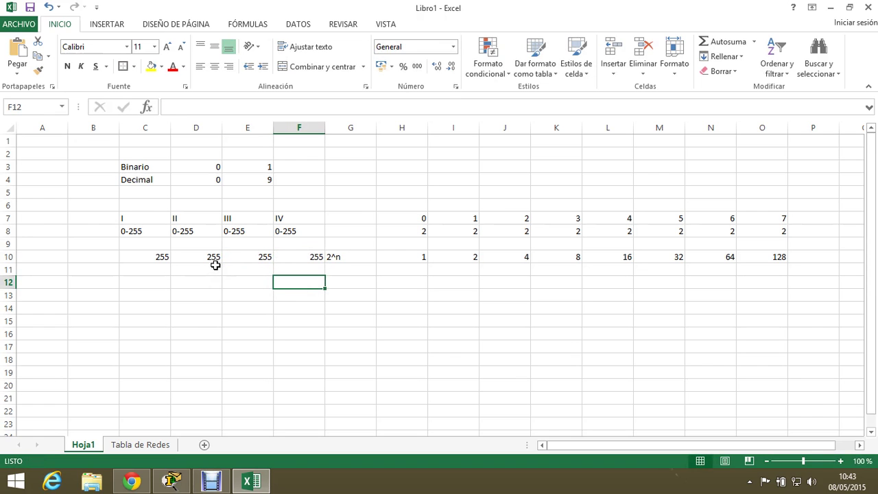
Change the sample octet values to 254 in C10, 100 in D10 and 240 in E10
click(167, 258)
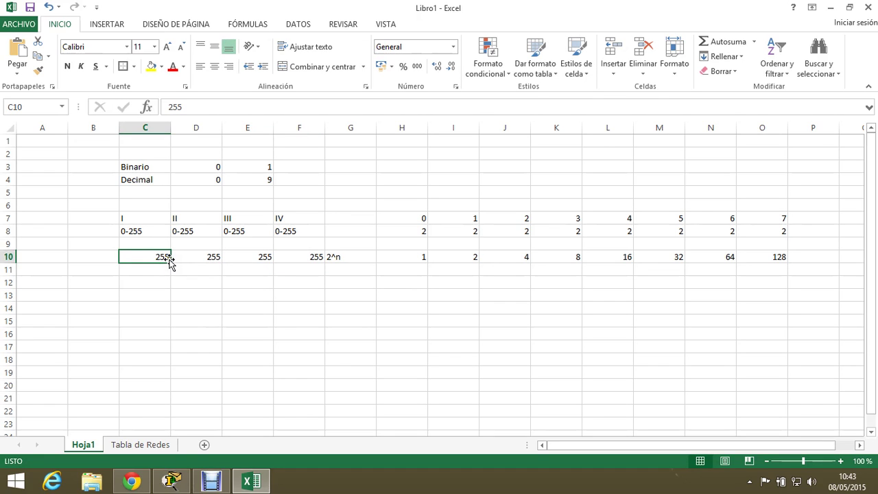
text(254)
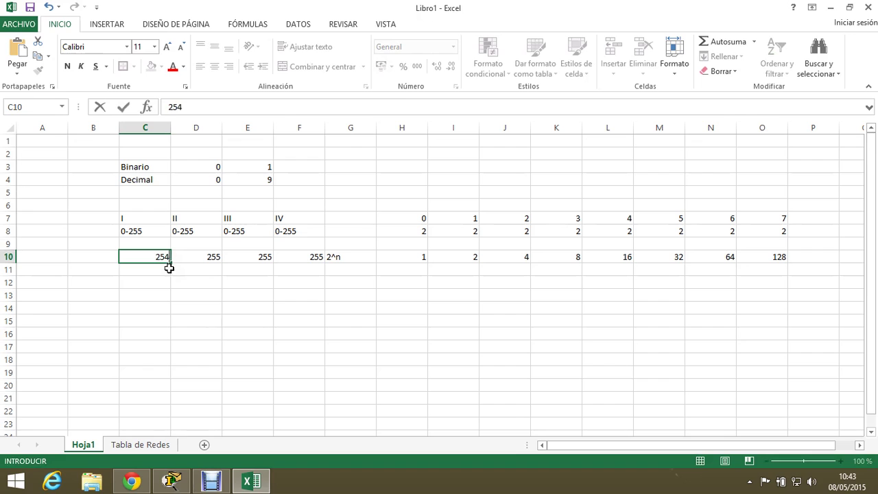
click(204, 257)
text(1)
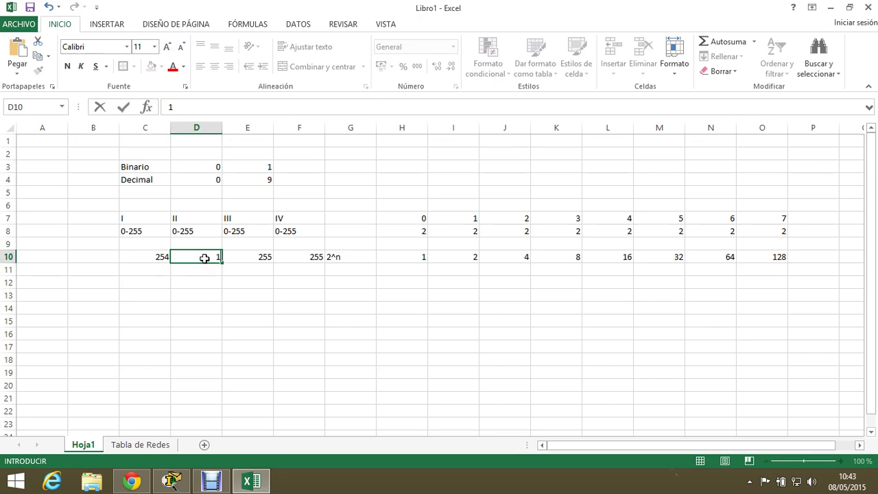
text(00)
click(266, 257)
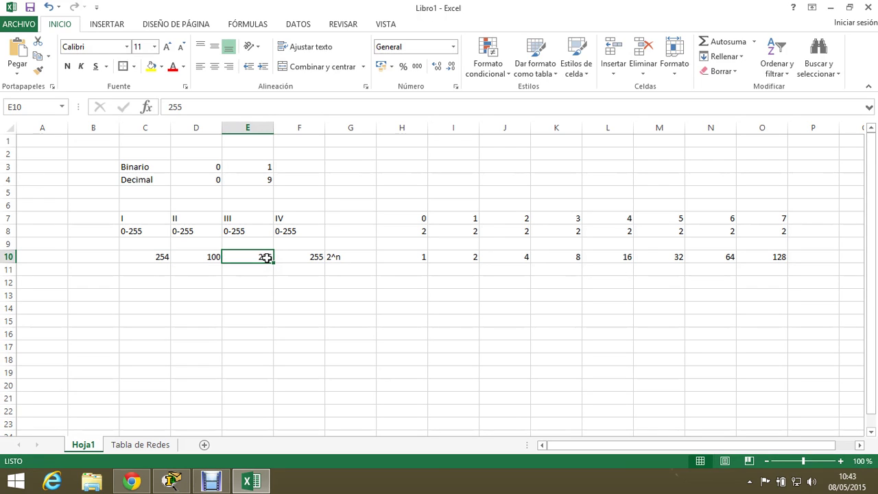
text(240)
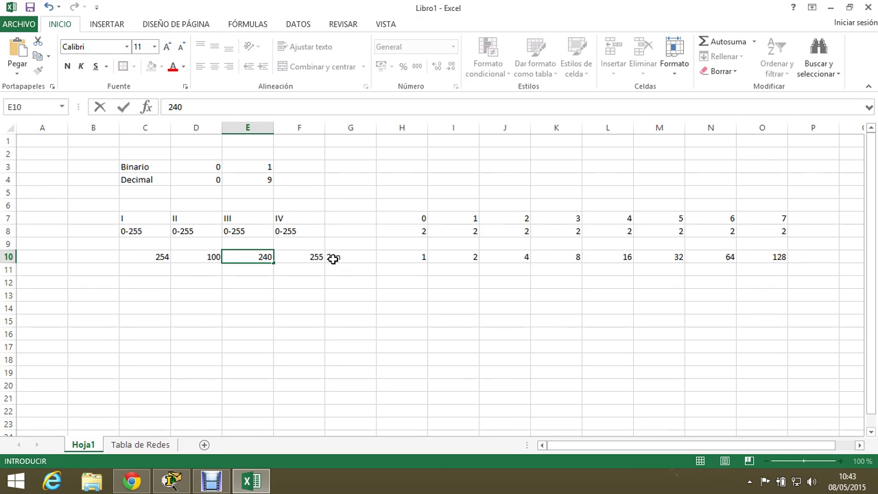
click(319, 259)
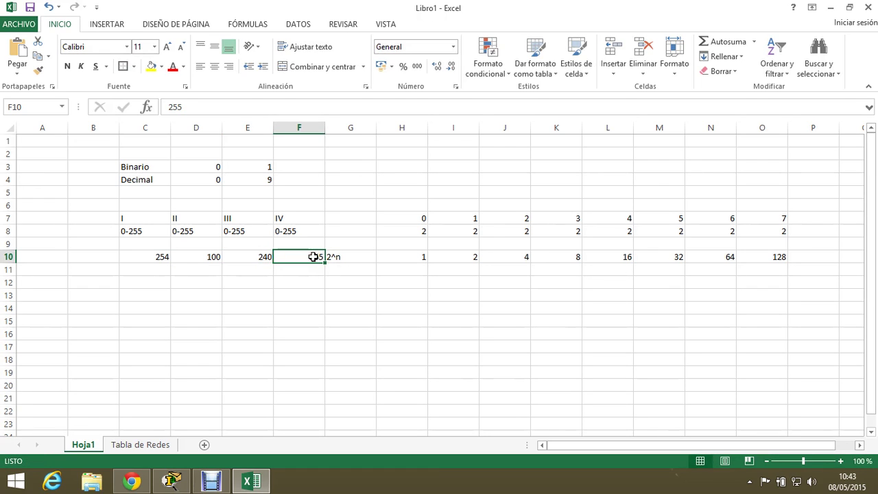
Clear the sample octet values from C10:F10
click(166, 259)
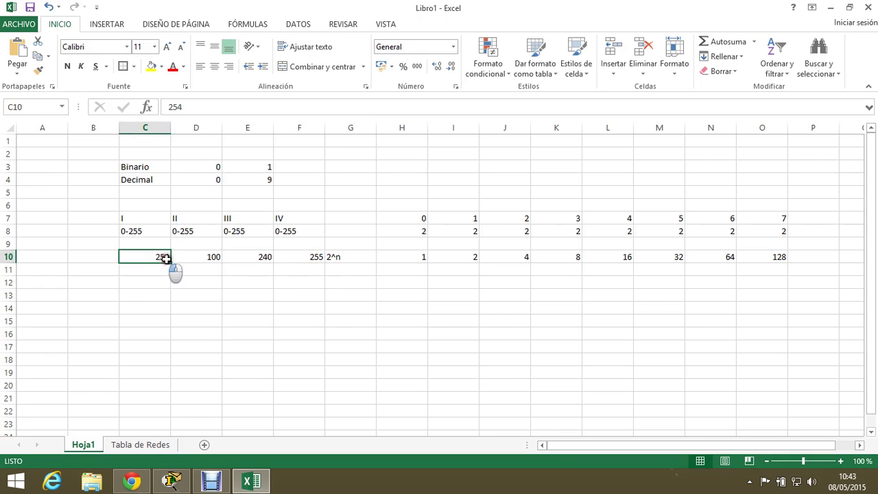
drag(166, 259, 314, 259)
key(Delete)
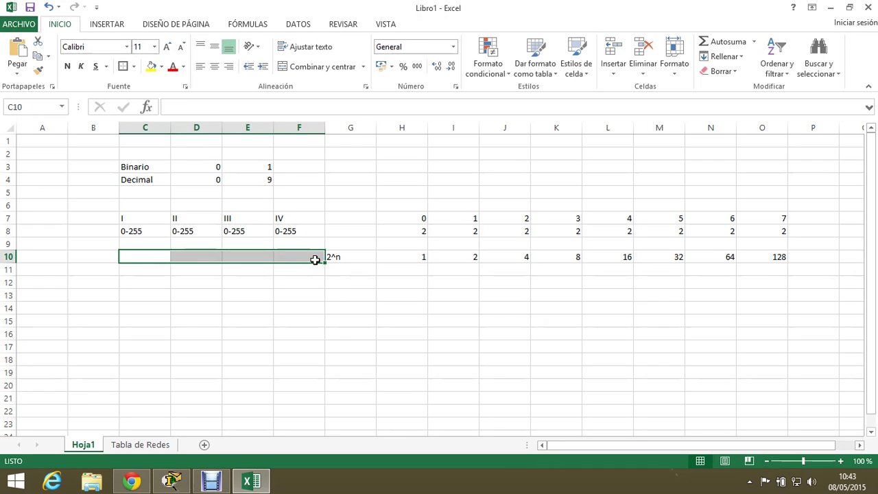
Enter the class labels A, B and C in C14, C15 and C16
click(137, 308)
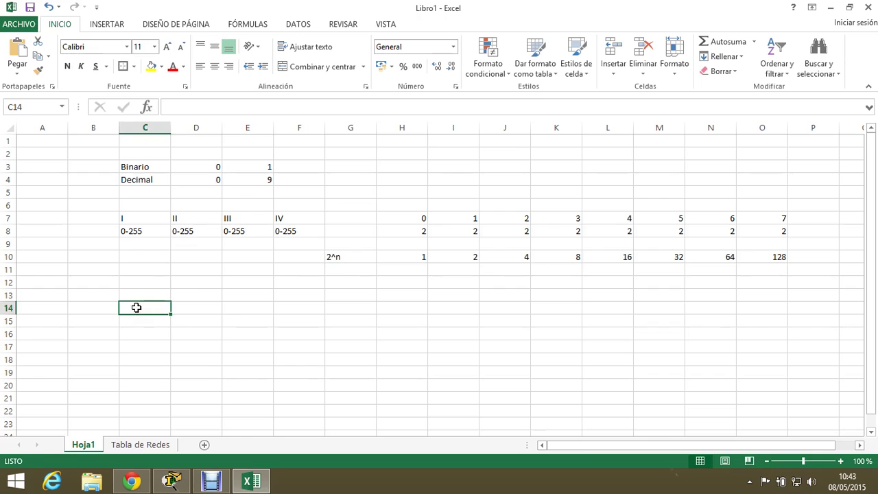
text(A)
click(134, 318)
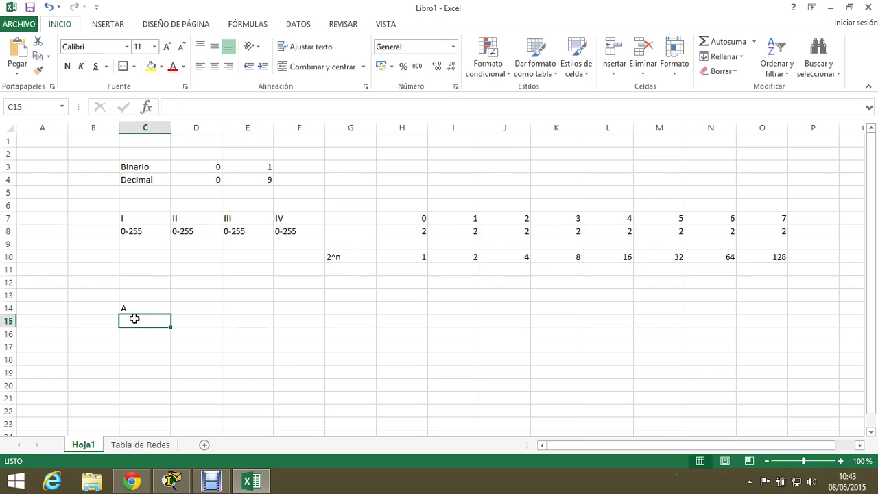
text(B)
click(137, 332)
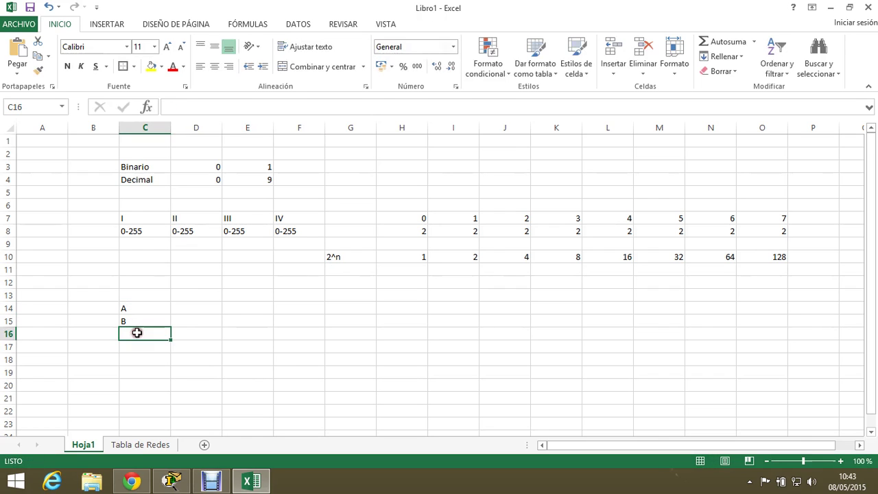
text(C)
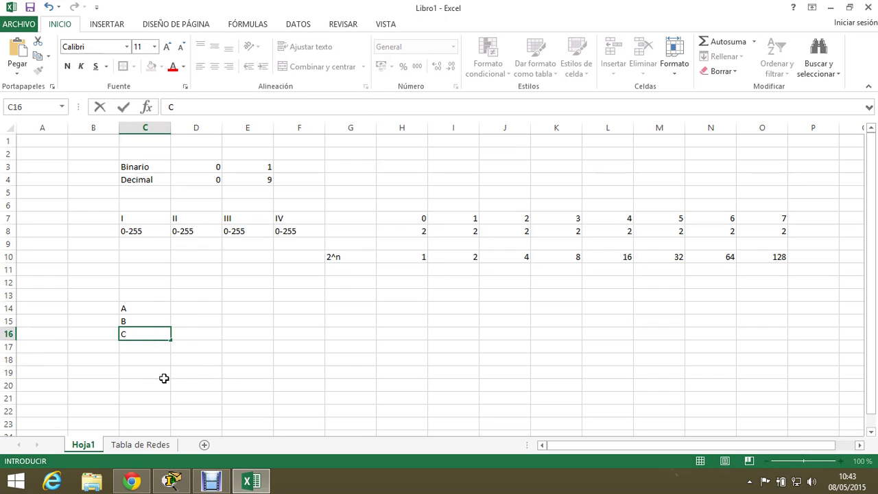
click(201, 308)
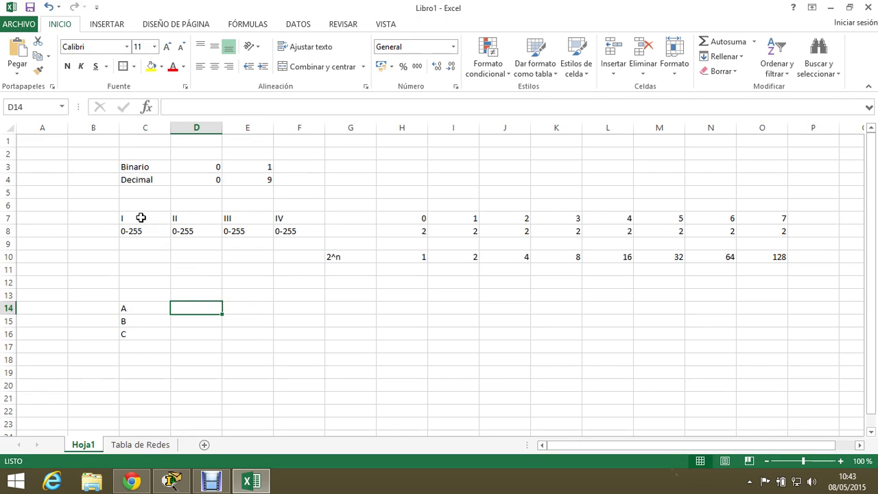
Enter the first-octet ranges 0-127, 128-191 and 192-223 for classes A, B and C in D14, D15 and D16
drag(142, 217, 145, 233)
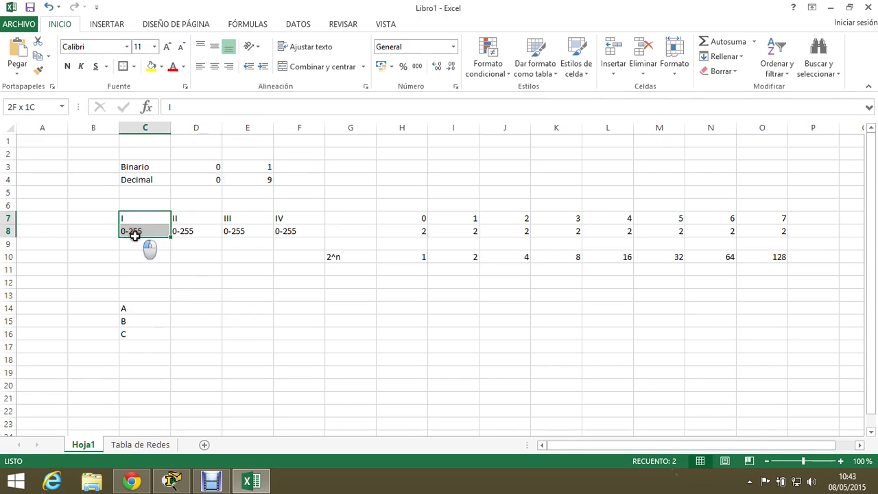
click(190, 310)
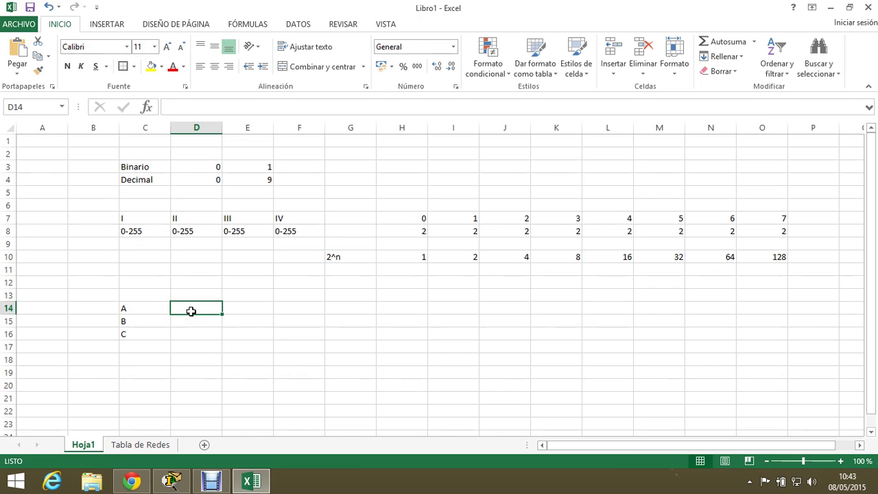
text(0-127)
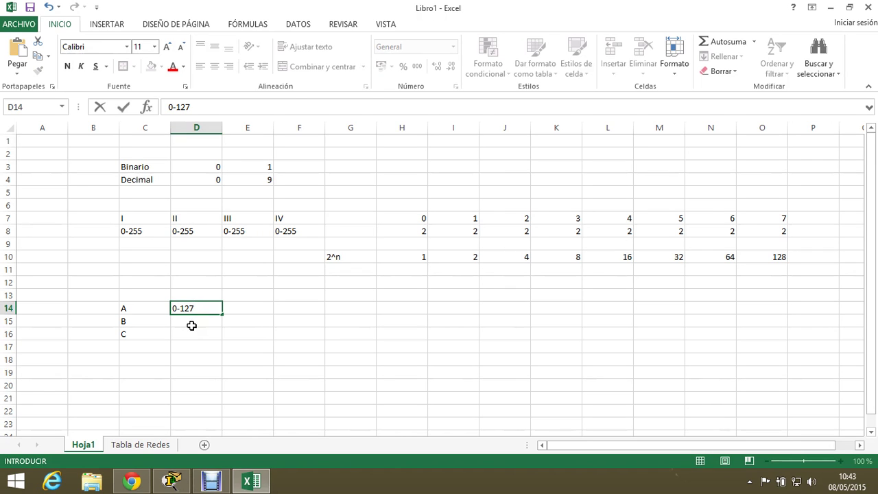
click(191, 325)
text(128)
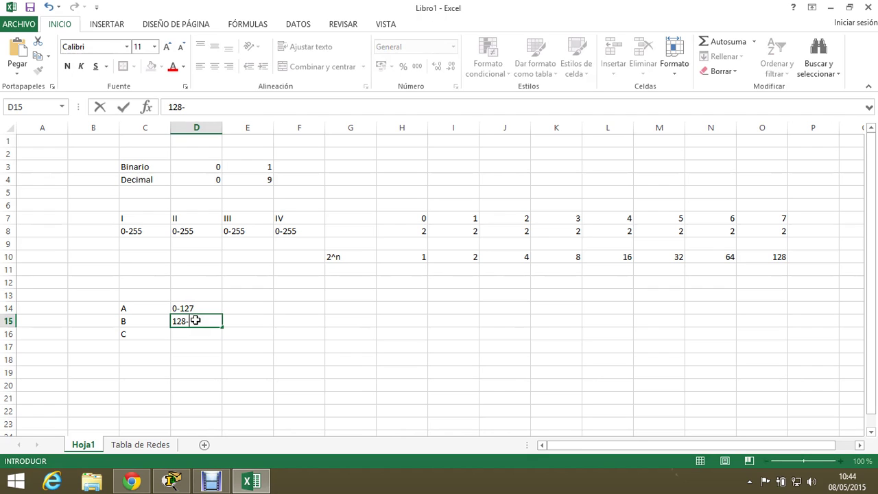
text(-191)
click(209, 334)
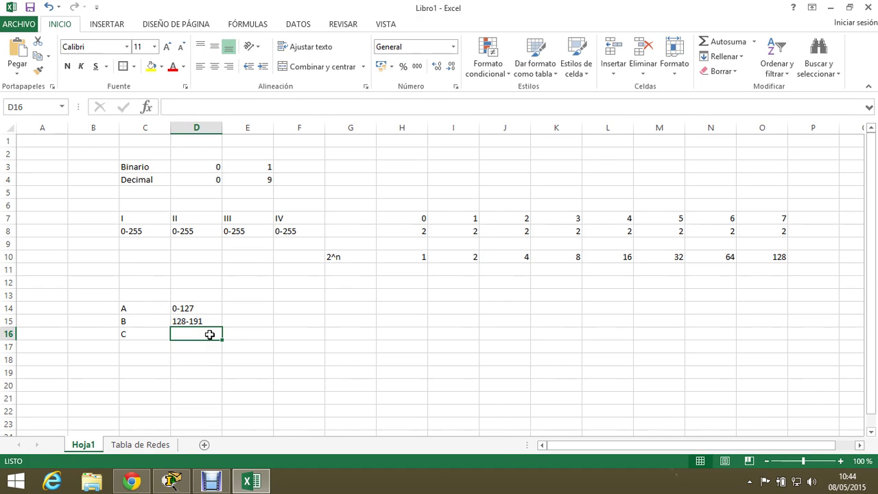
text(192-223)
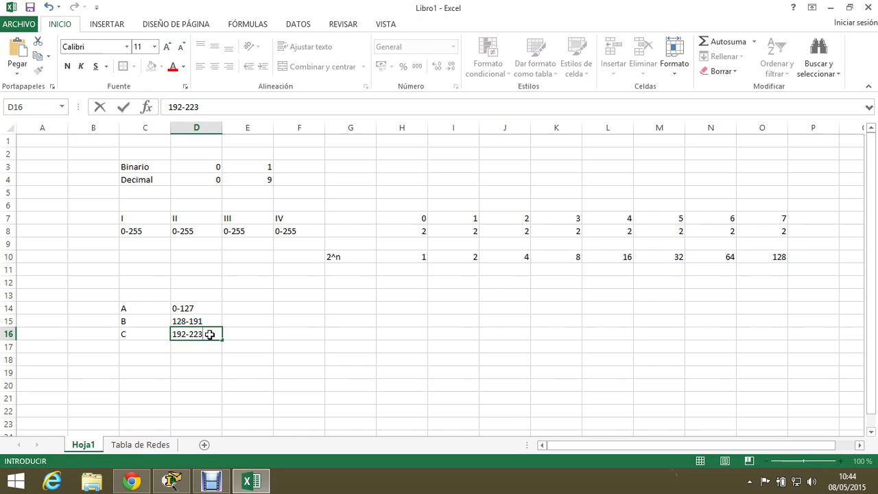
click(201, 348)
drag(196, 308, 195, 328)
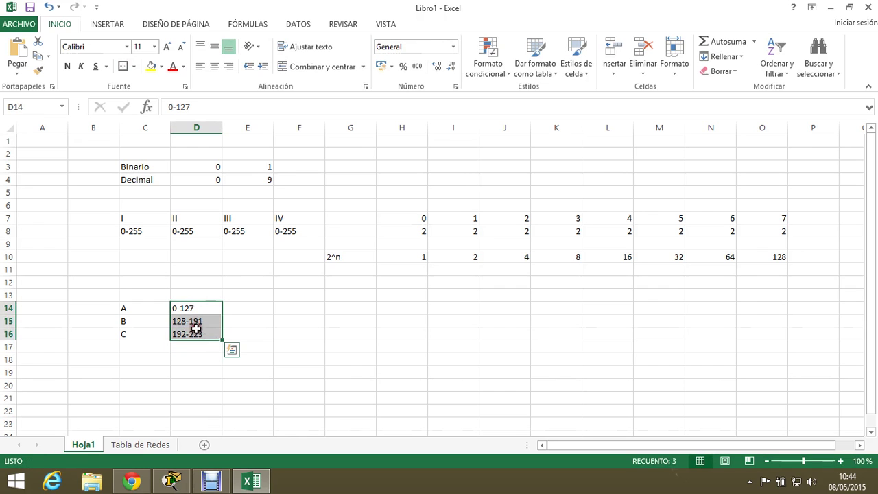
drag(131, 219, 134, 233)
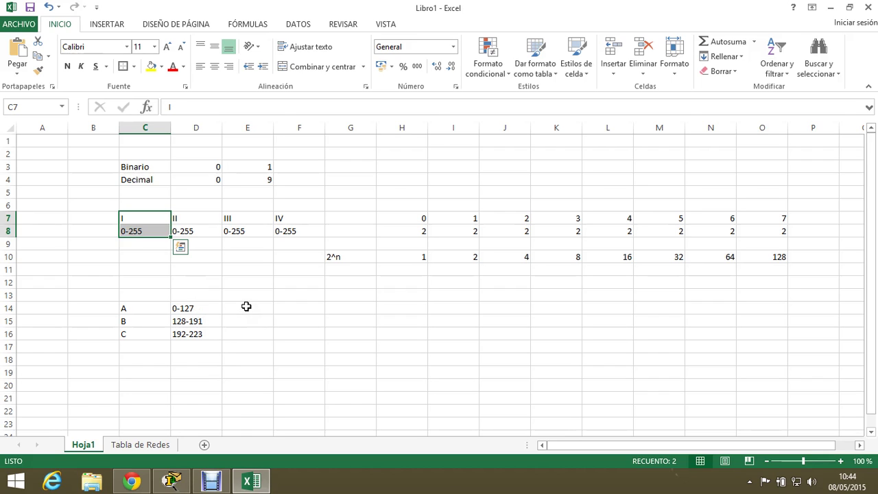
Enter the heading "Mascaras de red" in F13 and widen column F to fit it
click(296, 295)
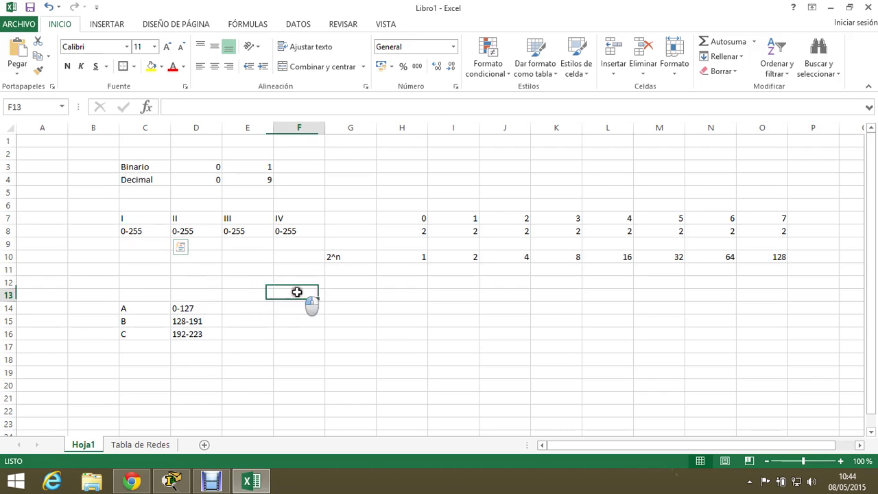
text(Mascaras de red)
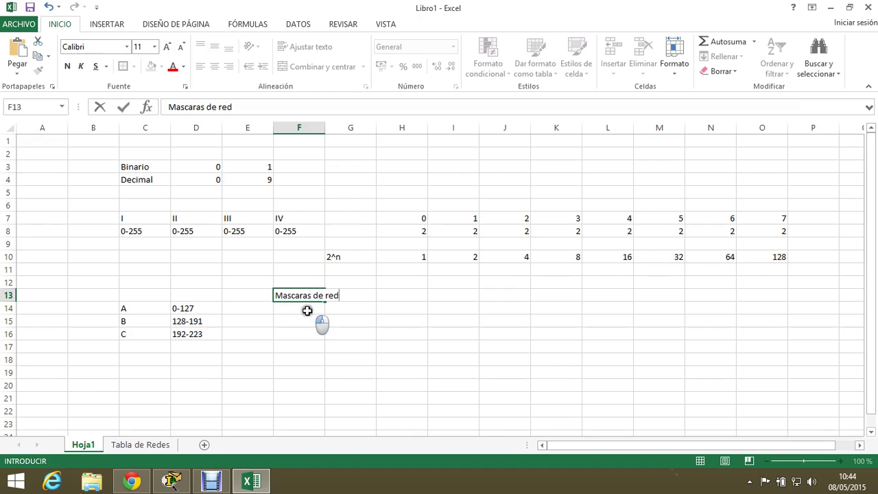
click(309, 310)
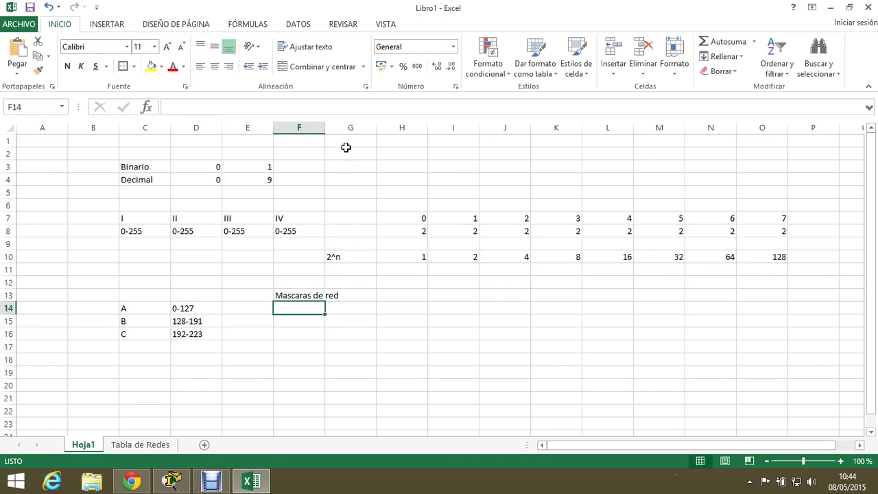
drag(325, 128, 339, 128)
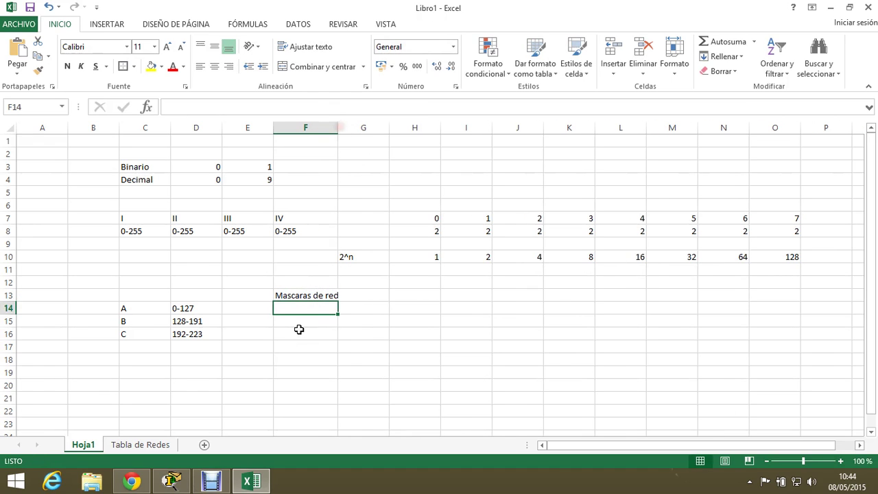
Enter the class A network mask 255, 0, 0, 0 across E14:H14
click(261, 308)
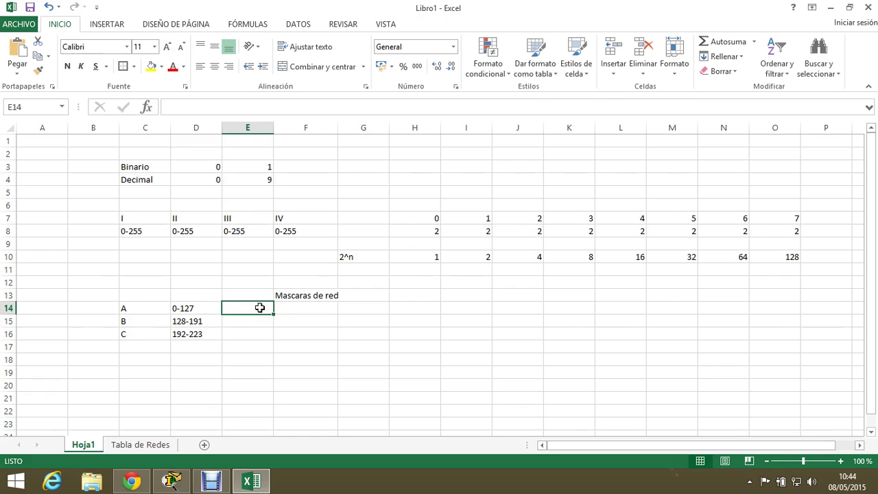
text(25)
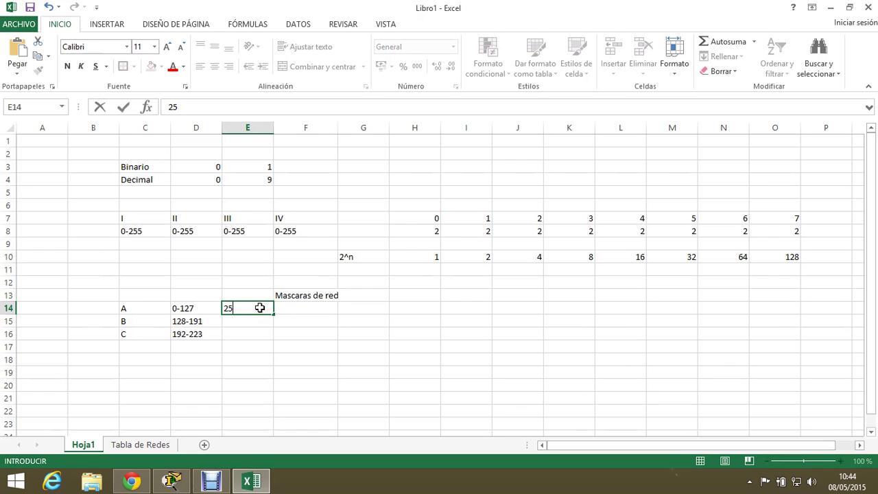
text(5)
key(Return)
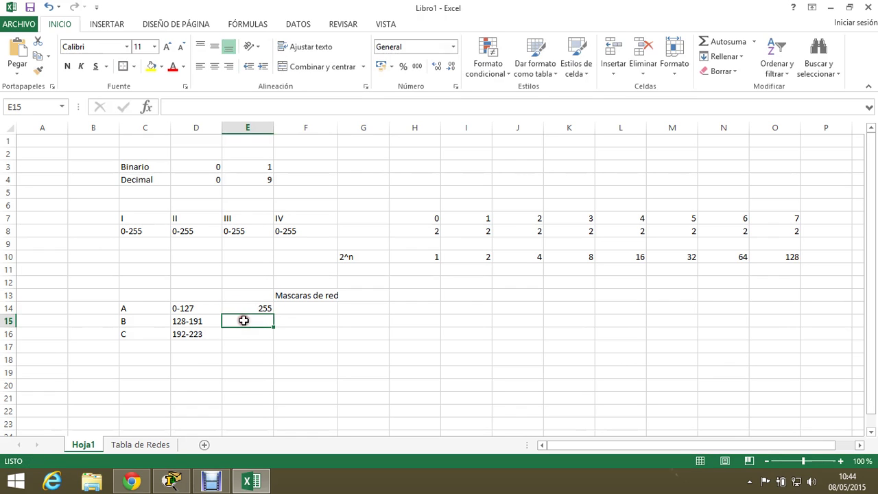
click(293, 309)
text(0)
click(348, 308)
text(0)
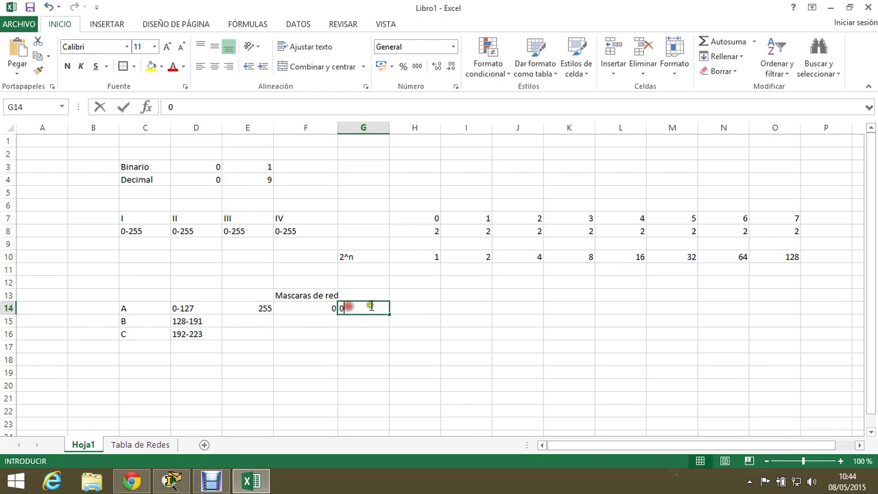
click(413, 307)
text(0)
click(309, 337)
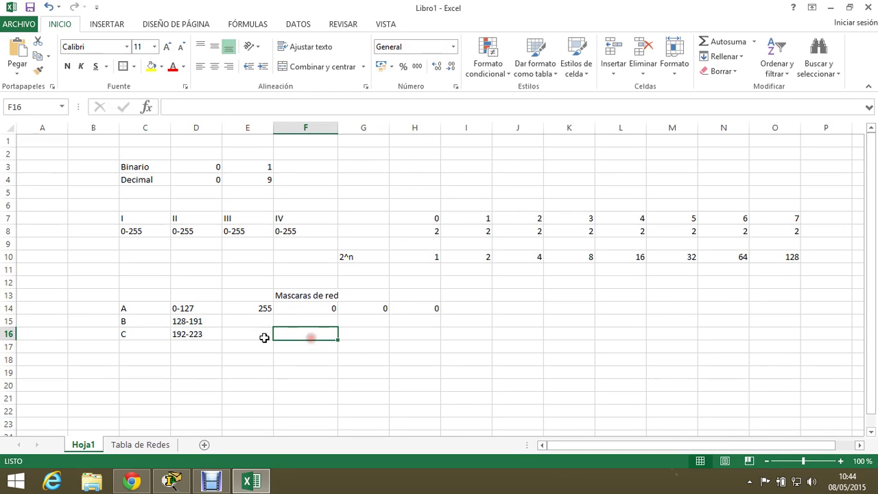
Enter the class B network mask 255, 255, 0, 0 across E15:H15
click(263, 321)
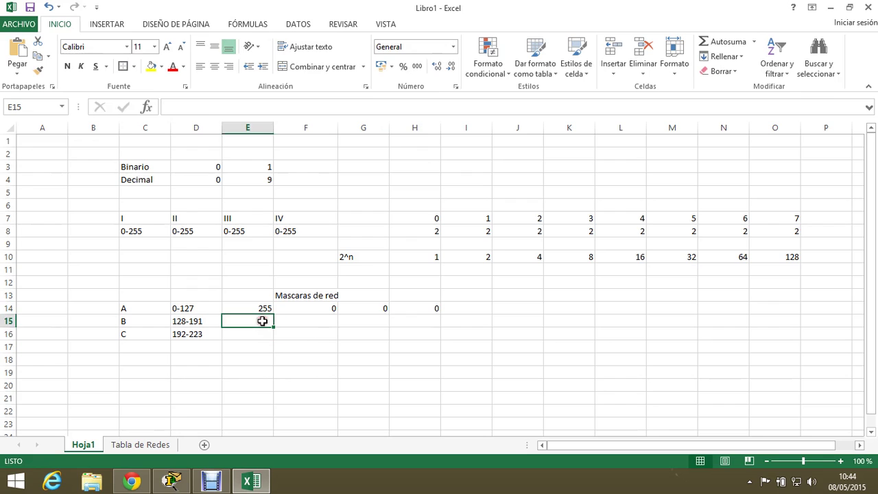
text(255)
click(294, 320)
text(255)
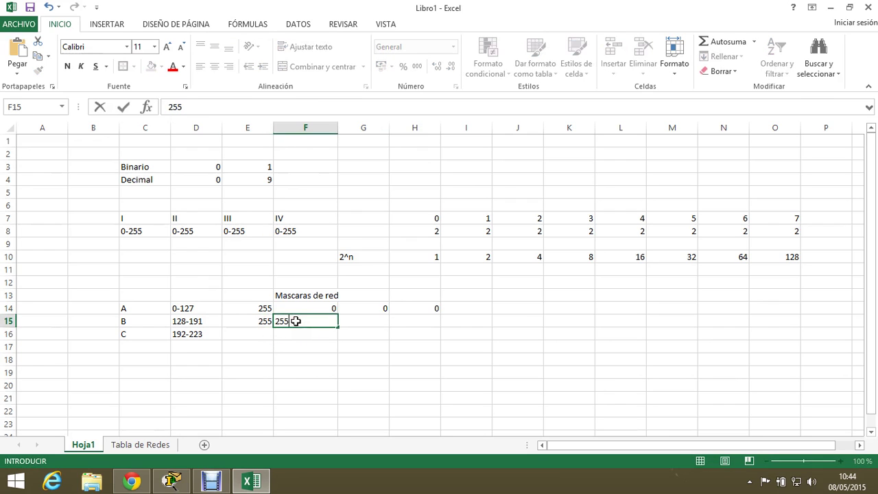
click(361, 322)
text(0)
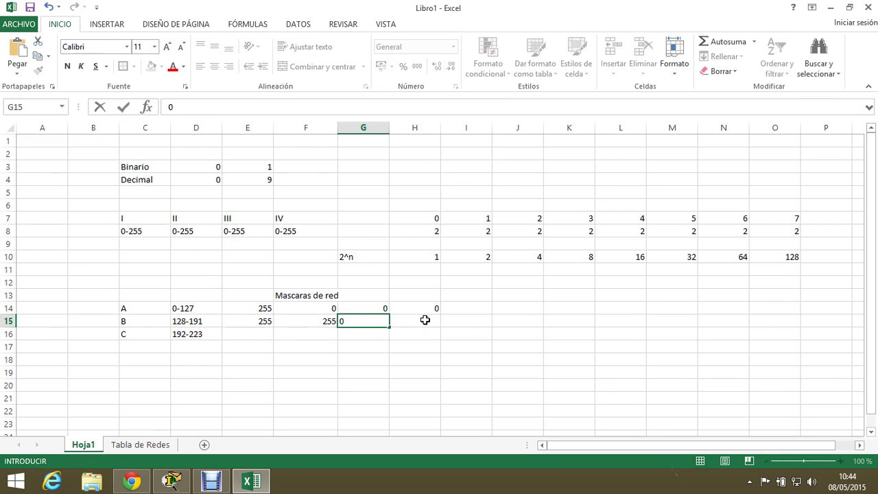
click(424, 322)
click(266, 323)
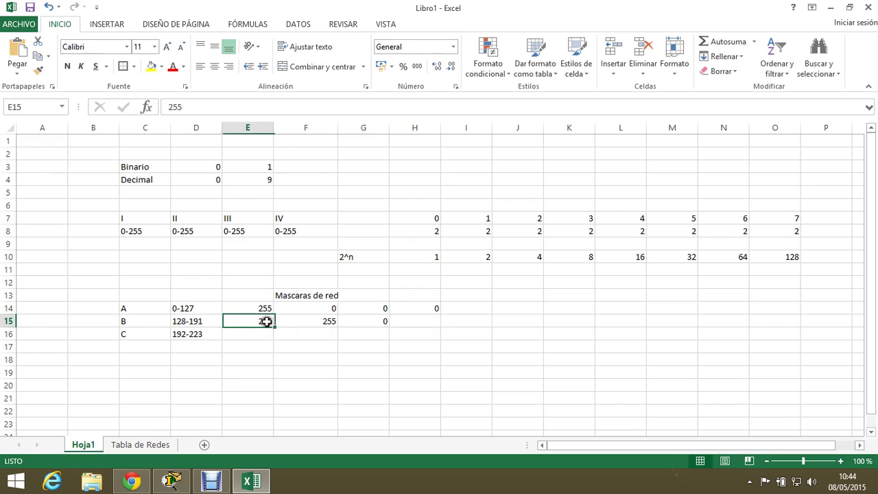
click(319, 323)
click(416, 320)
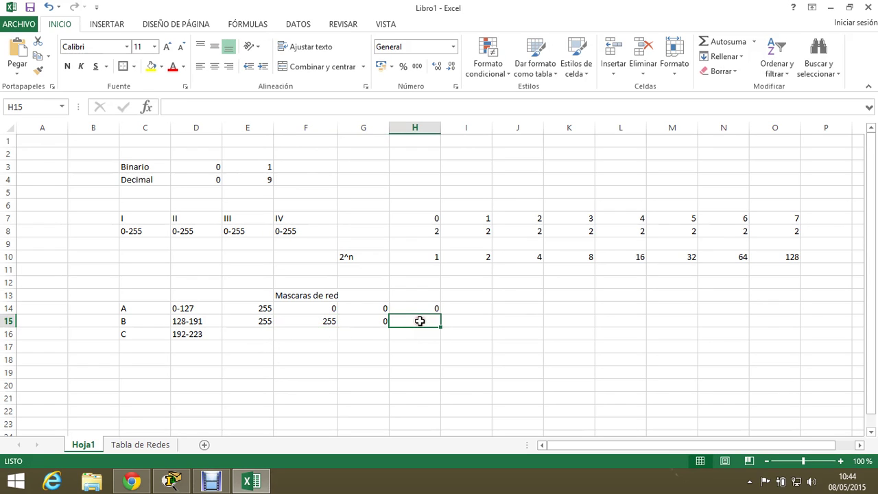
text(0)
click(327, 349)
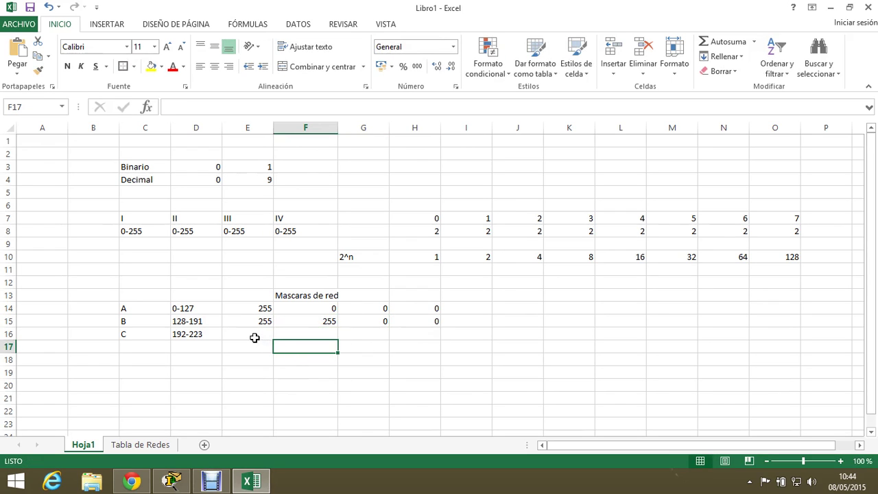
Enter the class C network mask 255, 255, 255, 0 across E16:H16
click(254, 336)
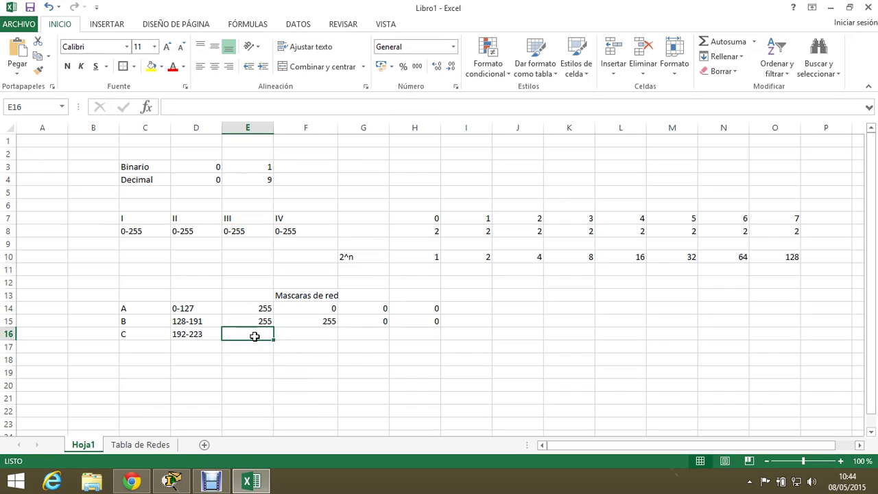
text(255)
click(300, 335)
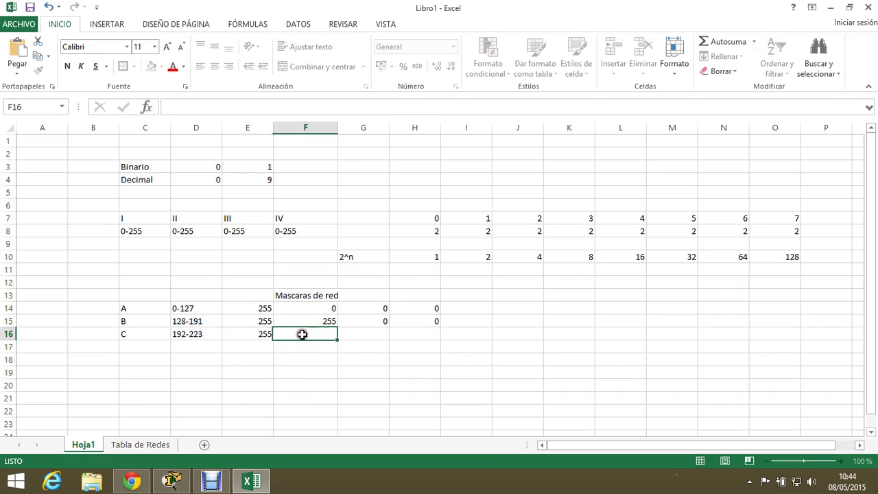
text(255)
click(372, 331)
text(25)
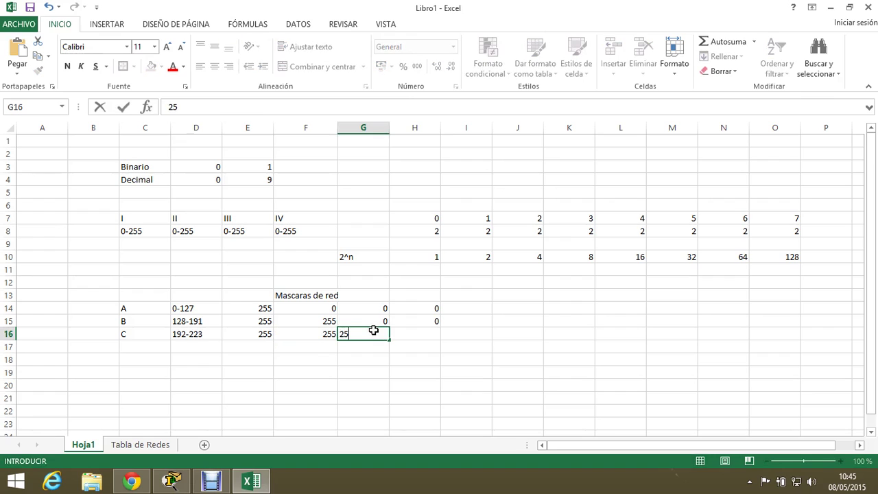
click(414, 336)
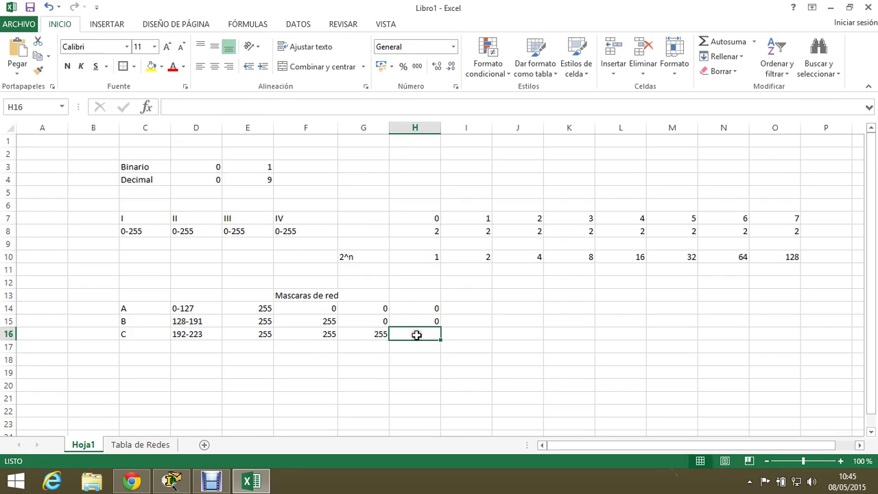
text(0)
click(393, 374)
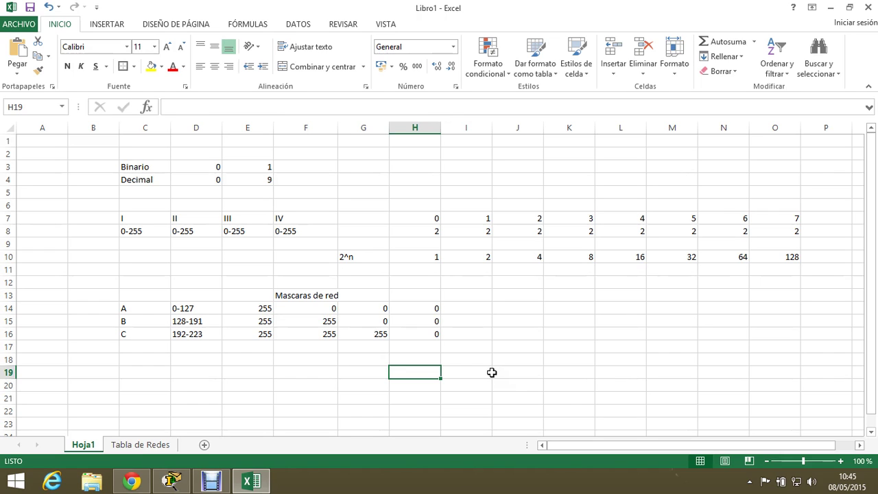
Replace the class A mask value in E14 and the class B mask values in E15 and F15 with 8
click(267, 309)
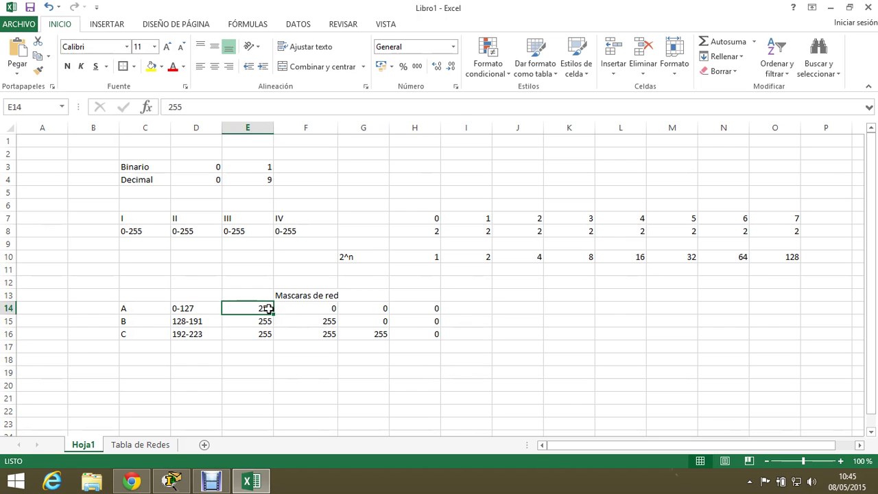
text(8)
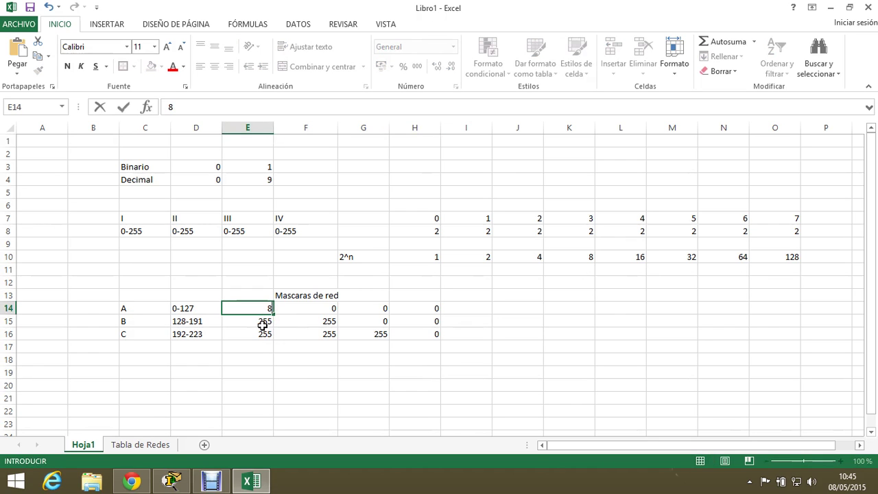
key(Return)
text(8)
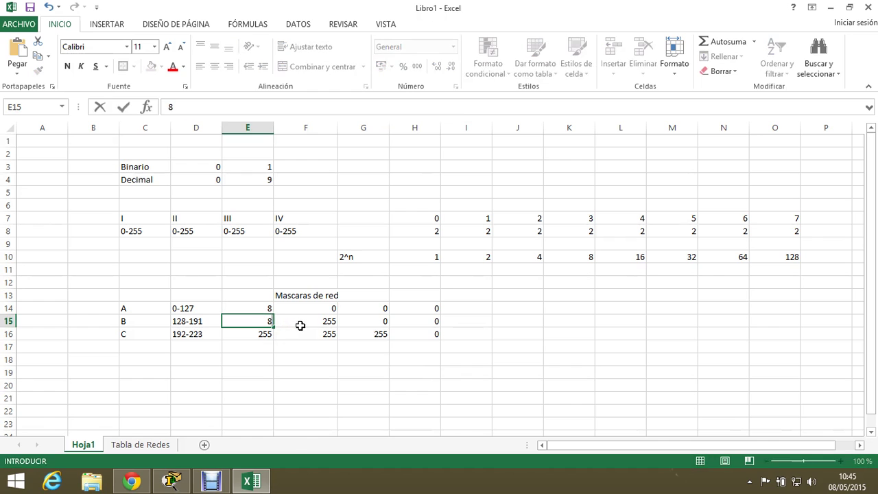
click(319, 322)
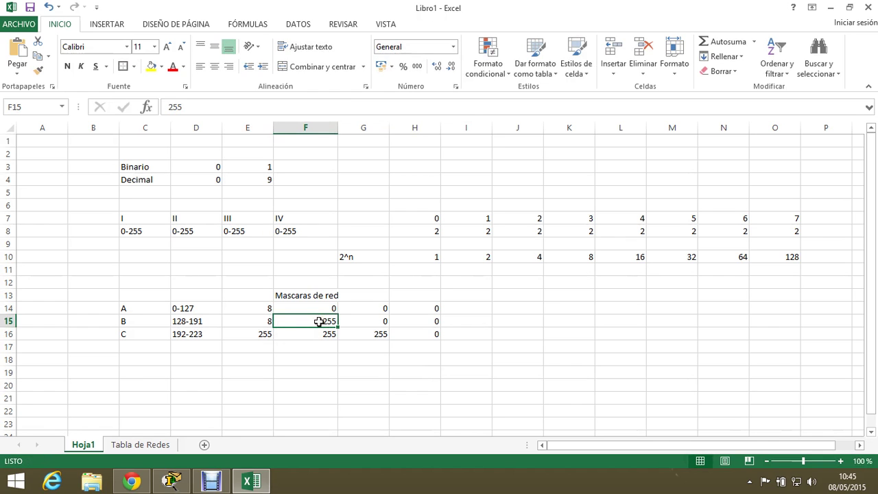
text(8)
key(Return)
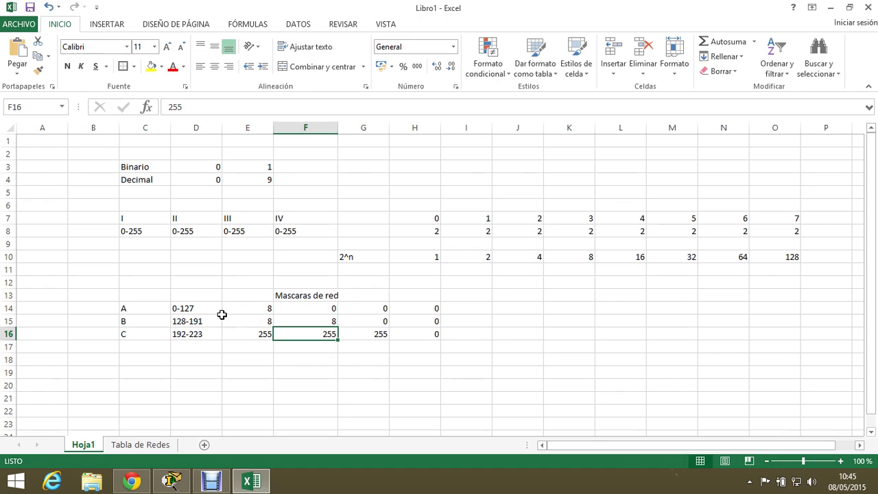
drag(184, 321, 447, 330)
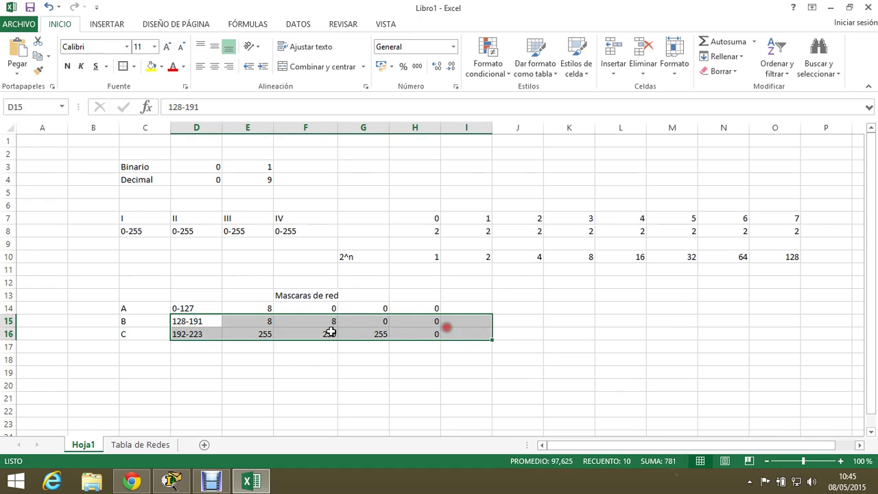
click(312, 321)
click(269, 321)
click(308, 322)
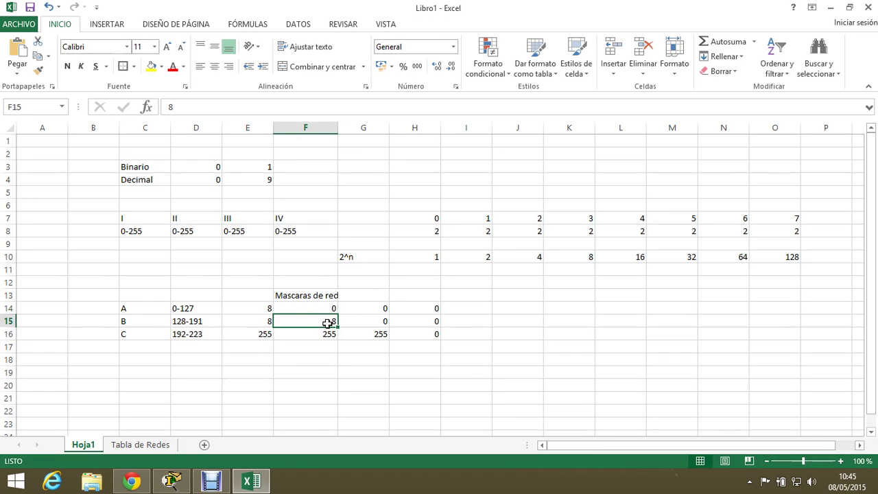
Replace the class C mask values in E16, F16 and G16 with 8
drag(329, 322, 271, 322)
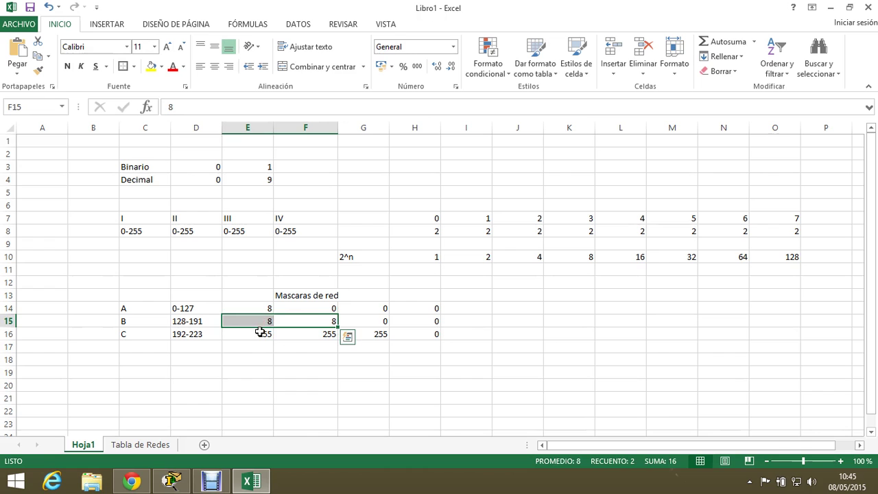
click(261, 332)
text(8)
click(335, 334)
text(8)
click(367, 334)
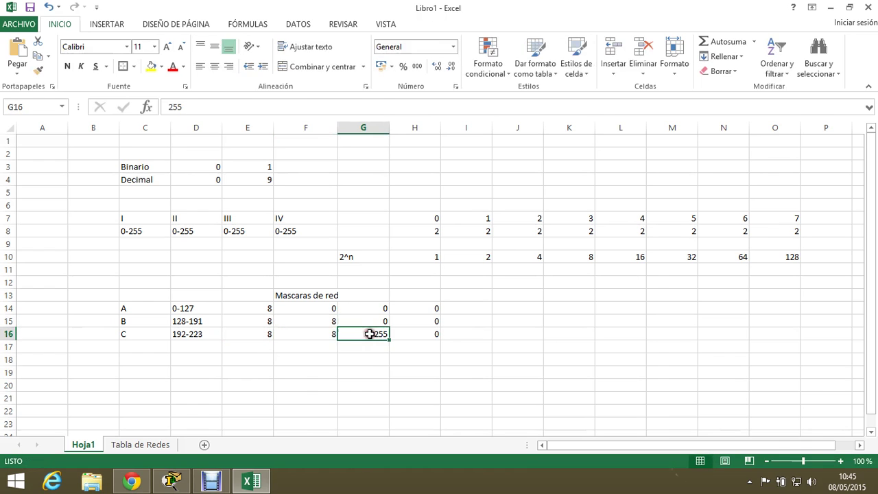
text(8)
click(366, 358)
drag(268, 336, 383, 336)
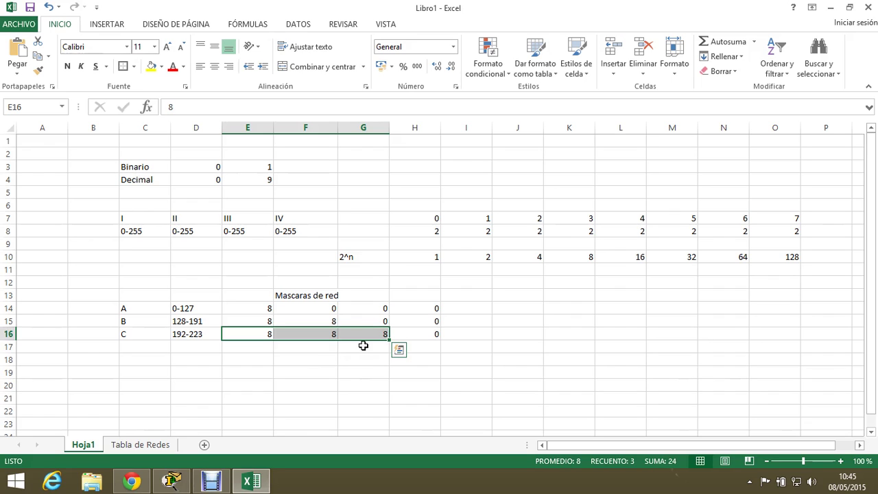
Enter the mask bit totals 8, 16 and 24 for classes A, B and C in I14:I16
click(472, 308)
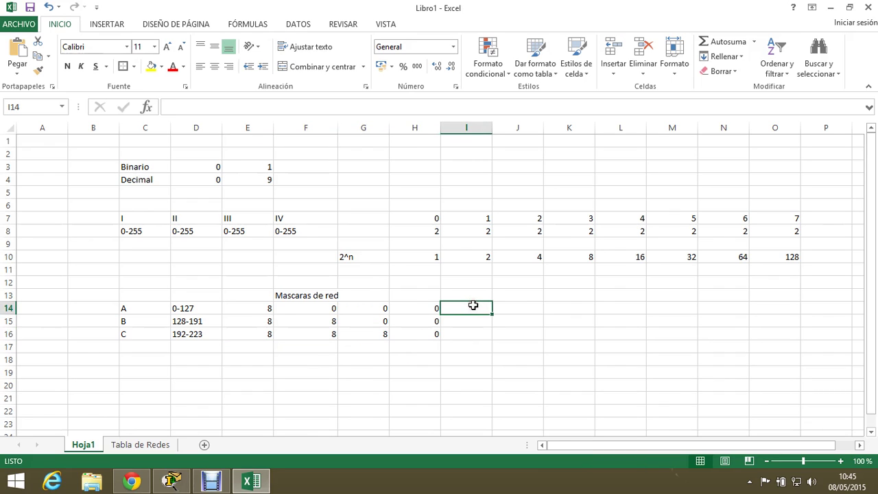
text(8)
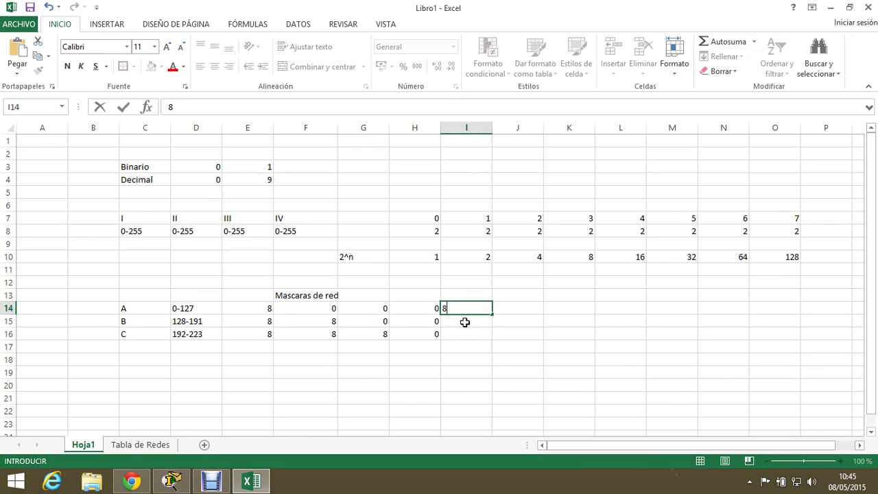
click(464, 322)
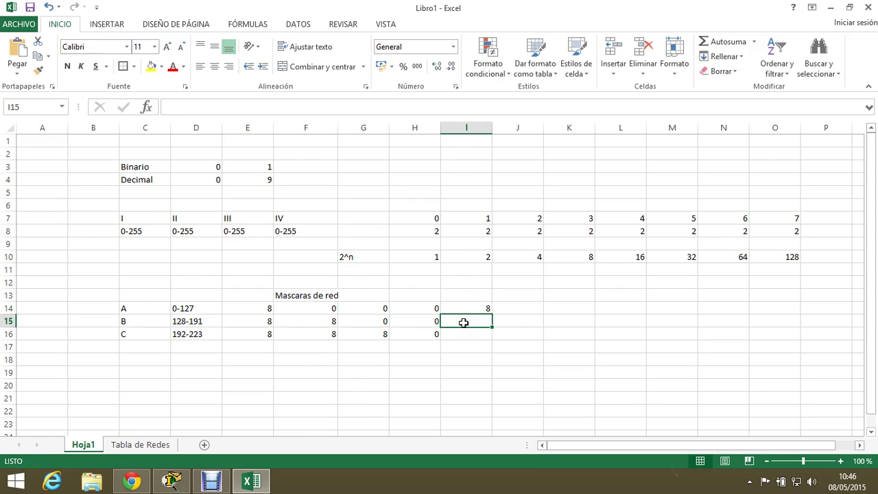
text(16)
click(468, 333)
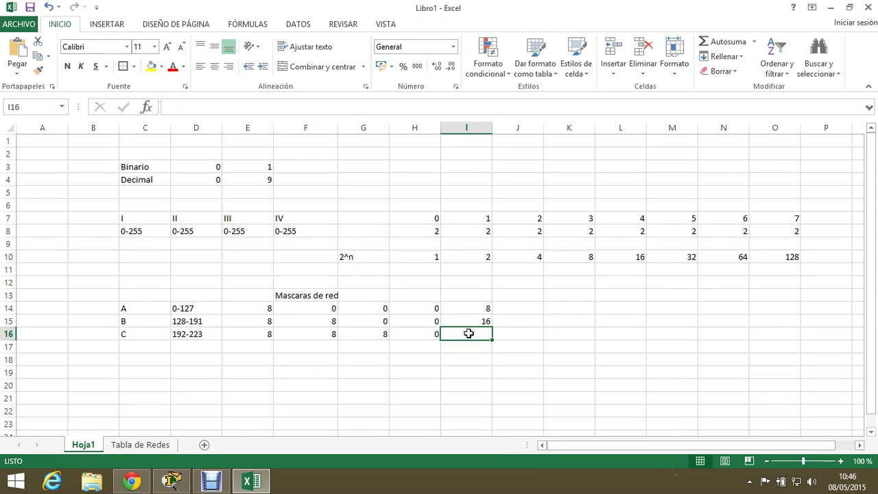
text(24)
click(467, 372)
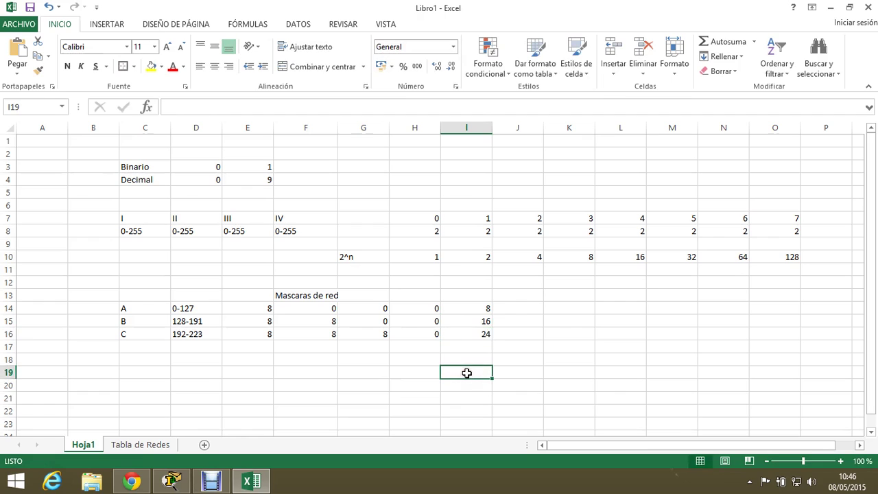
Enter the heading "bist" in I13 above the bit totals
click(474, 295)
text(bist)
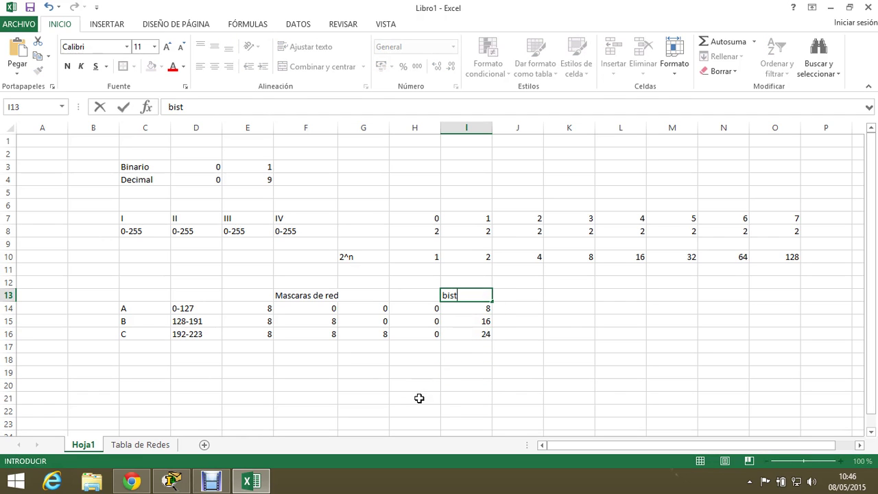
click(417, 398)
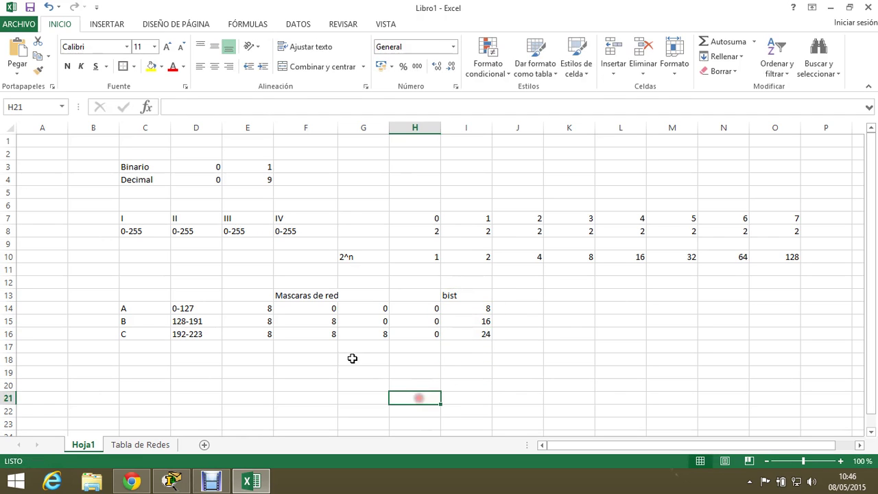
Move the "Mascaras de red" heading from F13 up to F12 by copying it and clearing the original
click(268, 295)
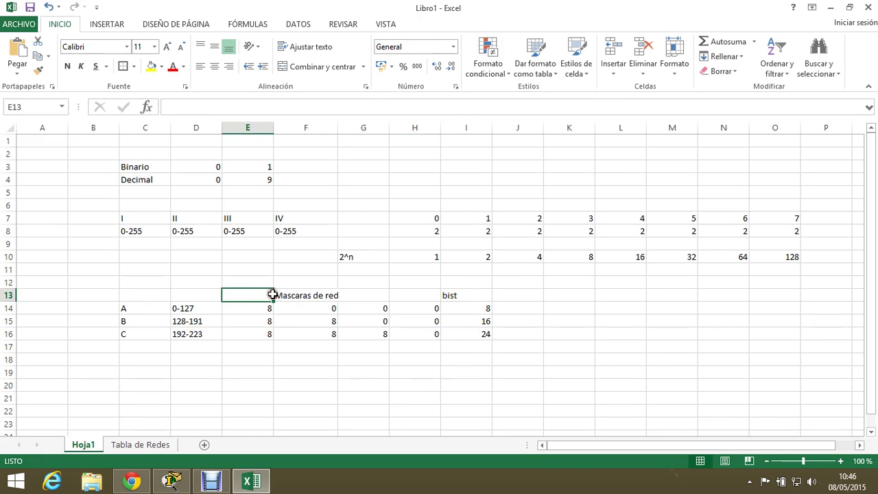
click(302, 295)
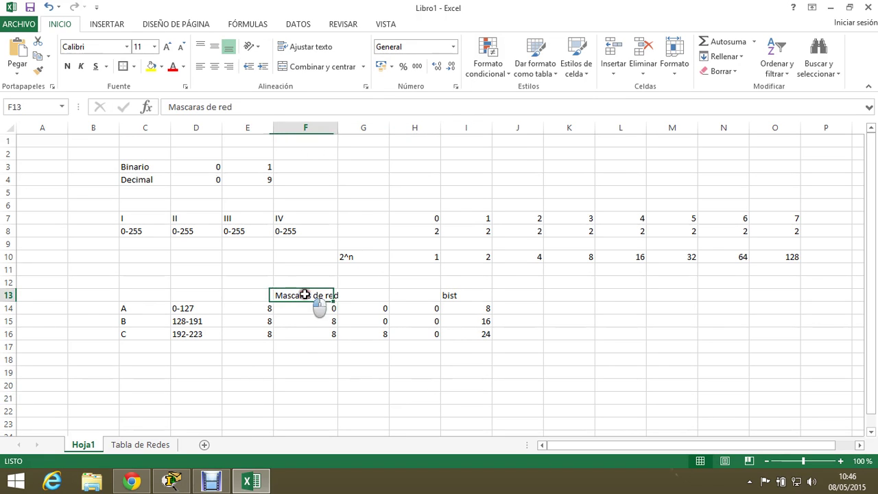
key(ctrl+c)
click(319, 277)
key(ctrl+v)
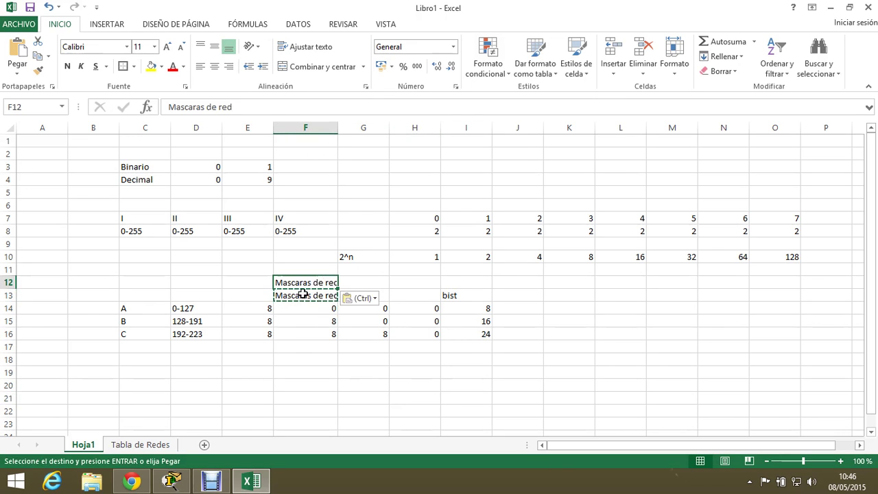
click(297, 296)
key(Delete)
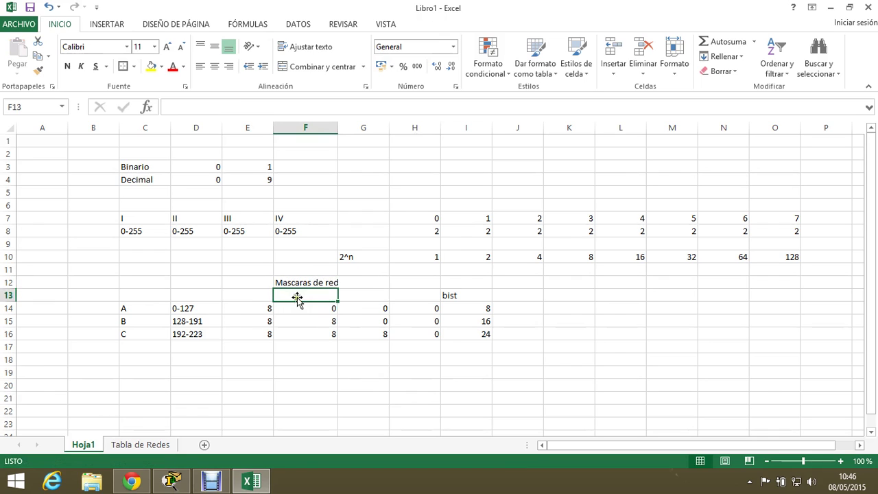
Copy the octet numerals I to IV together with the blank row above them (C6:F7) and paste them starting at E13
click(247, 296)
drag(124, 218, 290, 214)
key(ctrl+c)
click(254, 295)
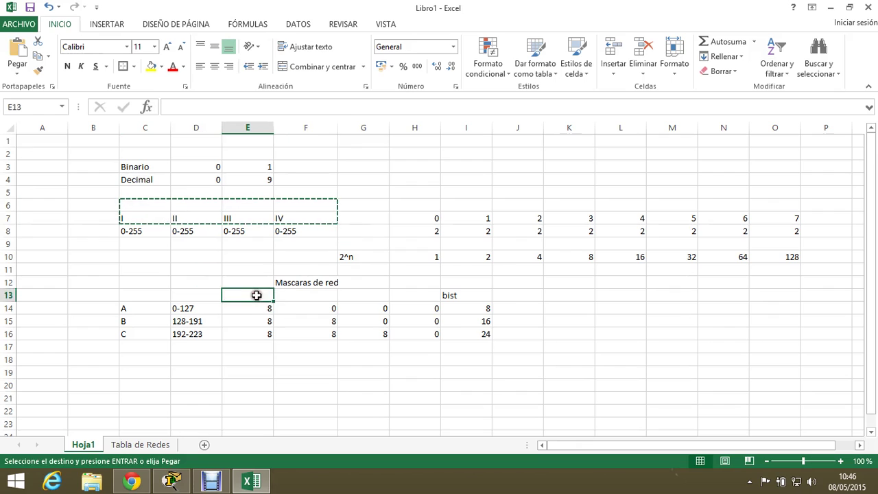
key(ctrl+v)
click(386, 374)
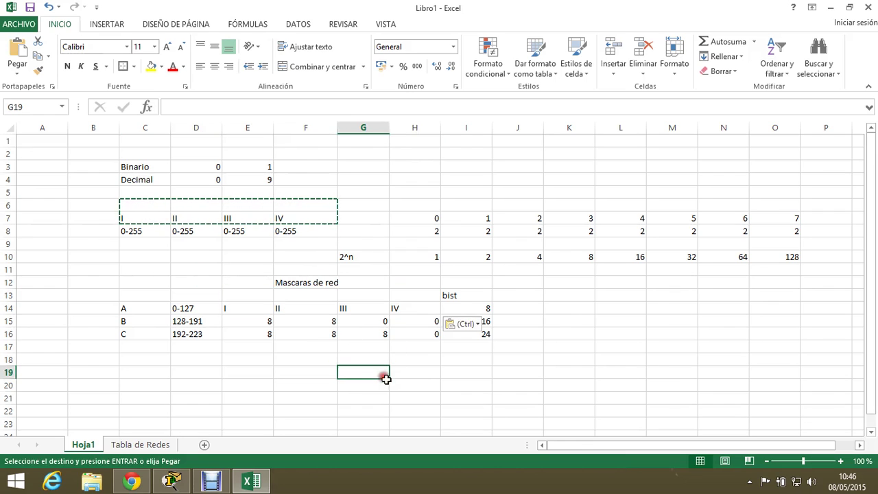
click(551, 334)
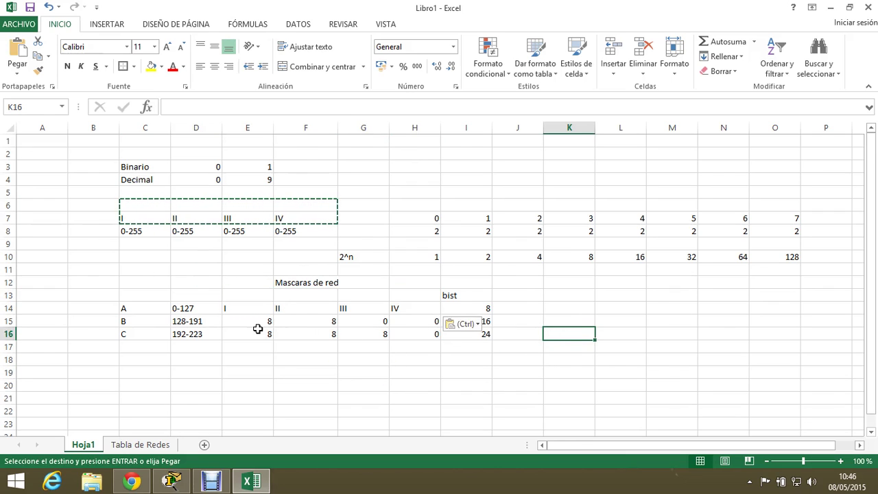
Apply all borders to the network mask table in C12:I16
drag(93, 282, 486, 344)
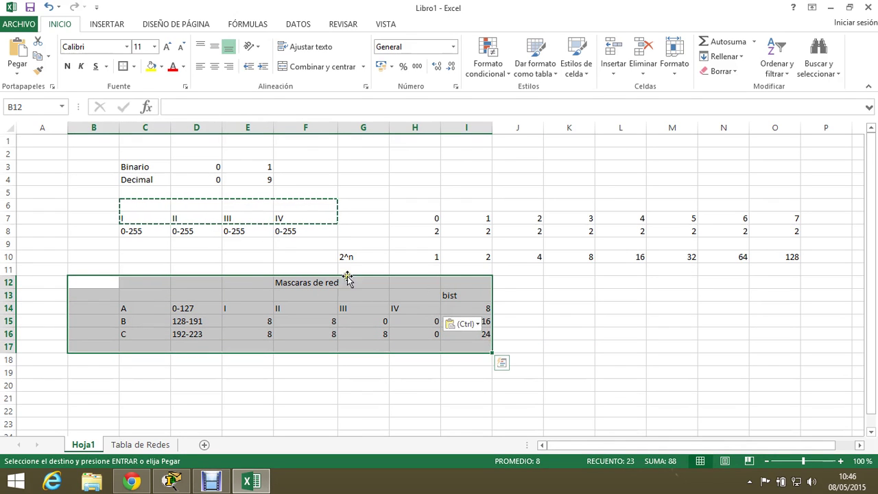
drag(143, 277, 469, 336)
key(ctrl+z)
click(134, 66)
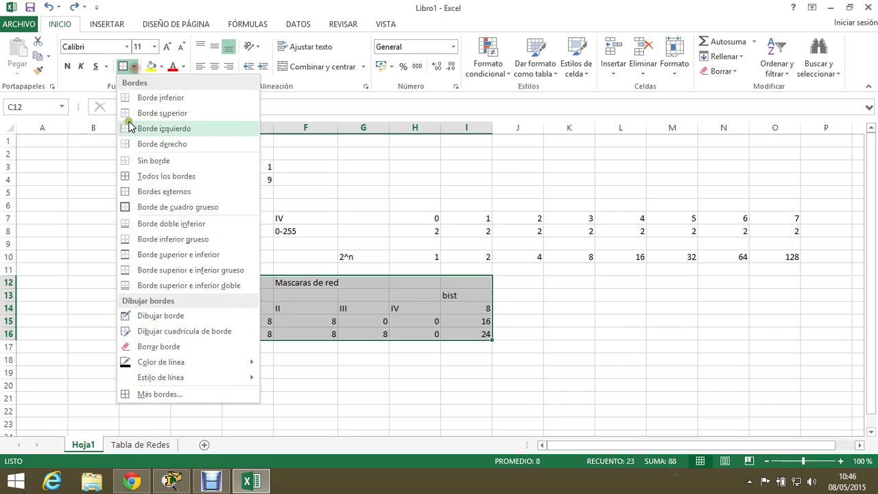
click(166, 177)
click(304, 359)
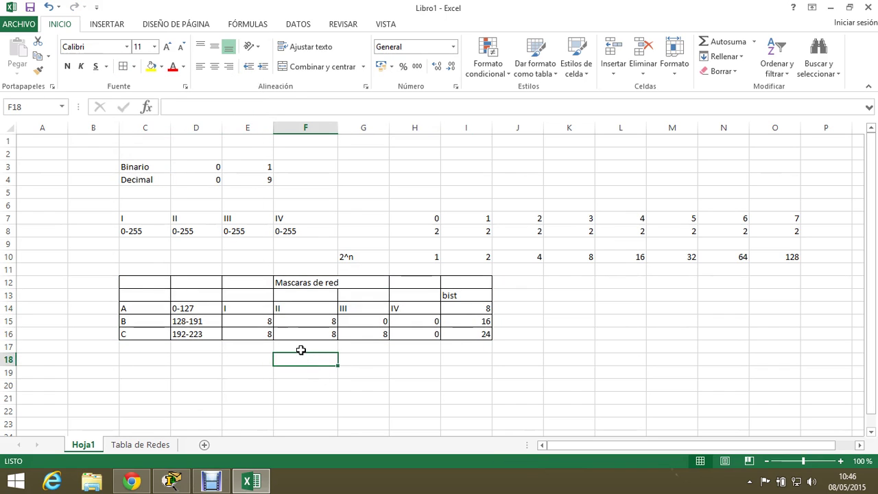
Center the contents of E14:H16 horizontally
drag(238, 308, 480, 329)
drag(437, 312, 247, 336)
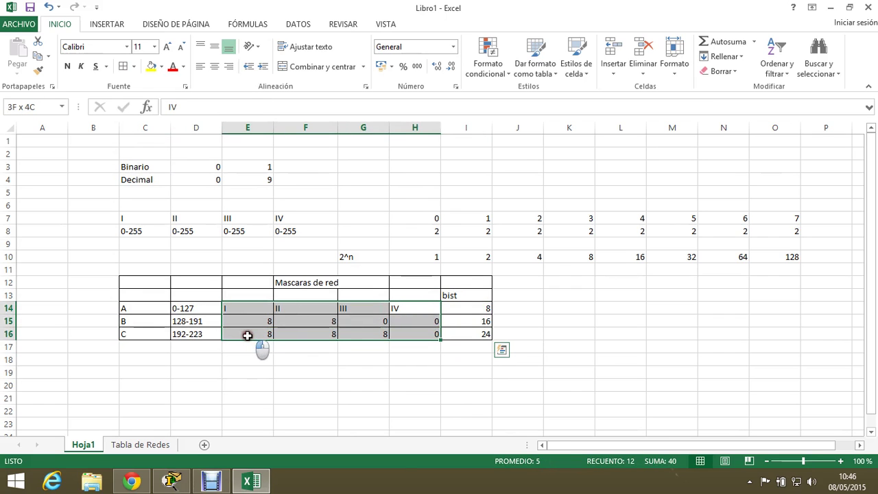
click(215, 67)
click(369, 345)
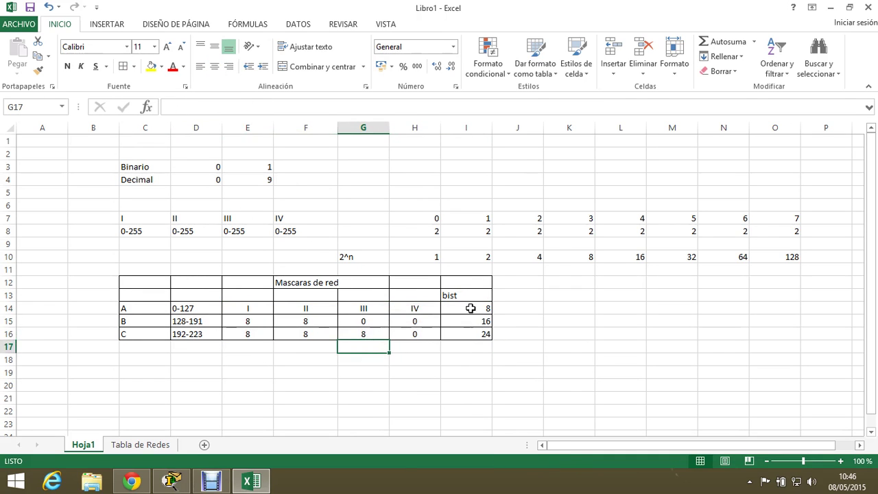
Center the "bist" heading and its bit totals in I13:I16
drag(466, 295, 471, 334)
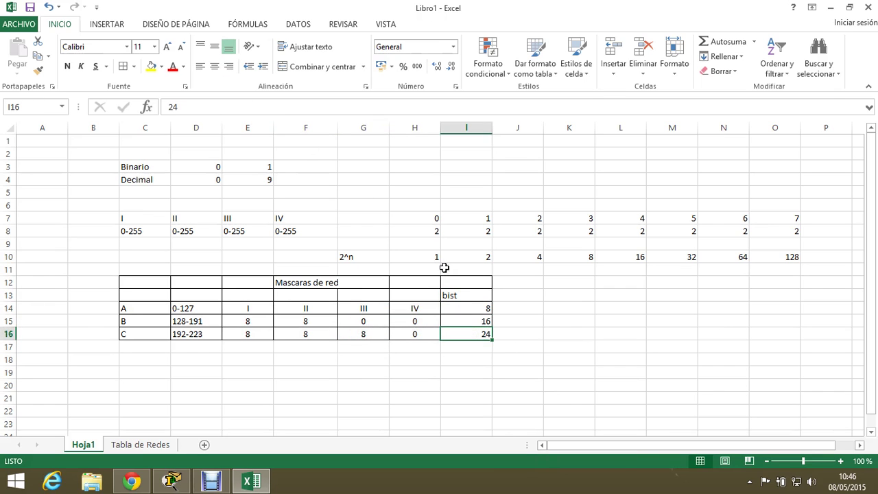
click(466, 295)
drag(467, 296, 464, 335)
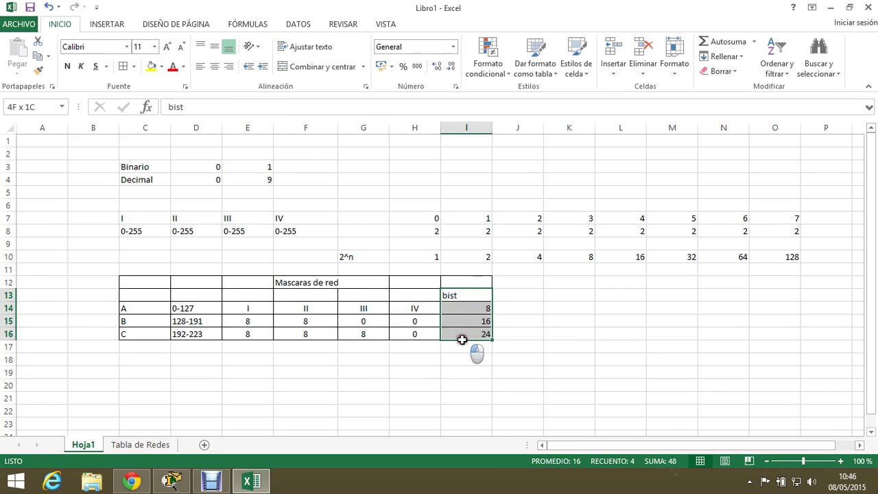
click(214, 67)
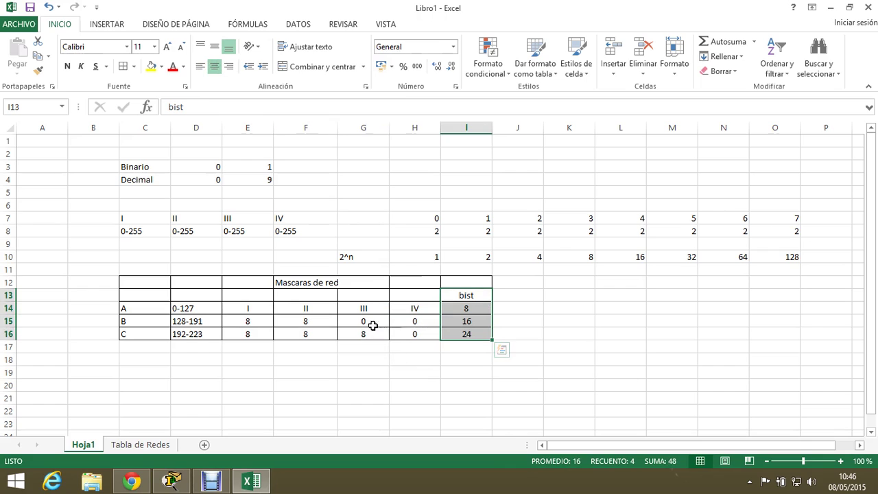
click(152, 308)
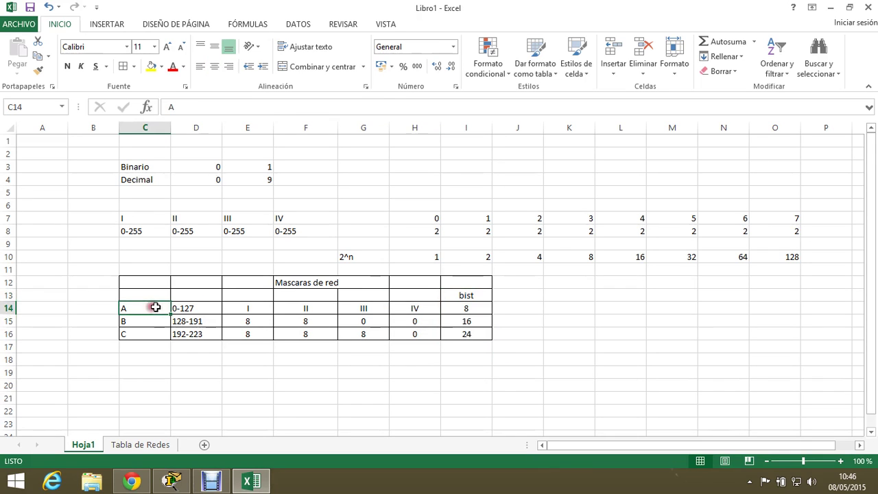
click(198, 337)
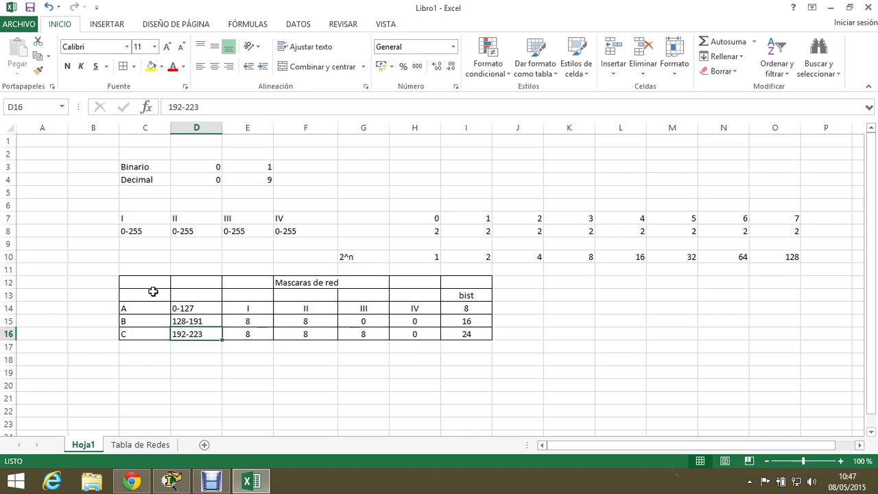
drag(194, 308, 472, 336)
click(382, 343)
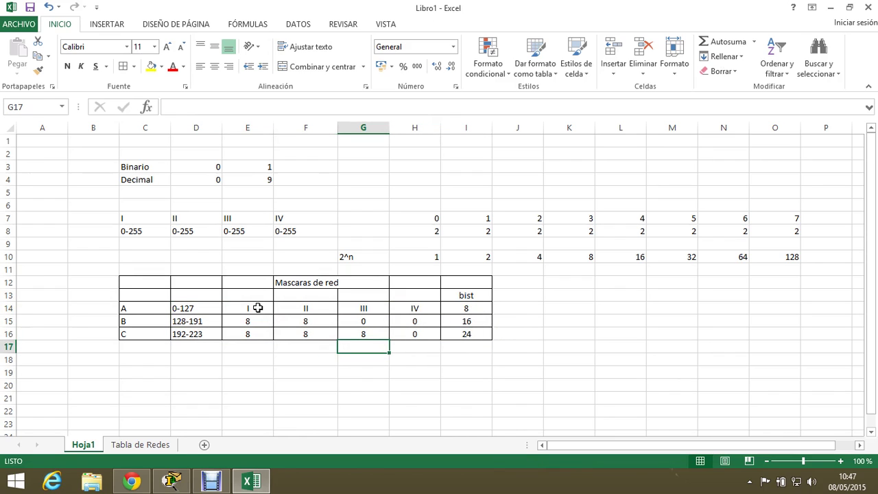
Copy the octet numerals I to IV from E14:H14 into E13:H13 as column headings
drag(257, 308, 414, 306)
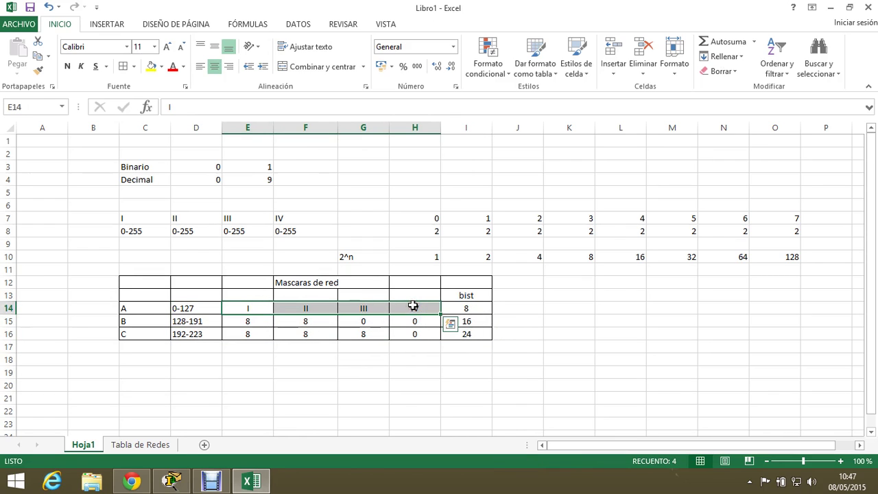
key(ctrl+c)
click(254, 293)
key(ctrl+v)
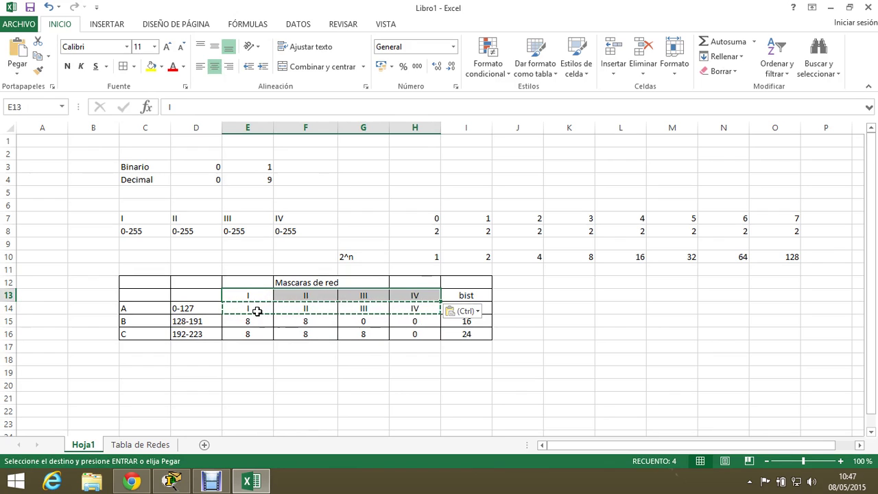
Replace the leftover numerals in E14:H14 with the class A mask values 8, 0, 0, 0
click(257, 311)
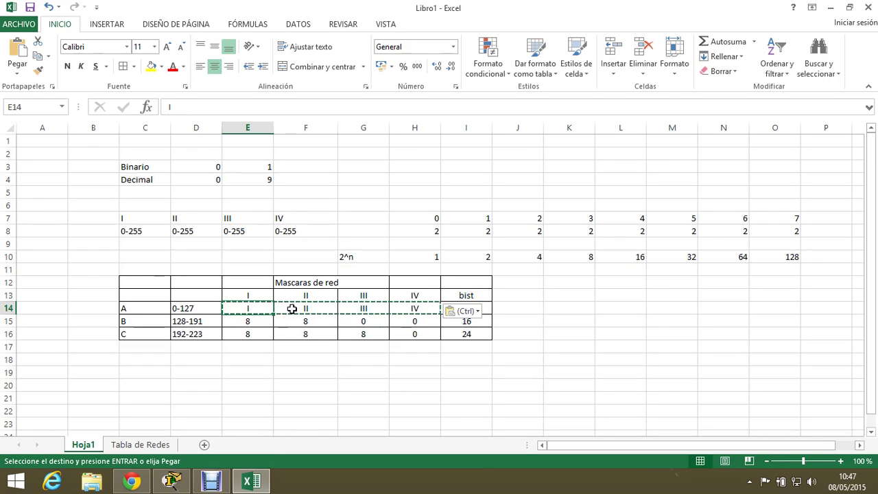
text(8)
click(322, 308)
text(0)
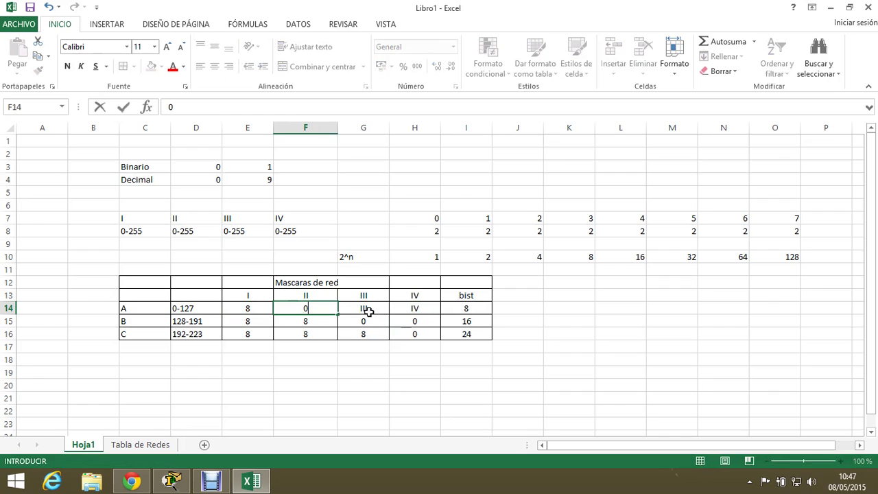
click(368, 312)
text(0)
click(411, 310)
text(0)
click(369, 347)
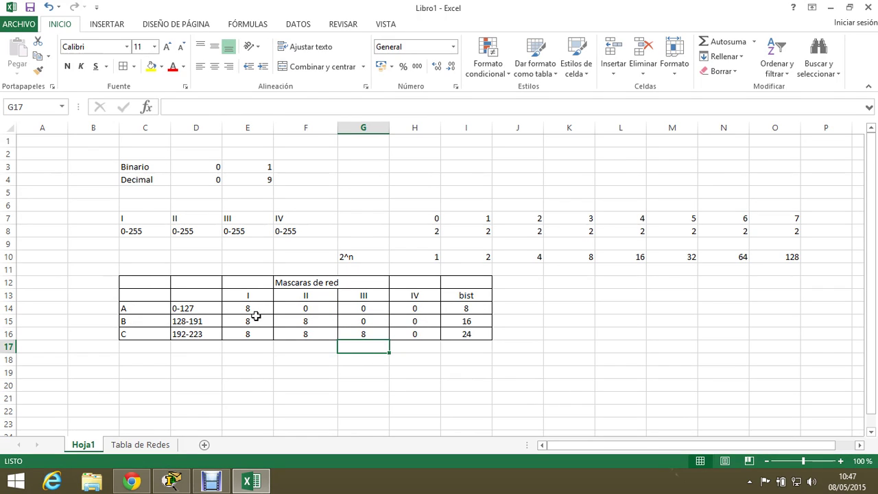
drag(196, 308, 196, 334)
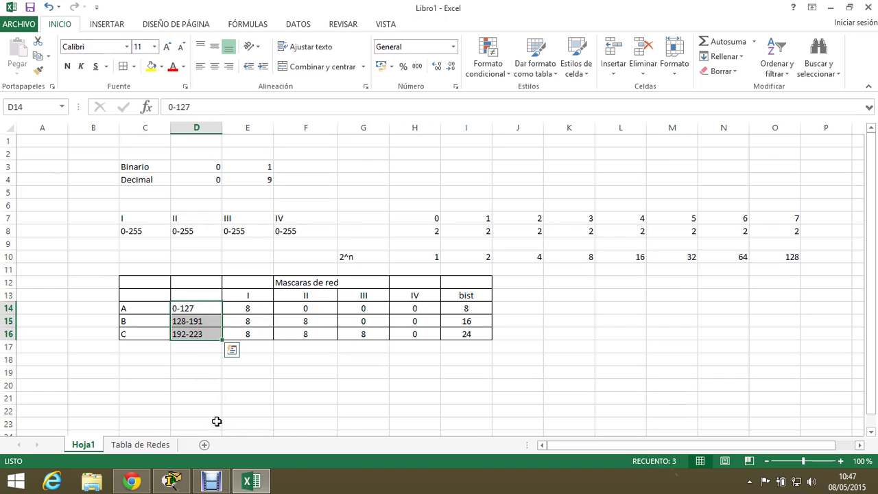
click(151, 383)
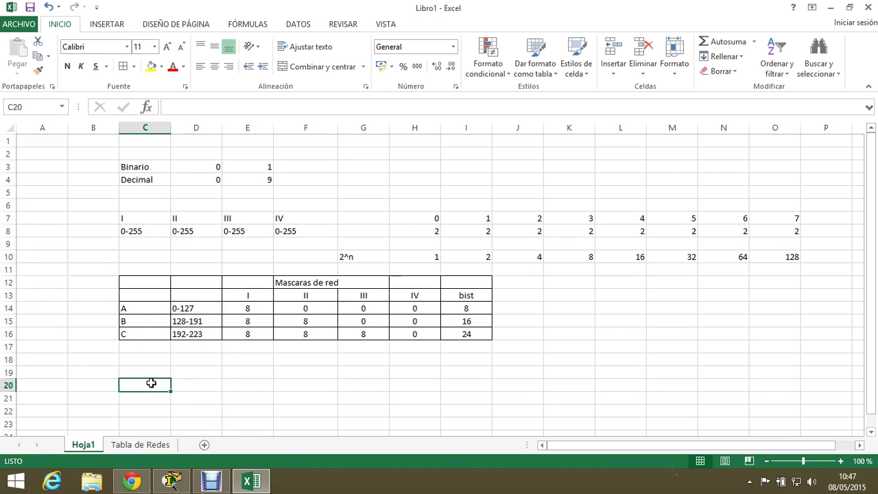
Enter the class A network address octets 10, 0, 0, 0 in cells C20:F20
text(10)
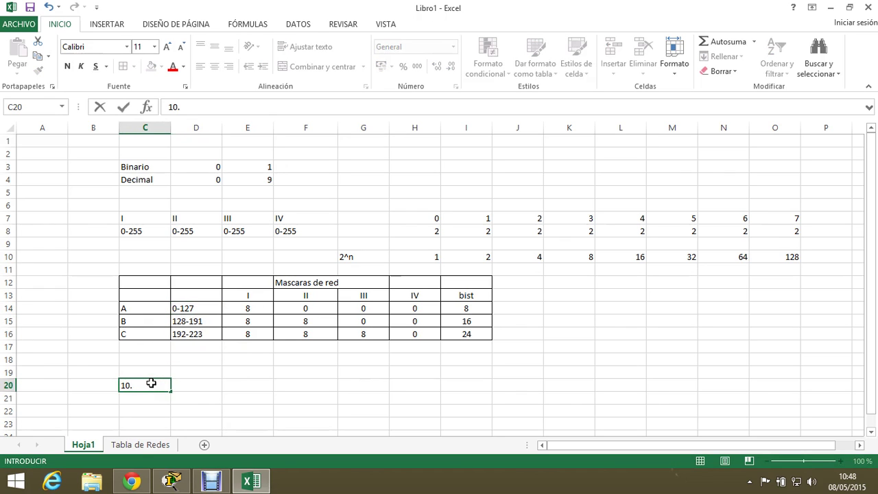
click(201, 384)
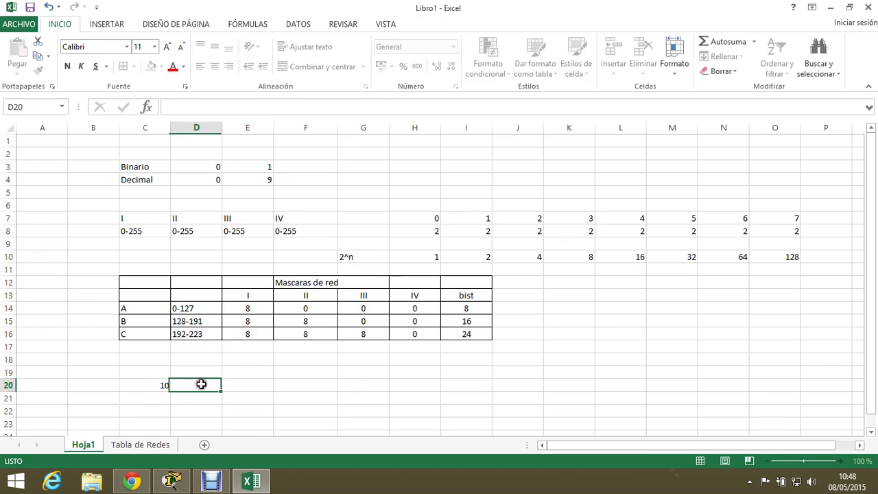
text(0)
click(243, 385)
text(0)
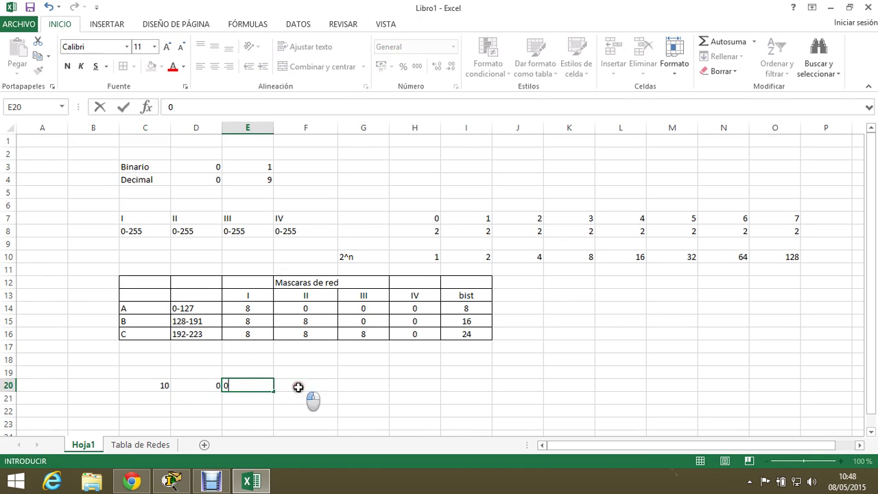
click(301, 385)
text(0)
Enter the prefix length /8 in G20, beside the class A address
click(371, 388)
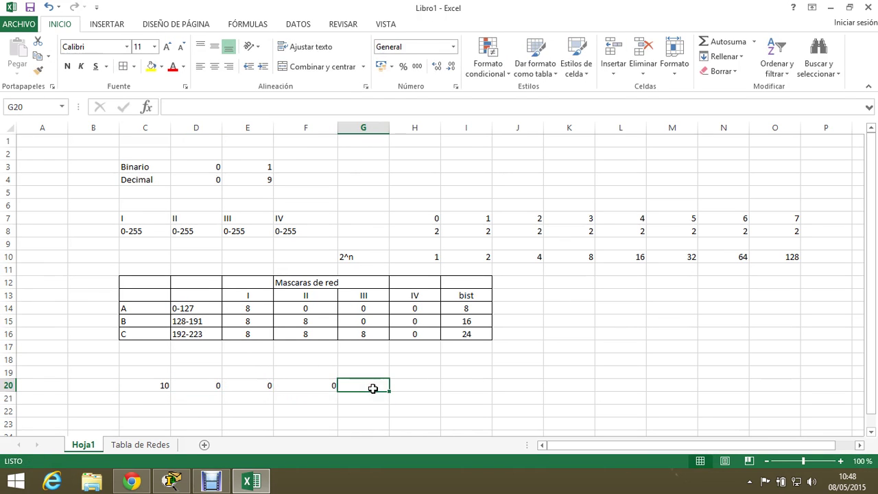
key(alt)
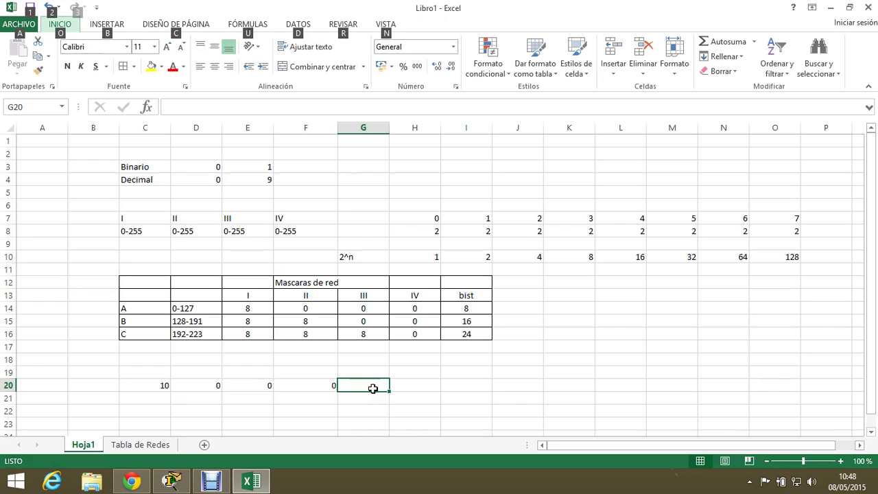
key(alt)
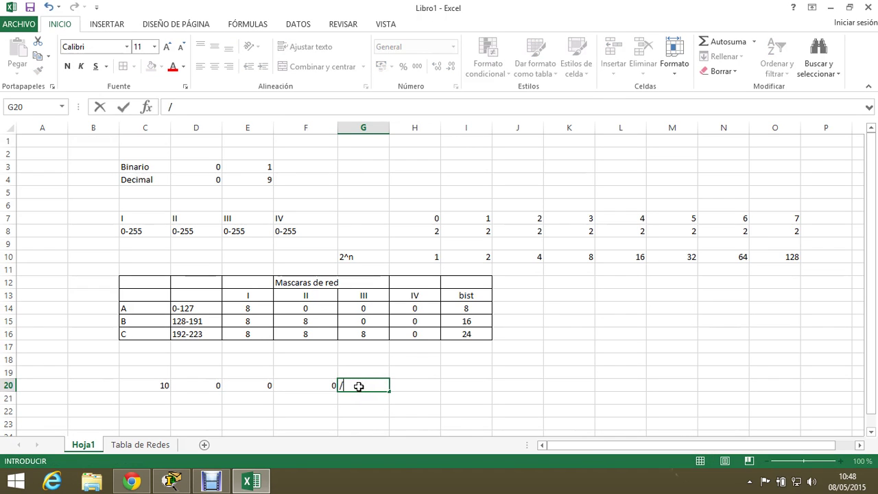
key(Return)
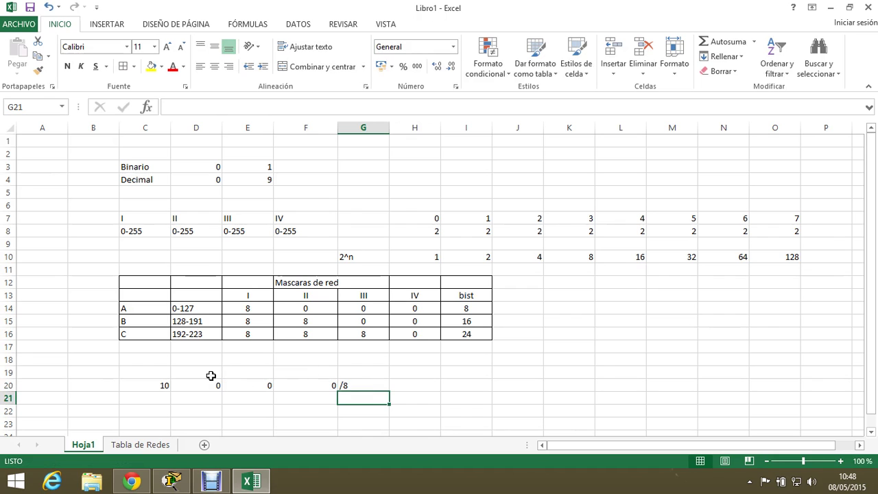
Copy the octet numerals I to IV from C7:F7 into C19:F19 as headings above the address
click(165, 373)
drag(129, 219, 281, 217)
key(ctrl+c)
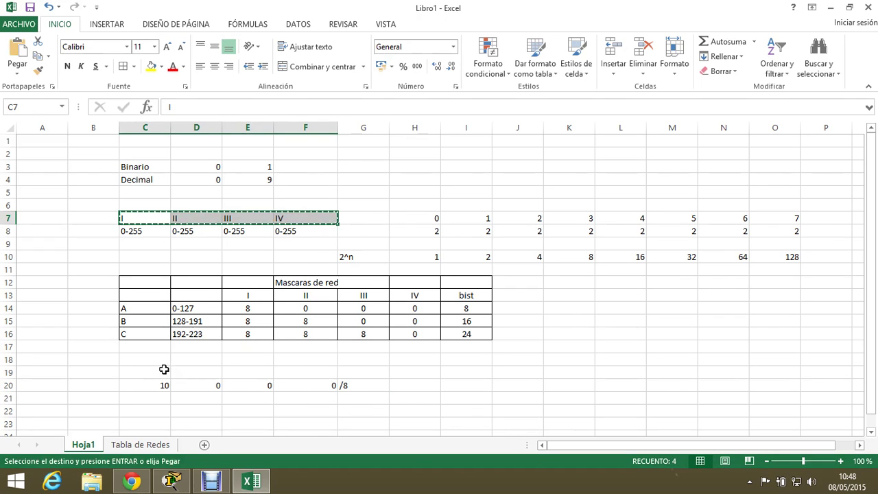
drag(164, 370, 316, 370)
key(ctrl+v)
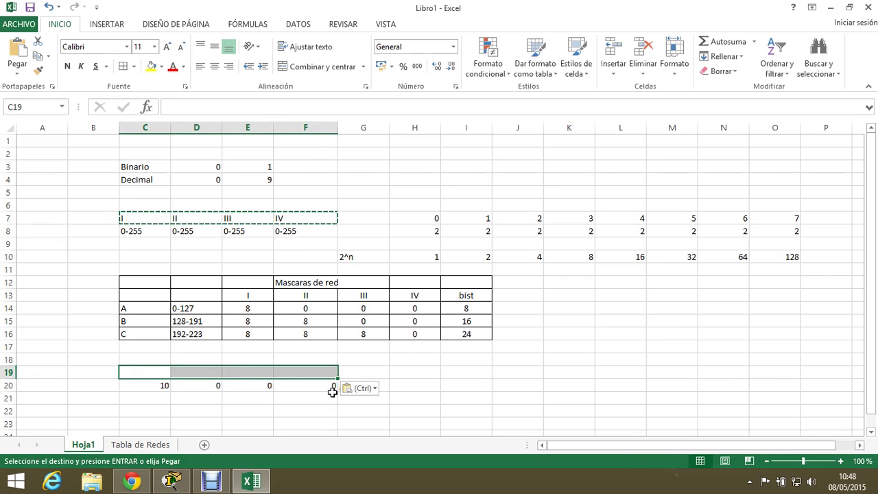
click(371, 413)
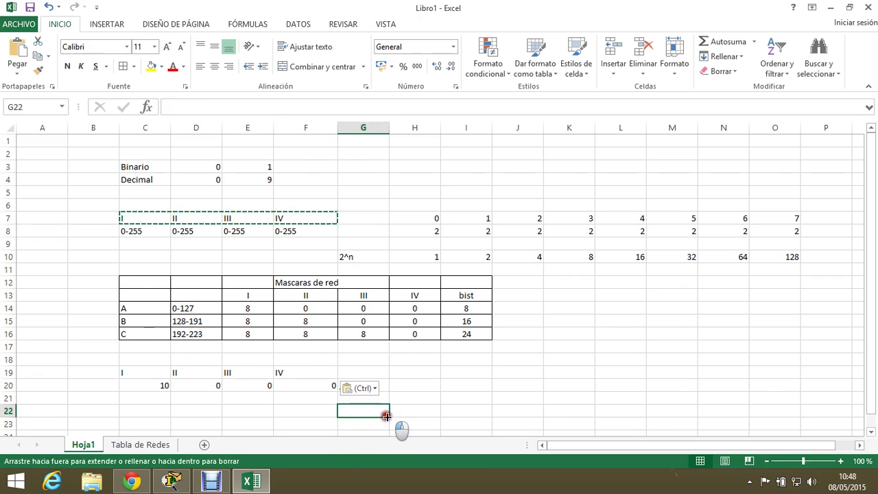
Apply all borders to the range C19:G26 to form the address table
drag(124, 370, 359, 364)
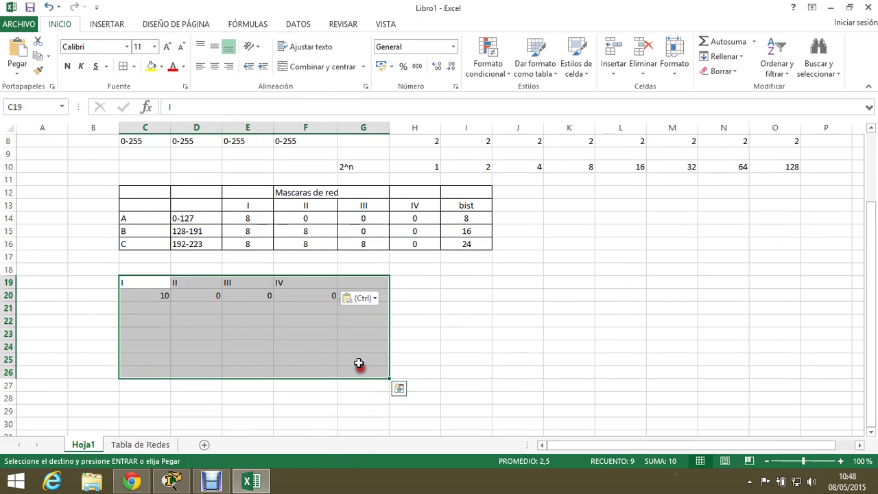
click(121, 67)
click(192, 317)
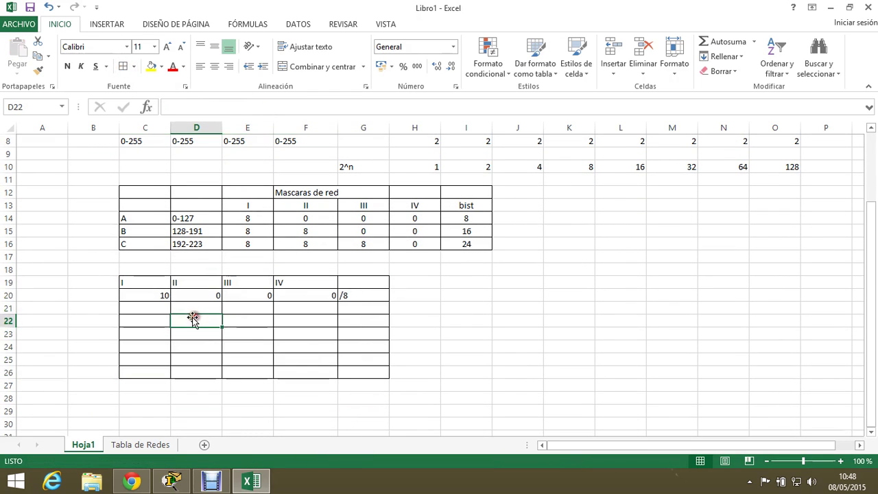
Enter the class B network address octets 172, 16, 0, 0 in cells C21:F21
click(164, 310)
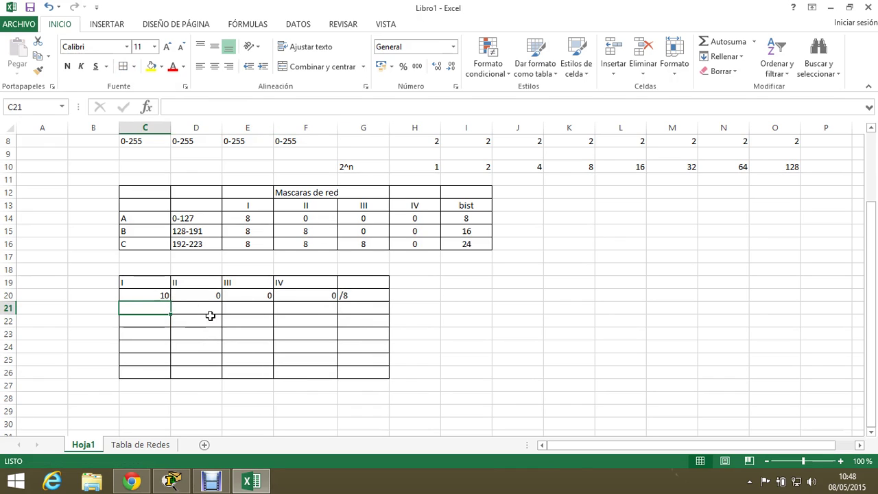
text(172)
key(Tab)
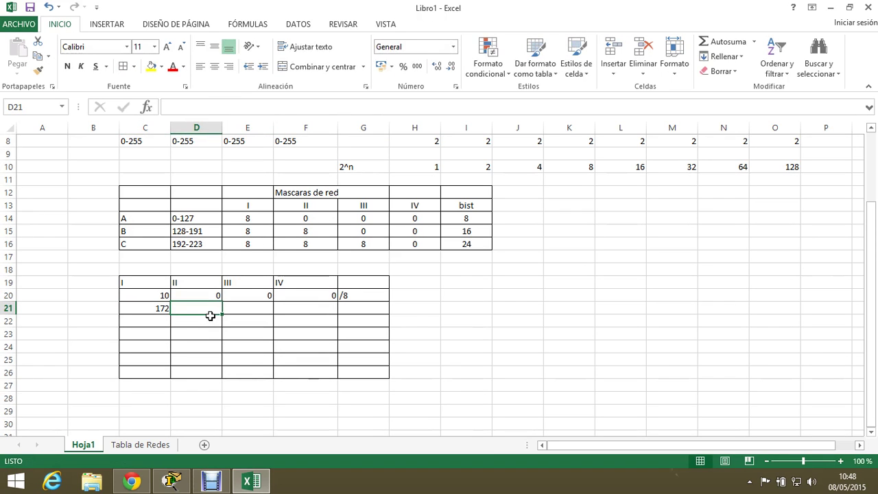
text(16)
key(Tab)
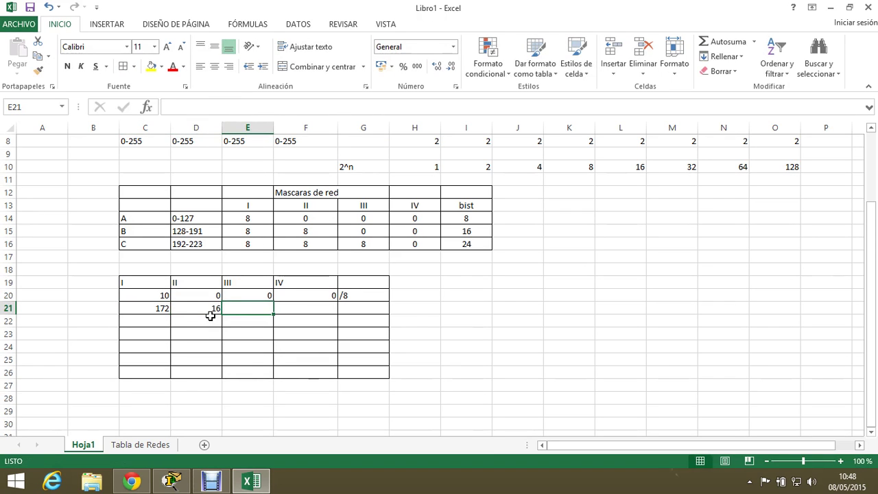
text(0)
key(Tab)
text(0)
key(Tab)
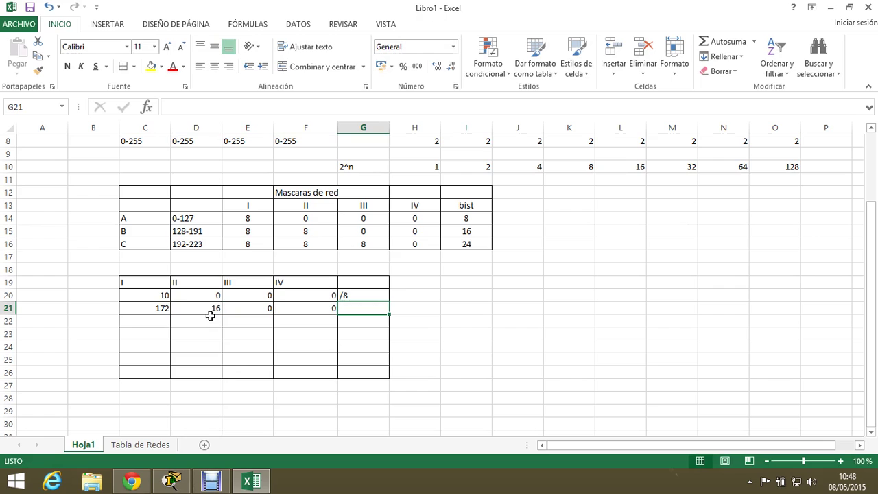
Enter the prefix length /16 in G21, beside the class B address
key(alt)
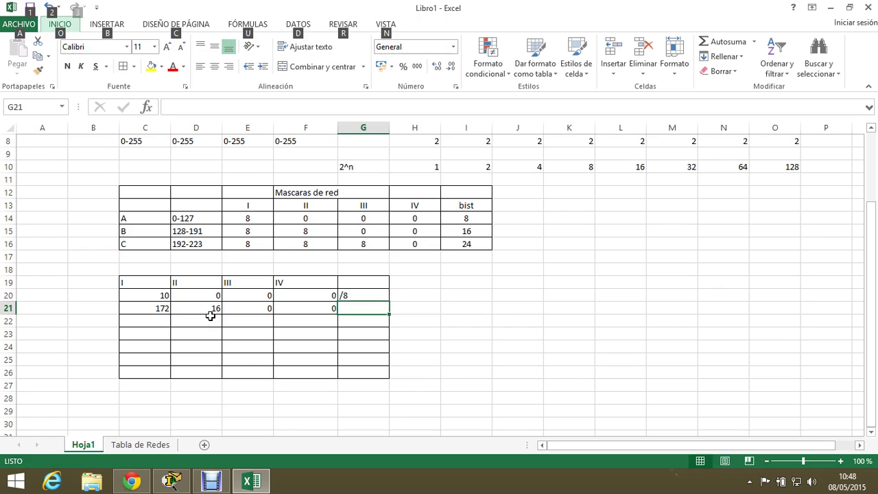
double_click(363, 309)
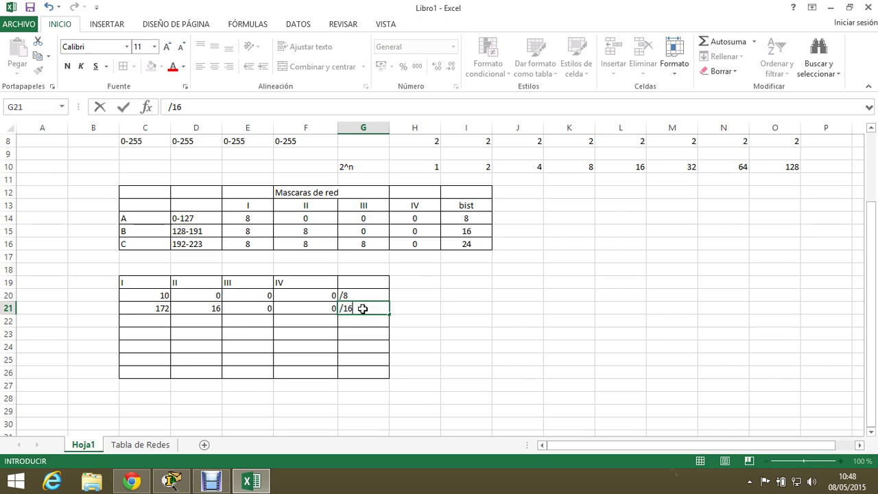
text(/16)
Enter the class C network address octets 192, 168, 0, 0 in cells C22:F22
click(162, 319)
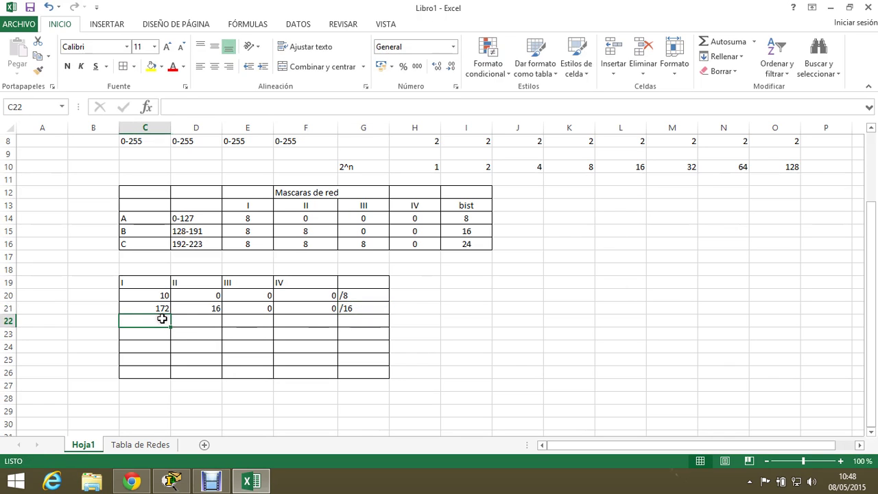
text(192)
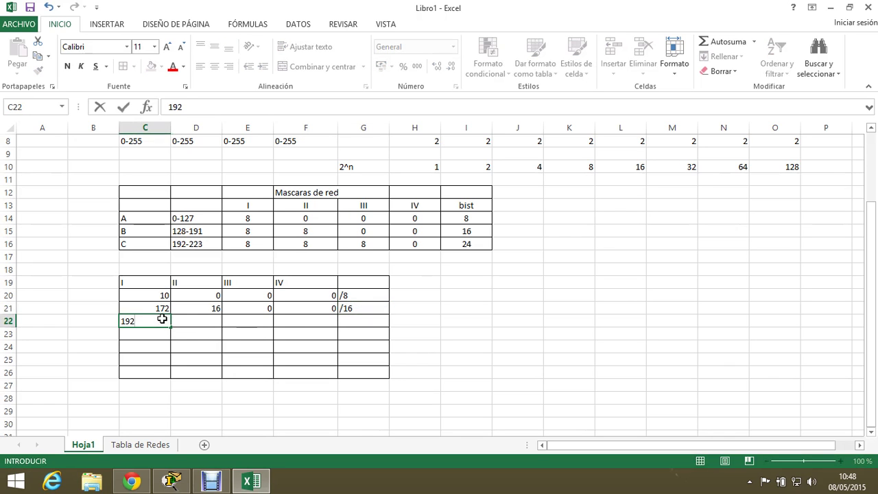
click(204, 323)
text(168)
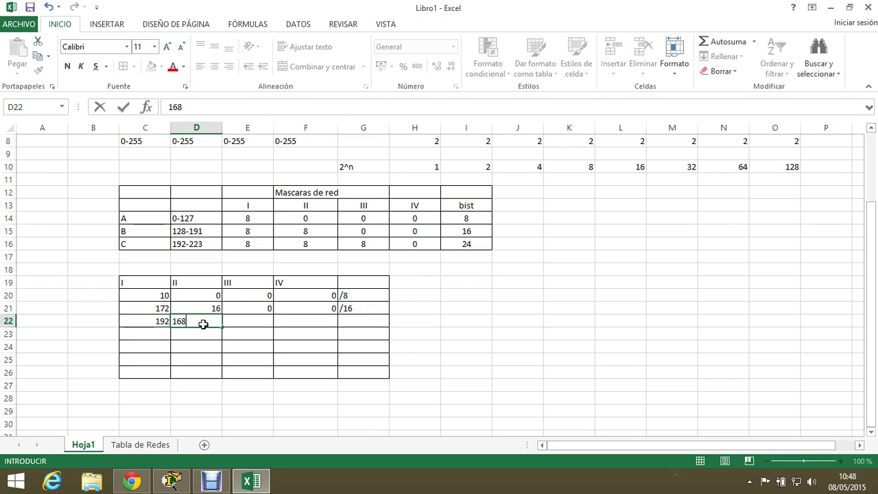
key(Tab)
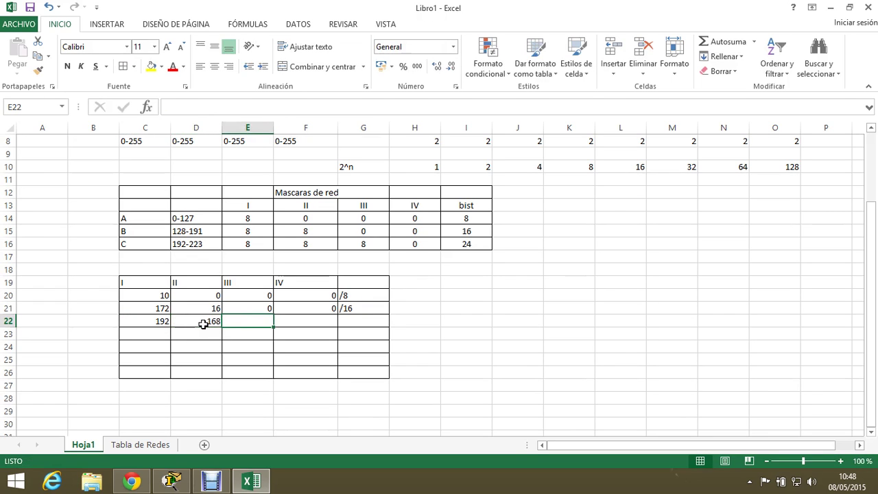
text(0)
key(Tab)
text(0)
key(Tab)
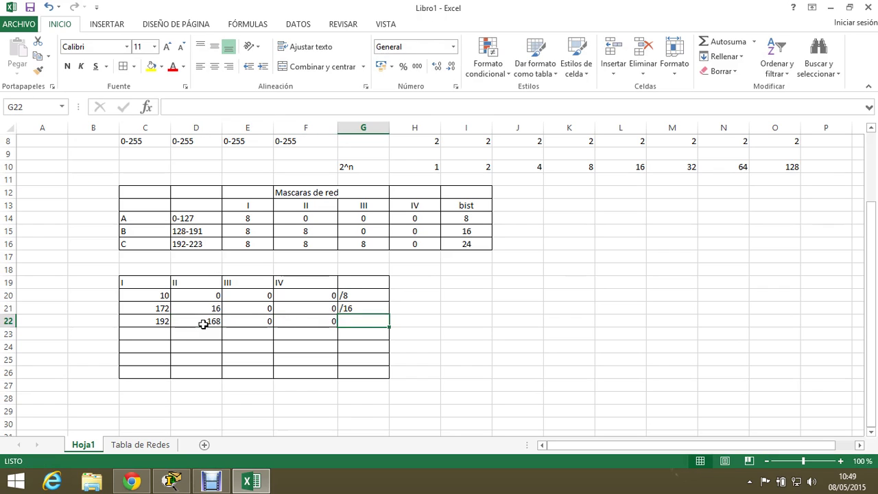
Enter the prefix length /24 in G22, beside the class C address
text(/)
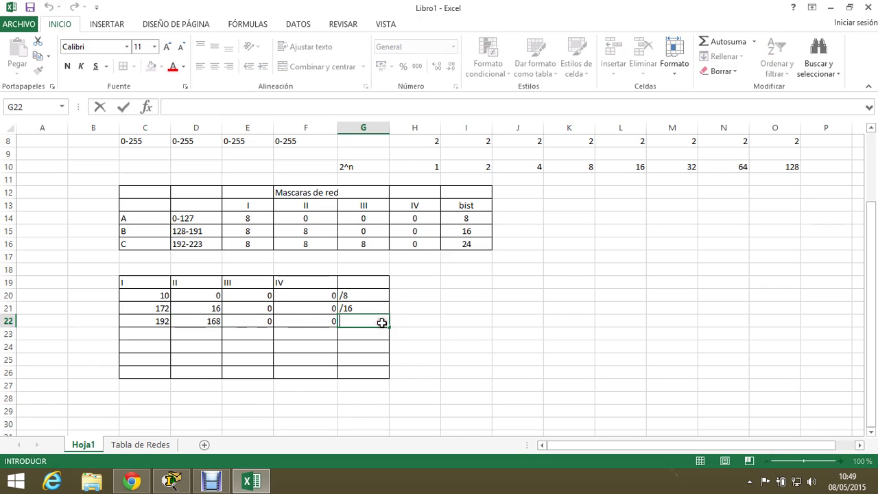
text(/24)
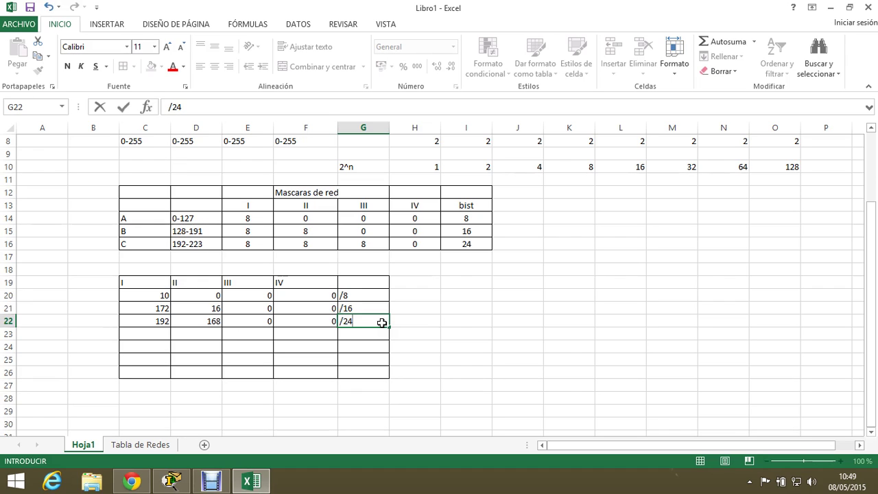
click(355, 343)
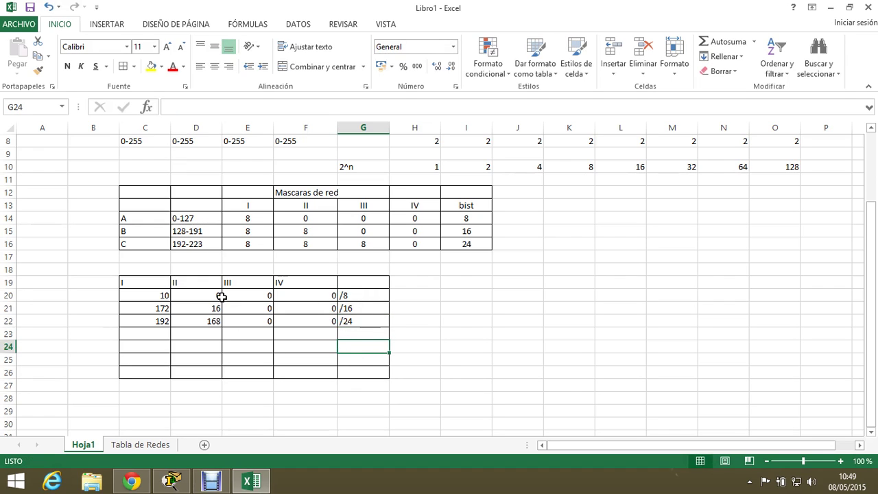
click(358, 294)
drag(358, 294, 168, 295)
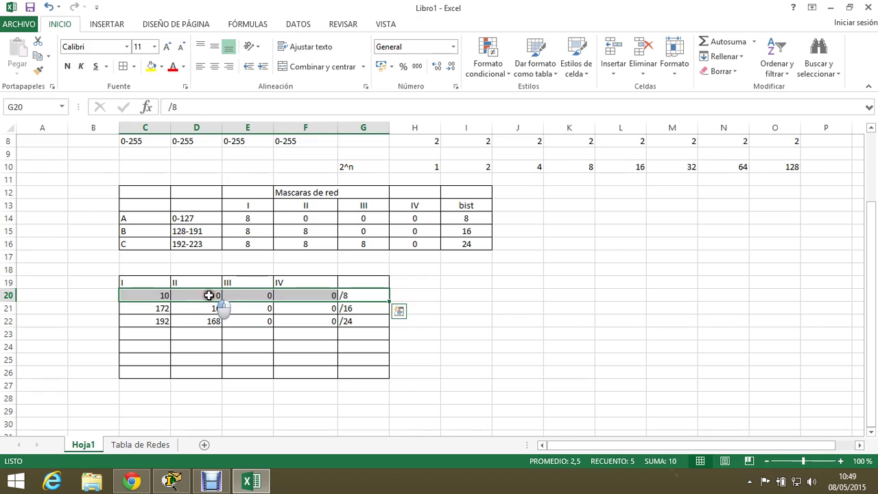
click(209, 295)
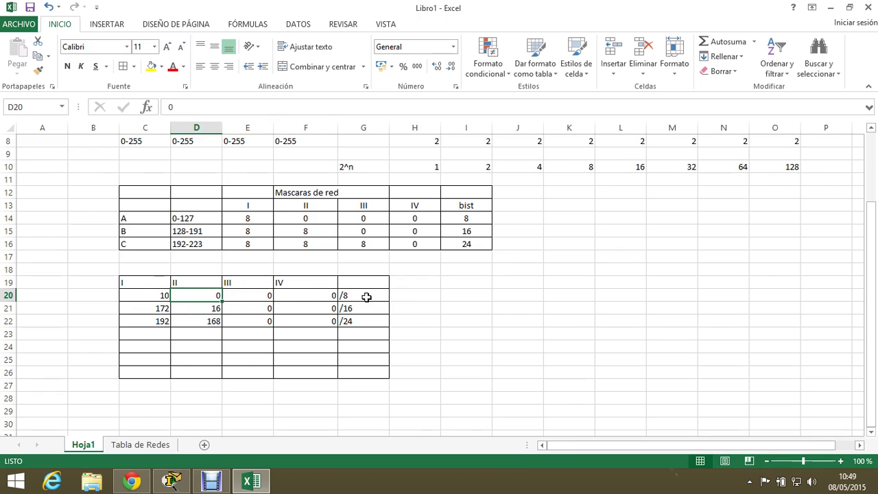
drag(366, 295, 206, 295)
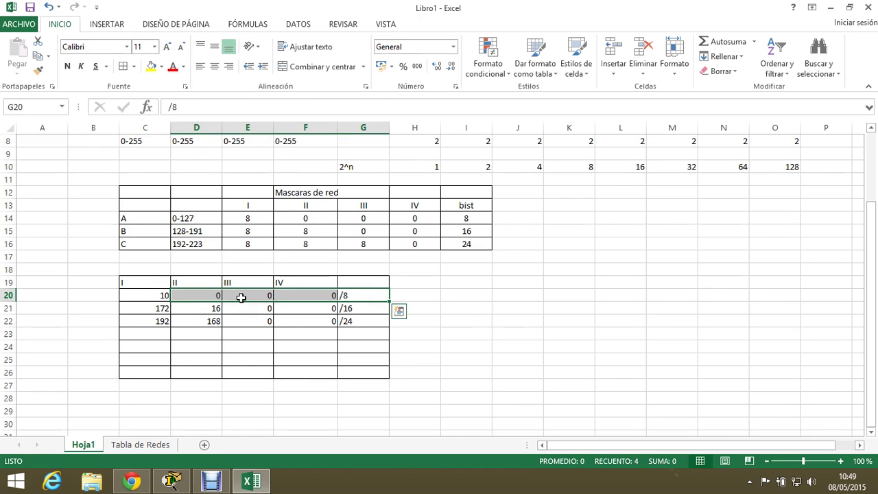
Run calc to open the Windows Calculator and switch it to scientific (Científica) mode
key(super+r)
text(calc)
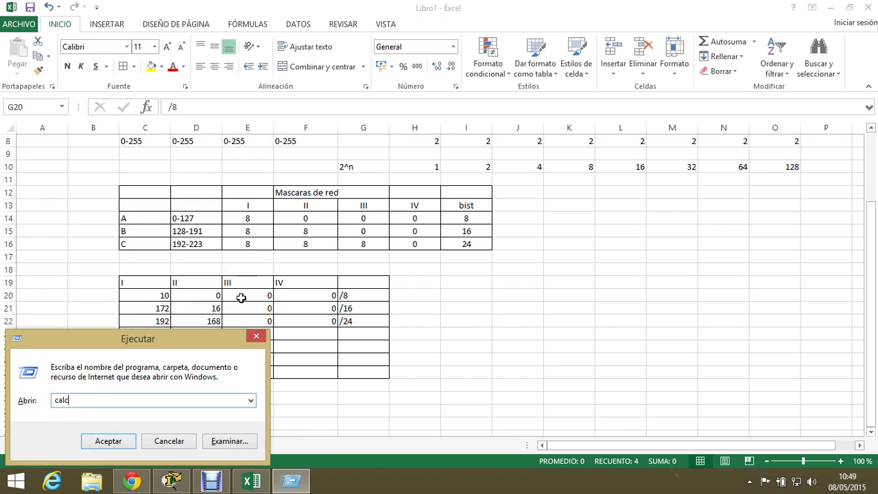
key(Return)
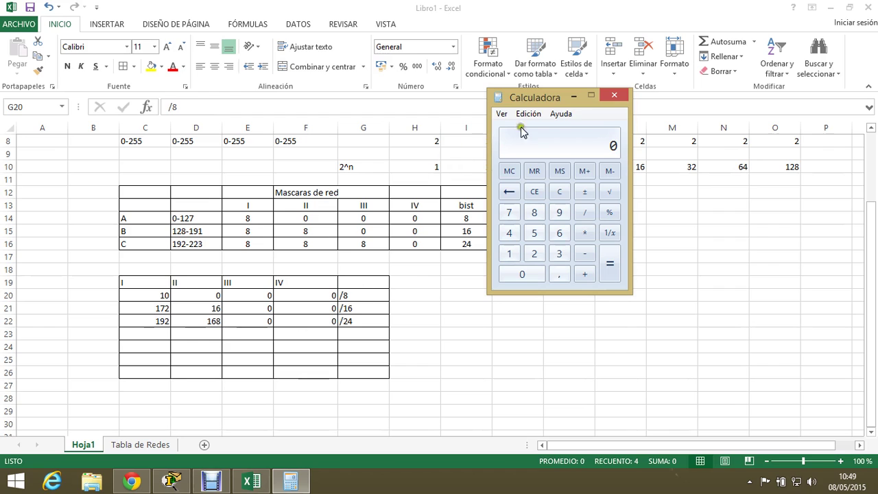
click(560, 100)
click(529, 113)
click(502, 114)
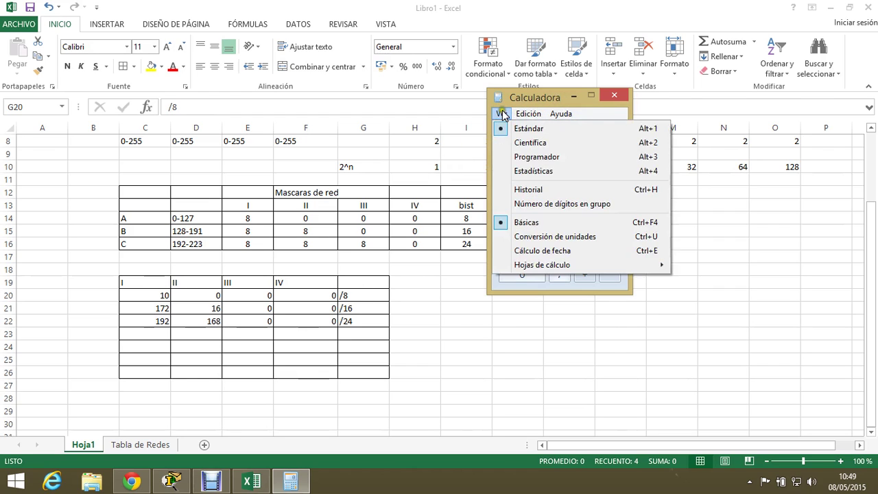
click(523, 143)
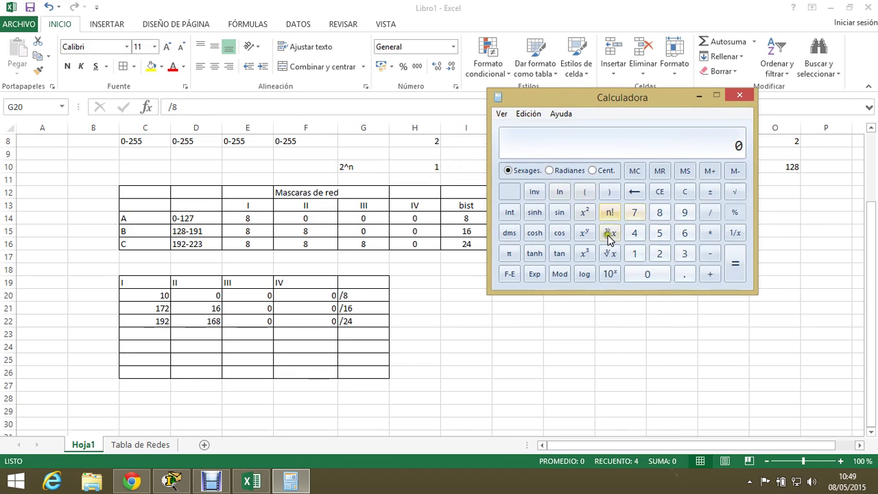
Calculate 2 to the power of 24 in the Calculator, the host bits of the class A network
click(659, 256)
drag(657, 103, 696, 63)
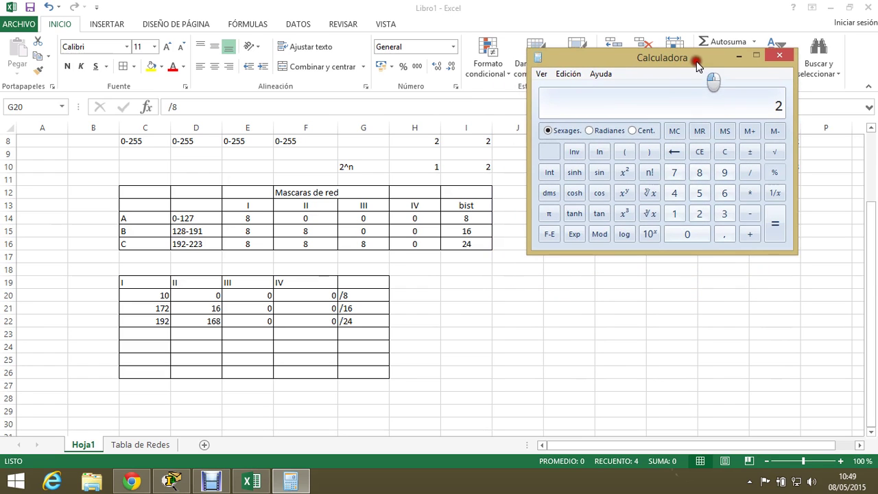
click(624, 192)
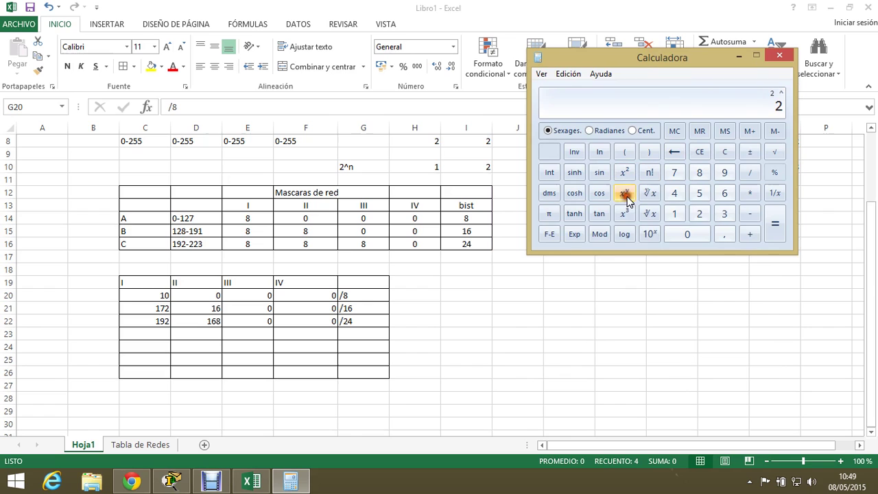
click(696, 215)
click(674, 194)
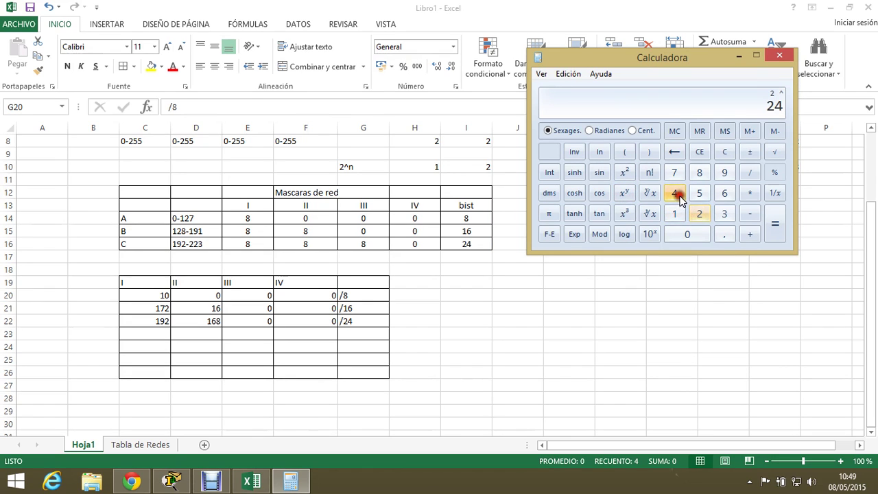
click(779, 236)
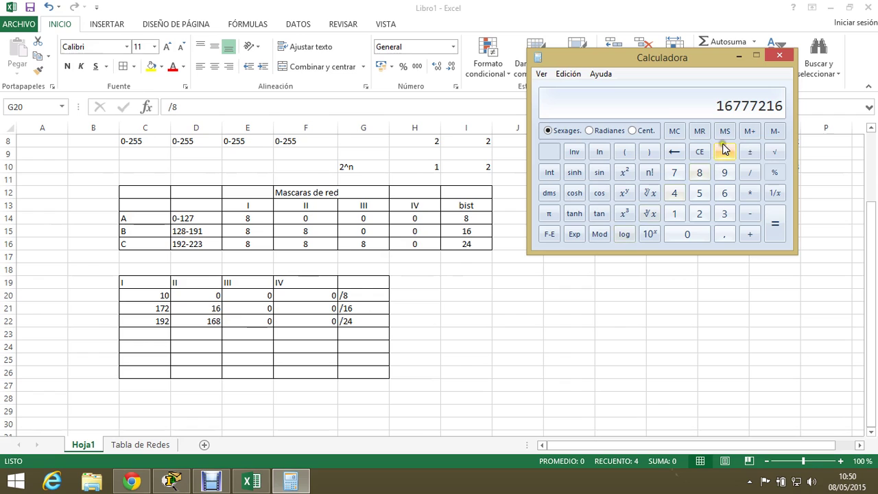
Clear the Calculator and calculate 2 to the power of 16 for the class B network
key(Escape)
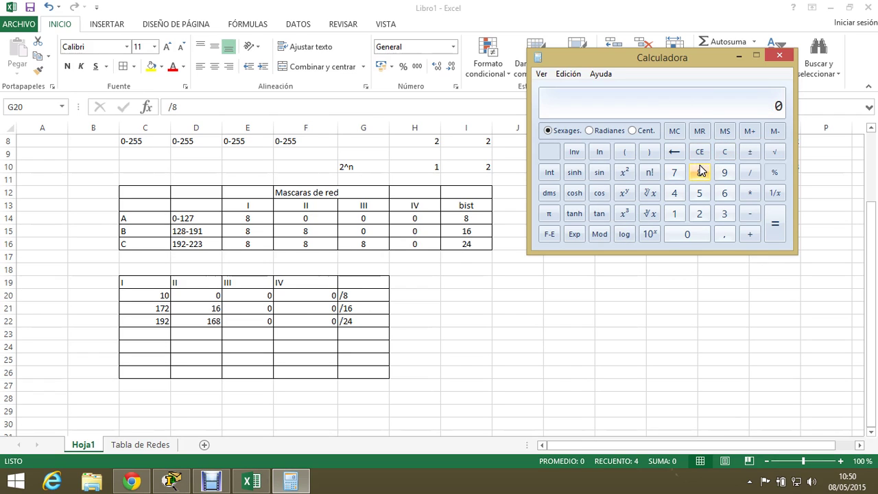
click(699, 218)
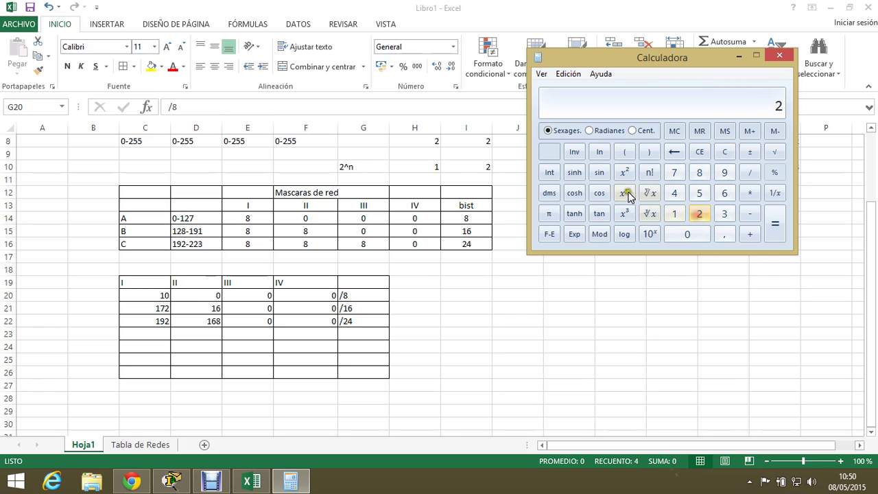
click(624, 192)
click(674, 213)
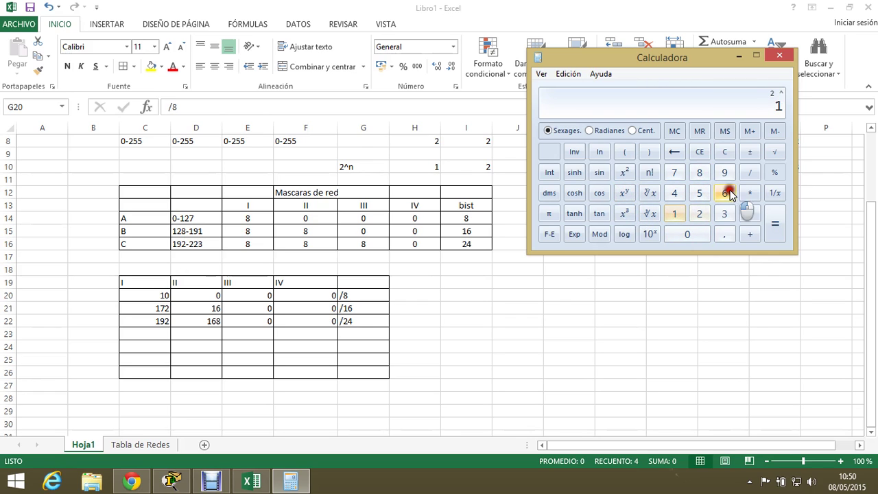
click(726, 194)
click(775, 224)
Switch back to the Excel sheet and highlight the class B host octets E21:F21, followed by class C octet E22
click(398, 284)
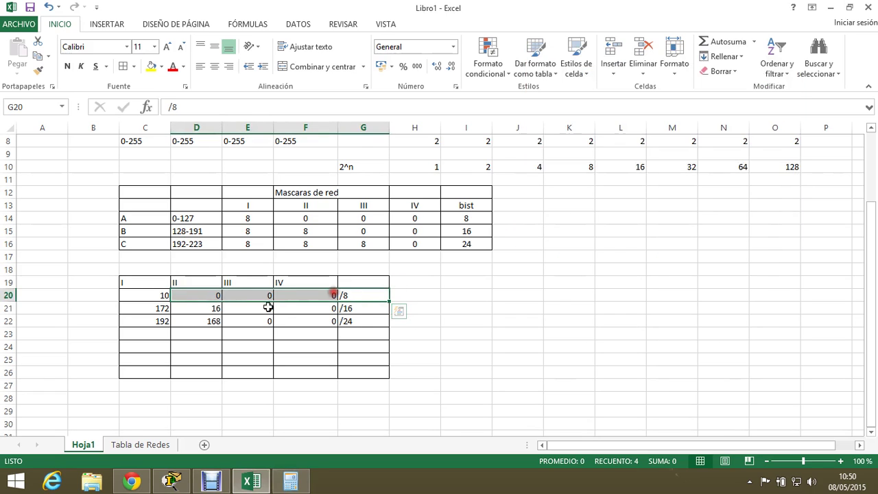
drag(269, 309, 309, 310)
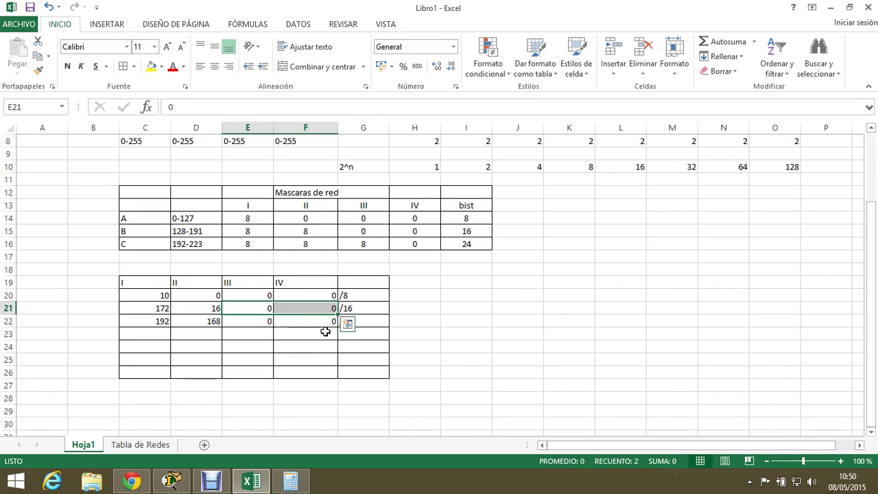
click(267, 322)
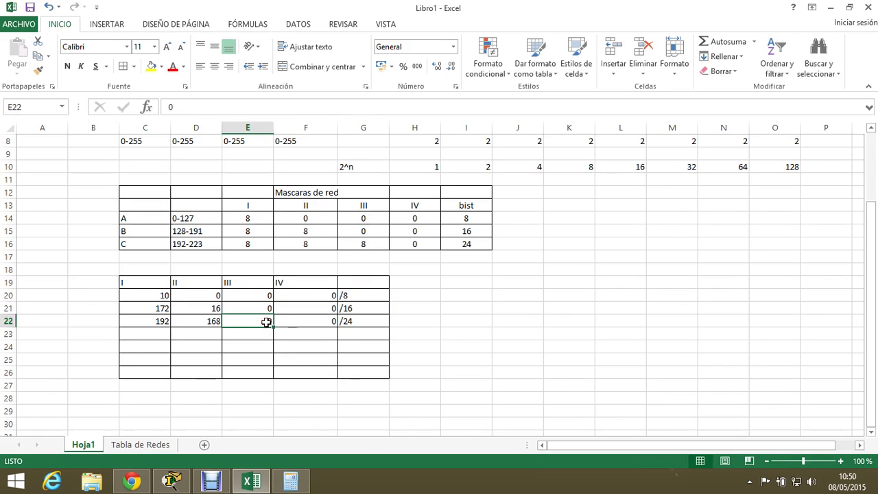
Switch to the Calculator, calculate 2 to the power of 8 for the class C network, and close the Calculator
click(297, 482)
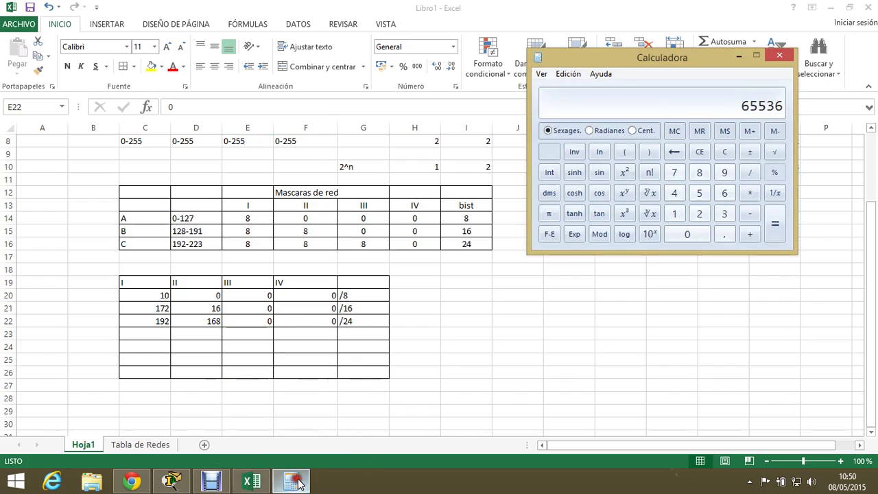
click(724, 151)
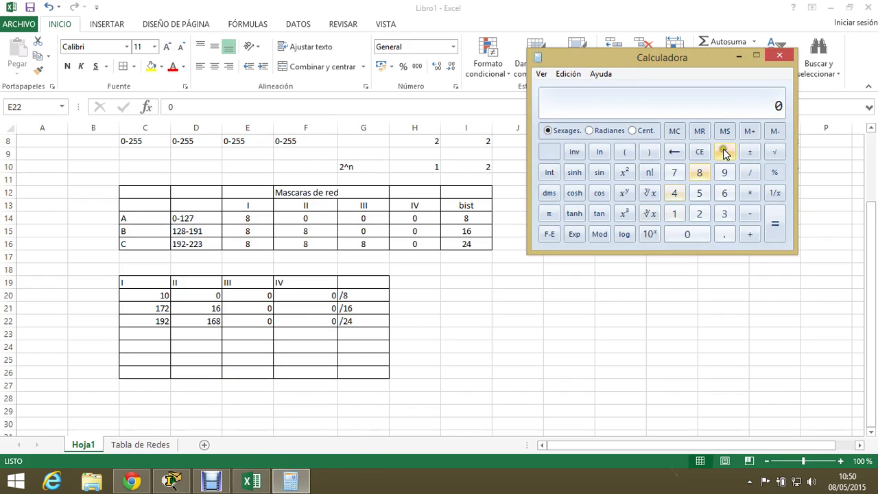
click(701, 214)
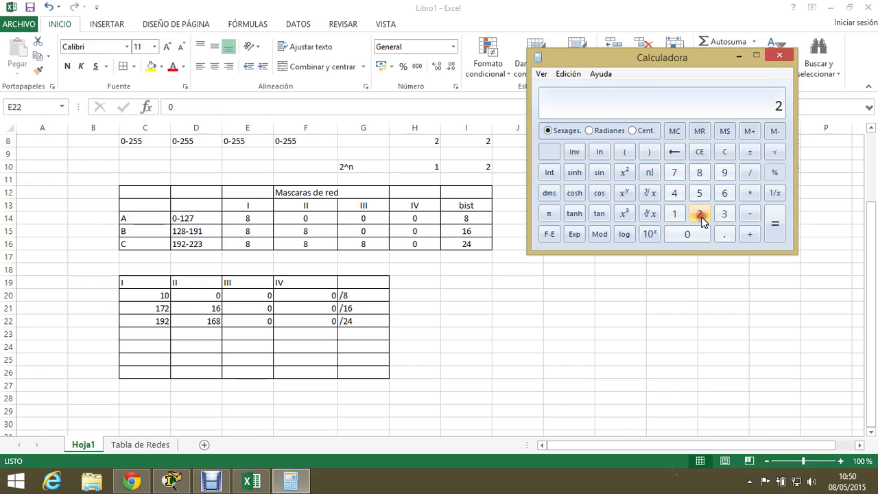
click(625, 195)
click(700, 172)
click(775, 225)
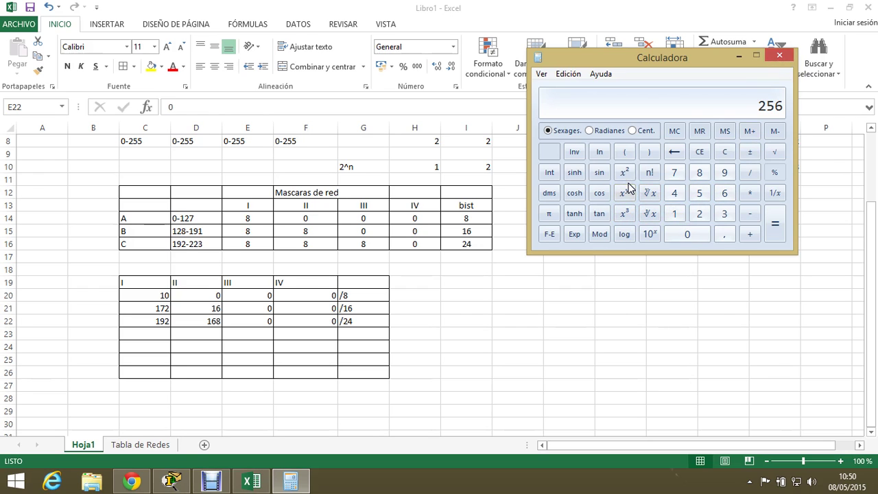
click(780, 57)
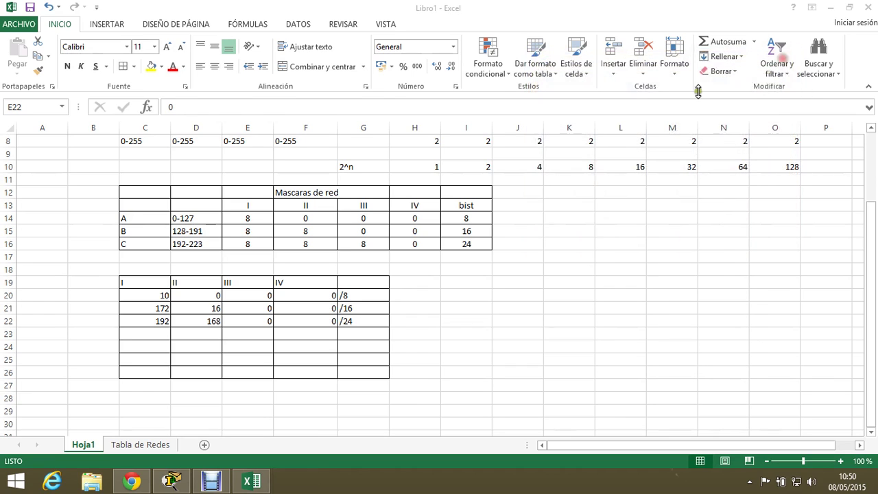
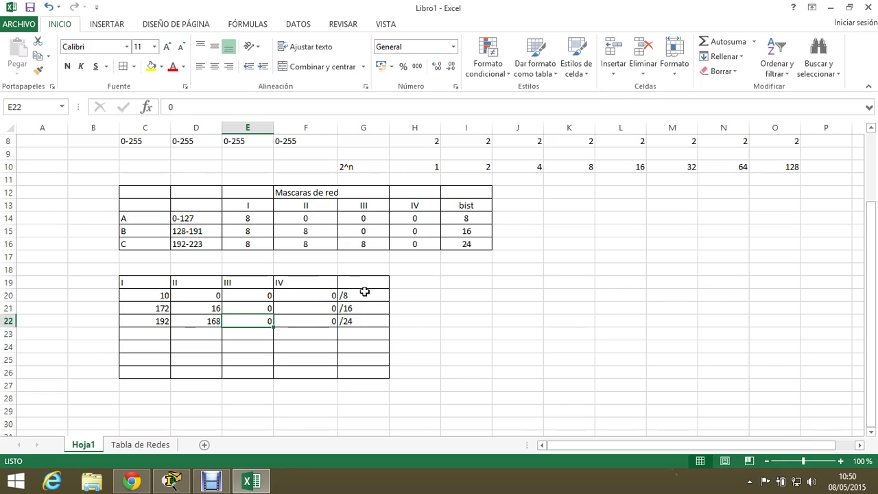
Change the prefix length in G20, beside the 10.0.0.0 address, to /24
drag(364, 291, 157, 314)
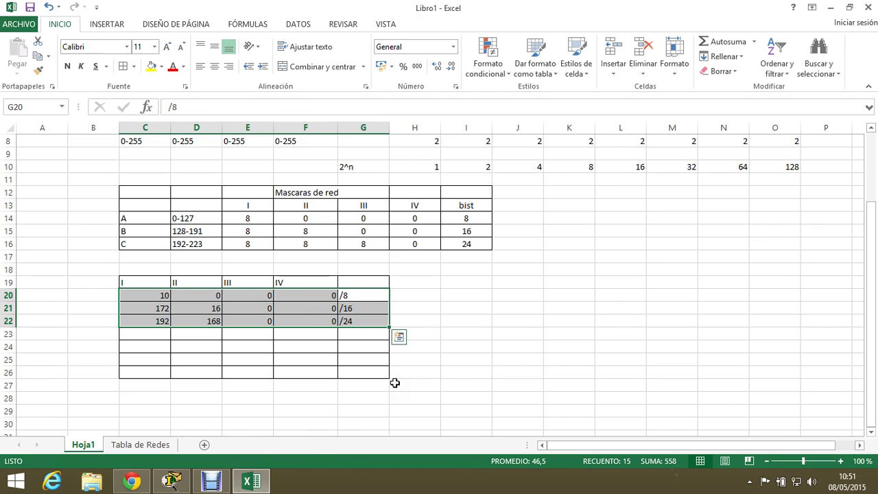
click(376, 297)
double_click(375, 296)
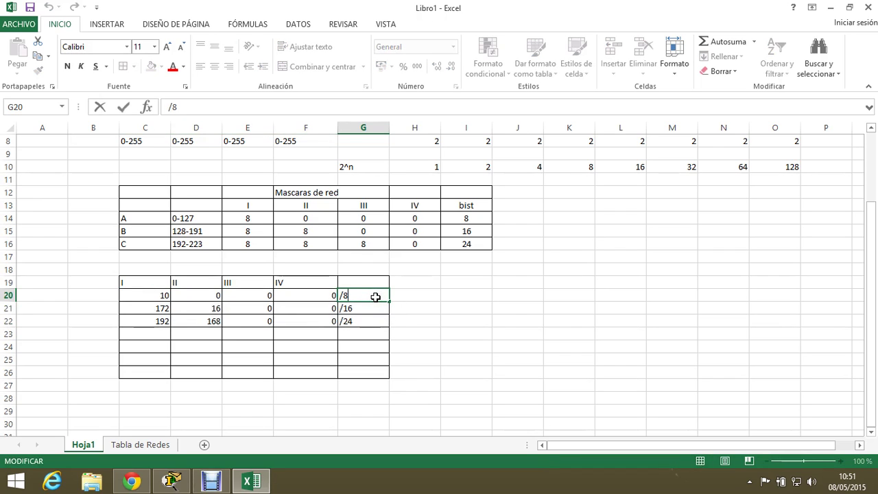
click(343, 295)
drag(343, 295, 348, 295)
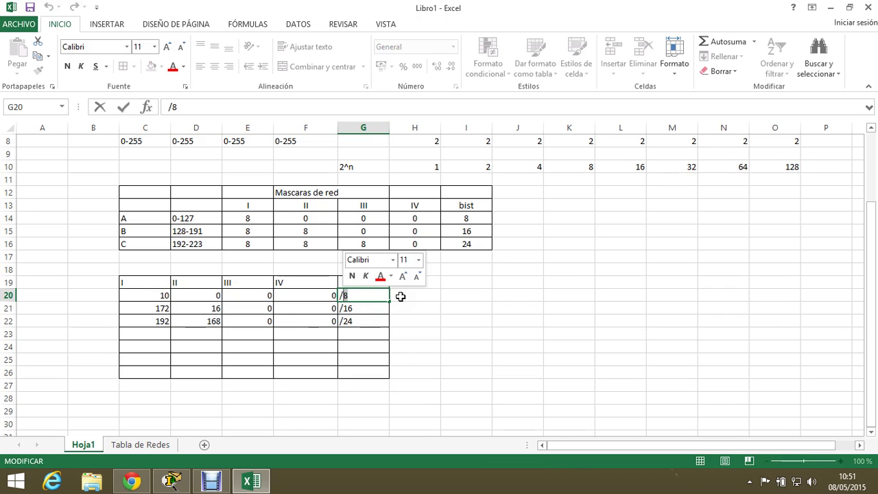
text(24)
click(423, 295)
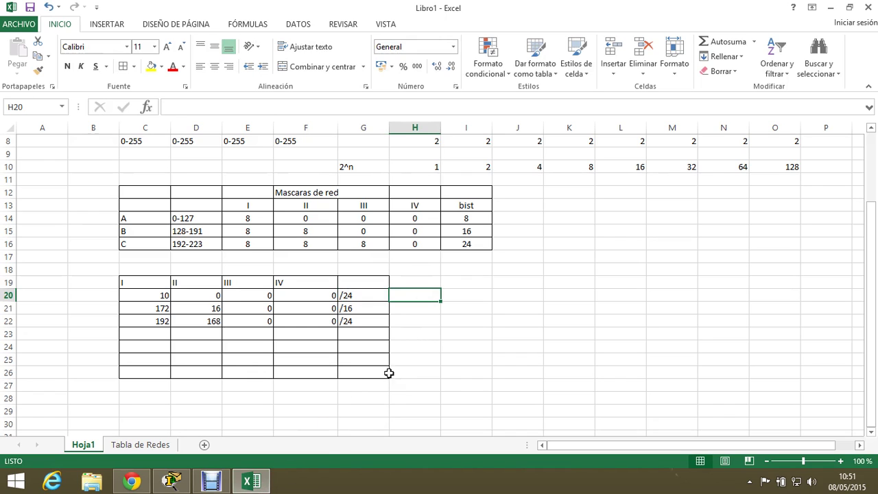
drag(266, 295, 175, 295)
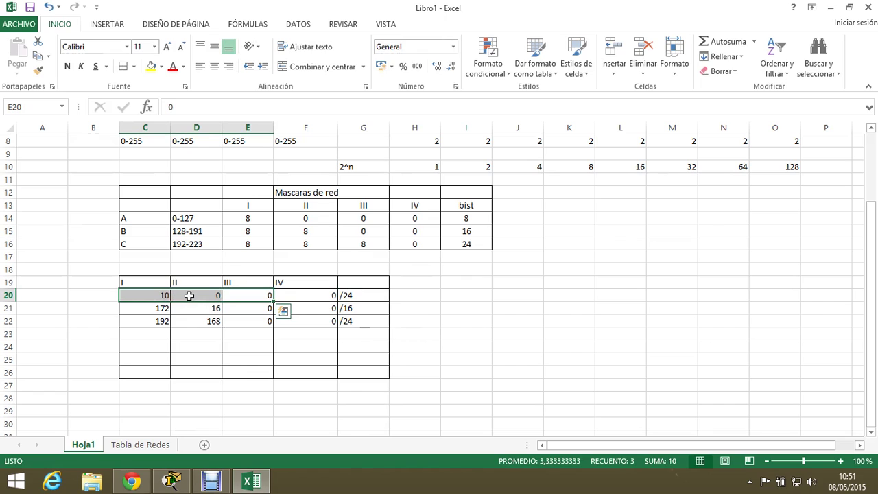
click(304, 296)
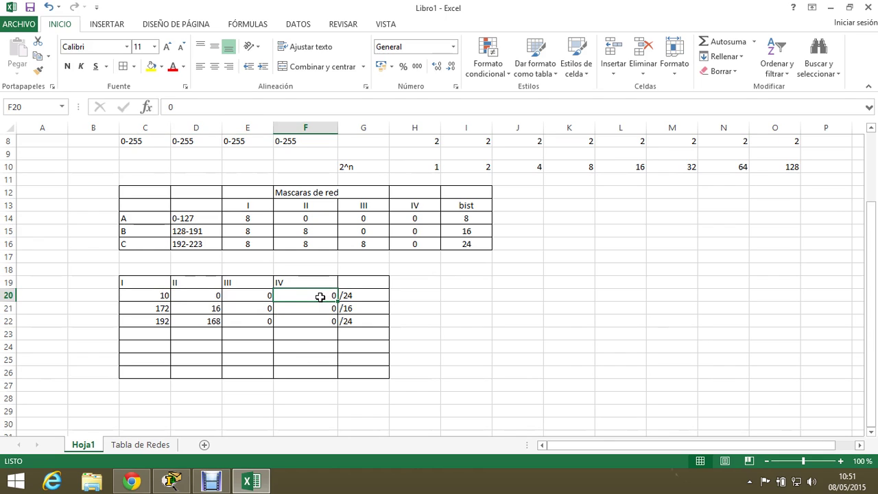
Change the prefix length in G21, beside the 172.16.0.0 address, to /19
double_click(361, 310)
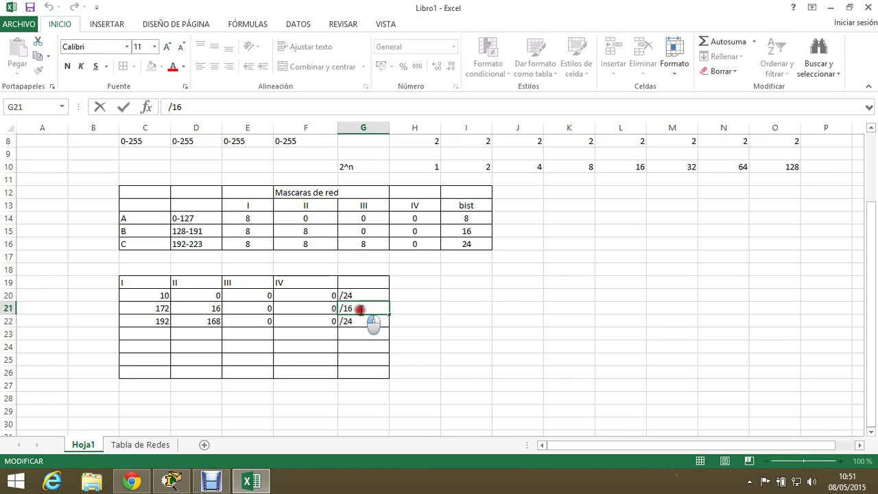
drag(361, 310, 345, 310)
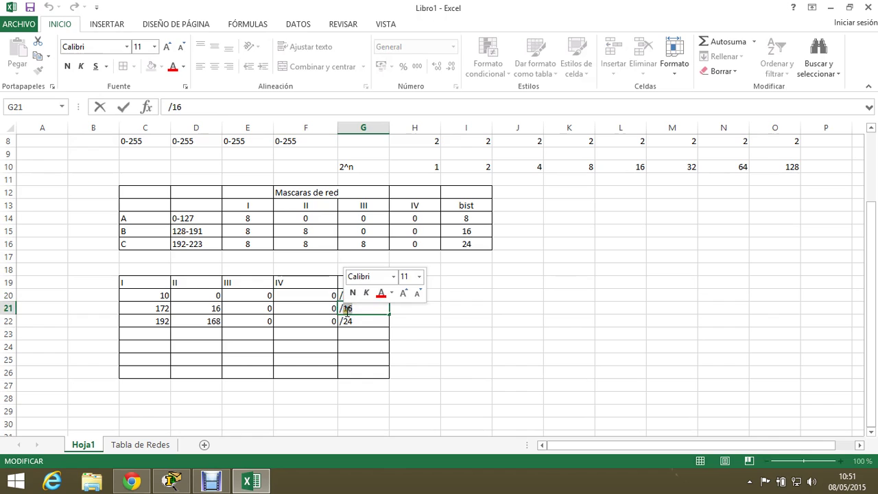
text(19)
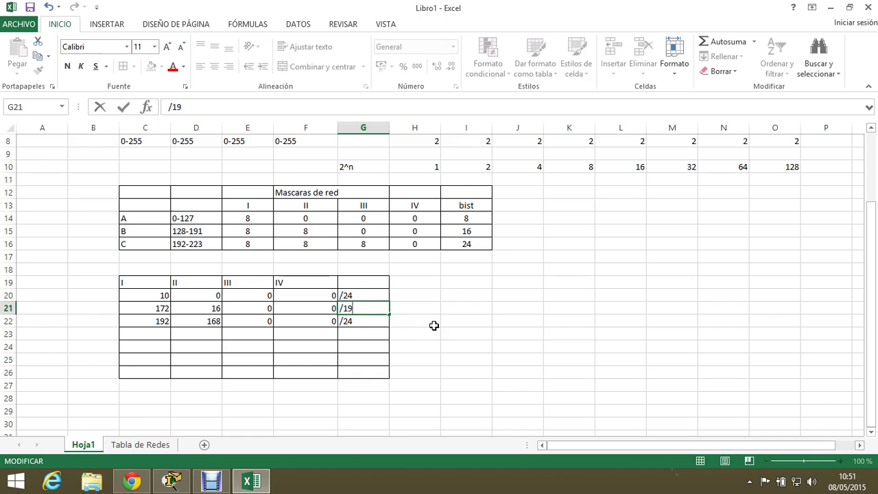
click(433, 325)
Change the prefix length in G22, beside the 192.168.0.0 address, to /28
click(360, 321)
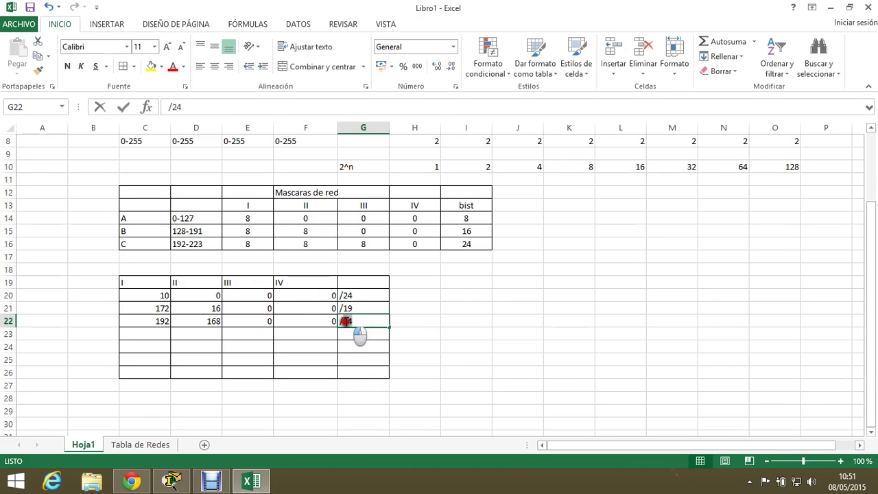
double_click(361, 321)
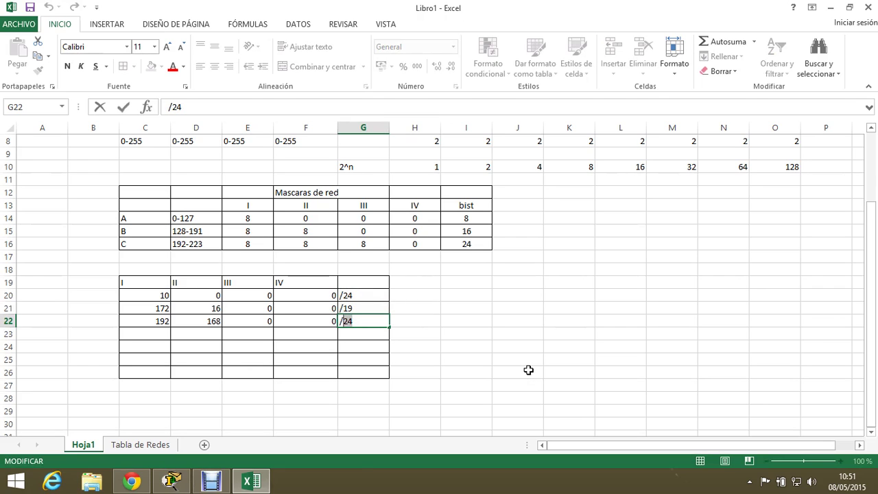
text(28)
click(541, 374)
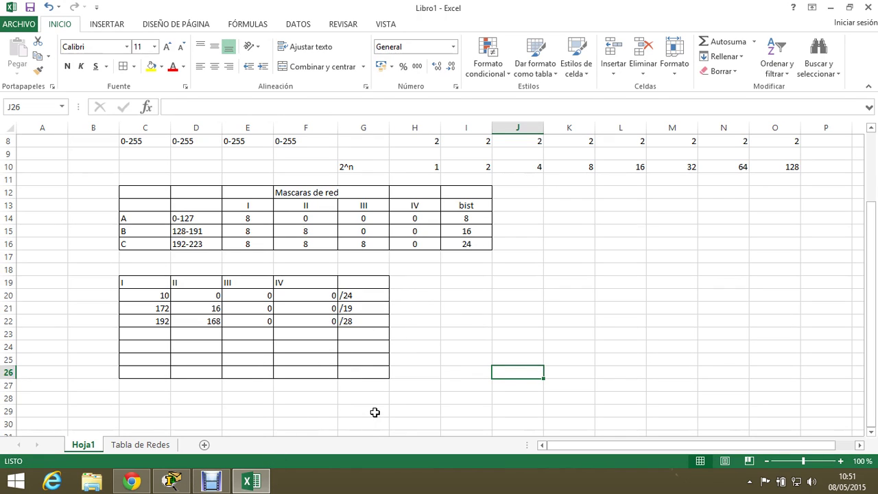
Enter the number of usable hosts, 254, in H20 beside the 10.0.0.0 /24 network
scroll(555, 297, up, 1)
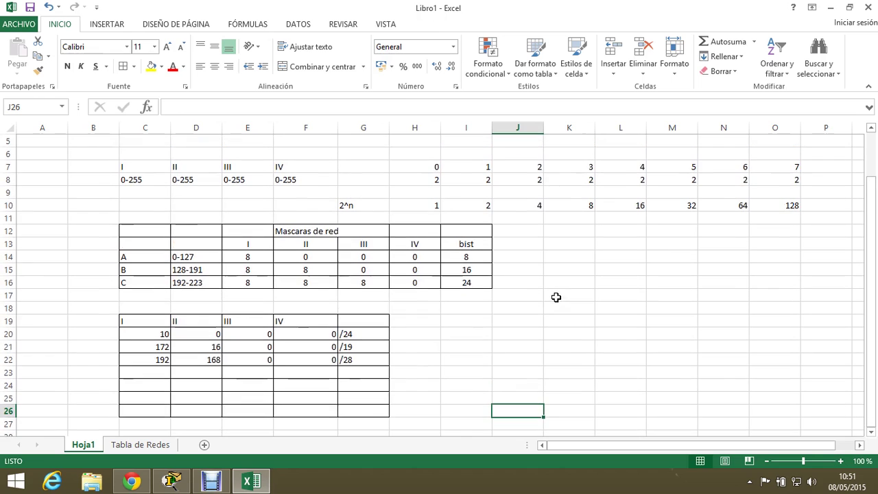
click(415, 333)
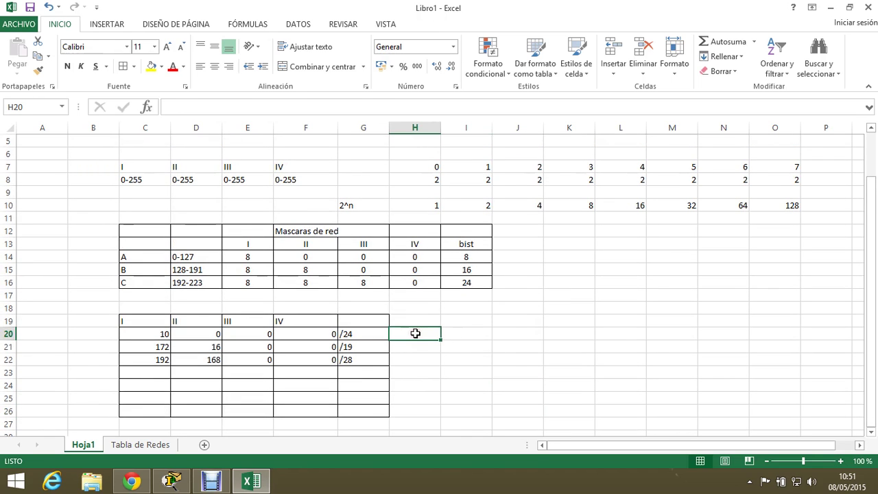
click(321, 333)
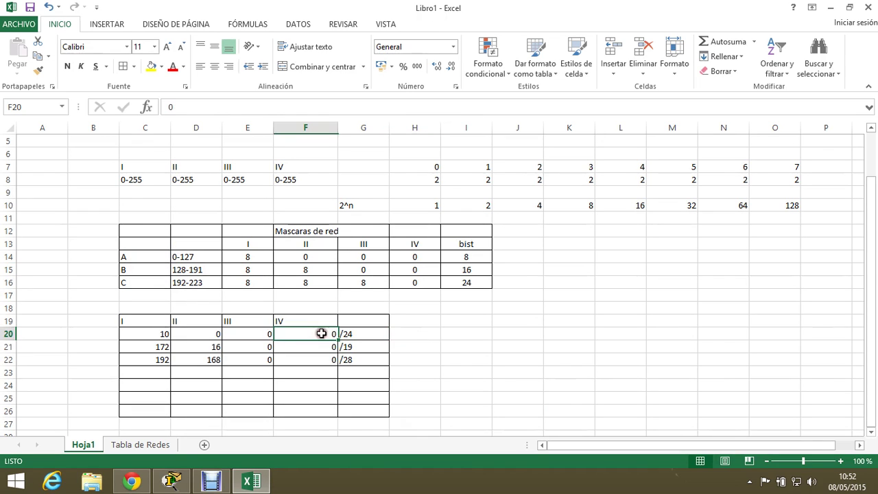
click(407, 334)
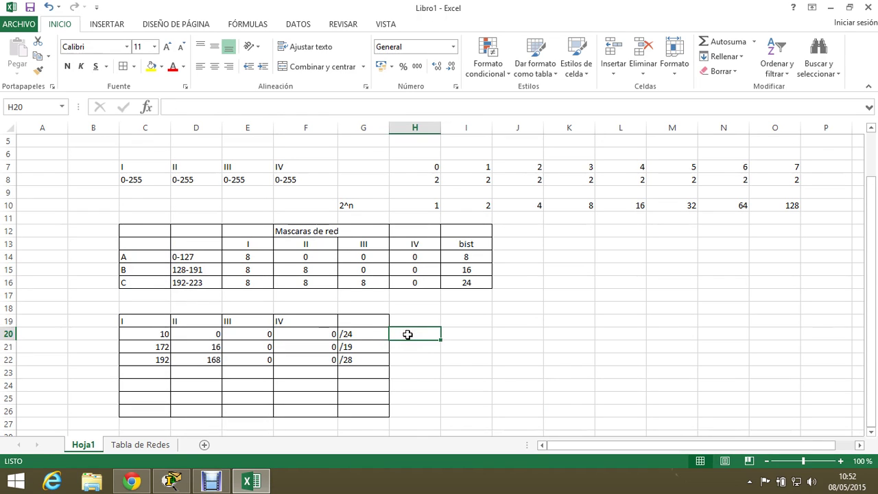
text(254)
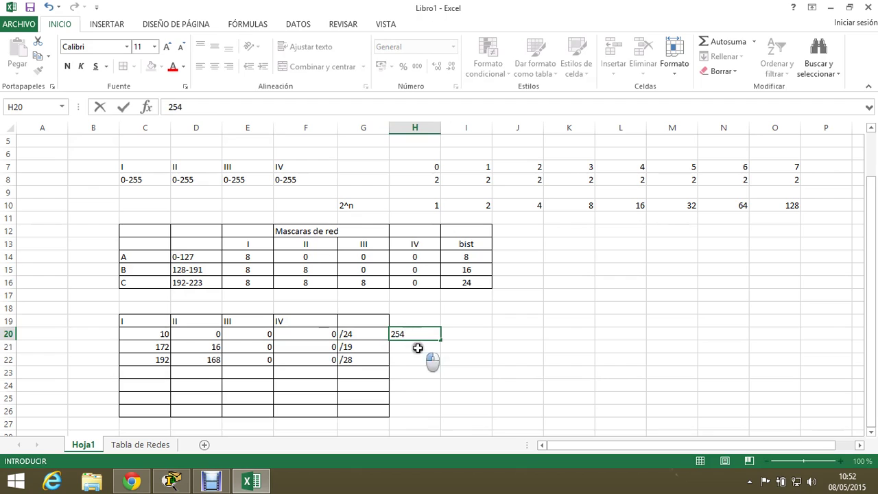
key(Return)
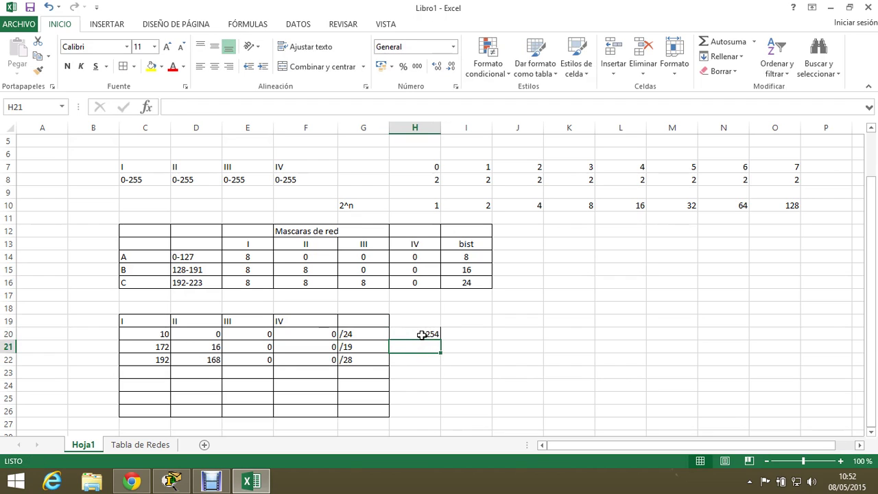
click(421, 334)
click(577, 309)
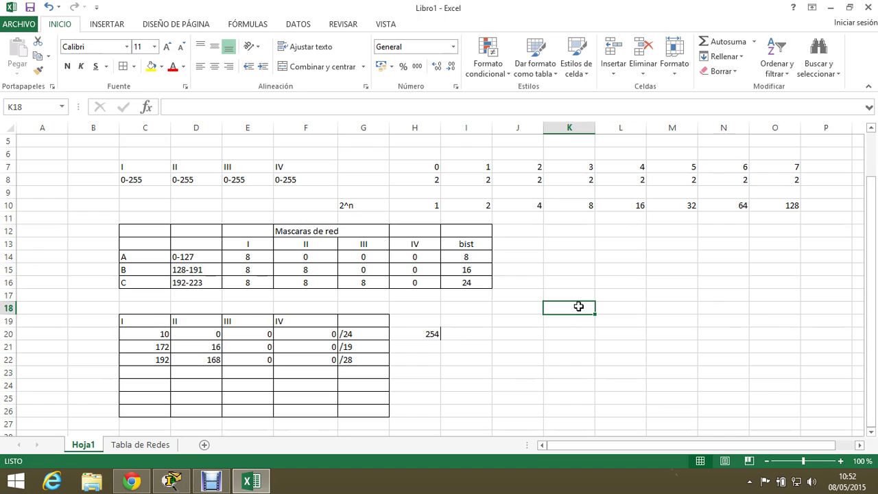
Enter the usable-host formula as the text 2^n-2 in K18, above and beside the example networks table
scroll(603, 313, up, 1)
scroll(613, 345, down, 1)
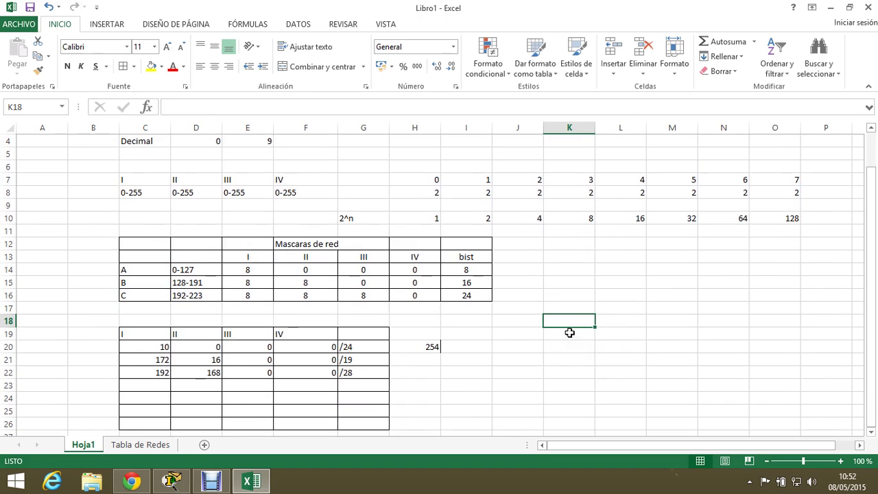
double_click(567, 325)
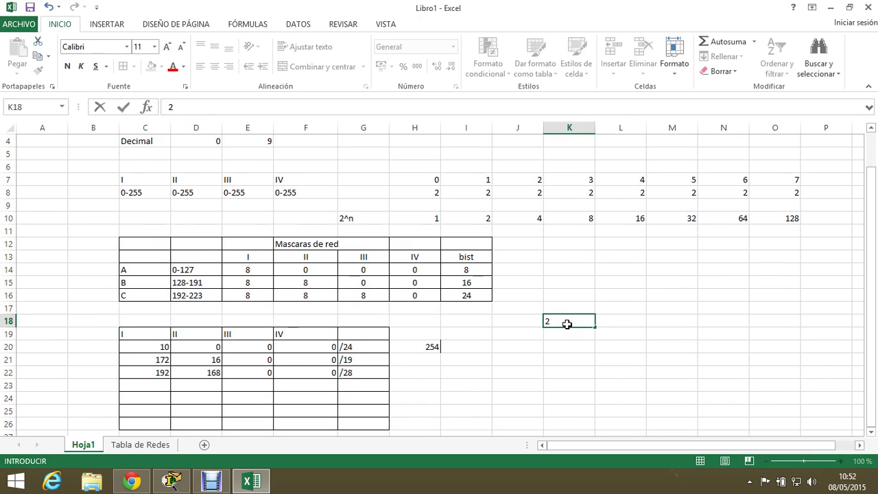
text(2)
double_click(574, 218)
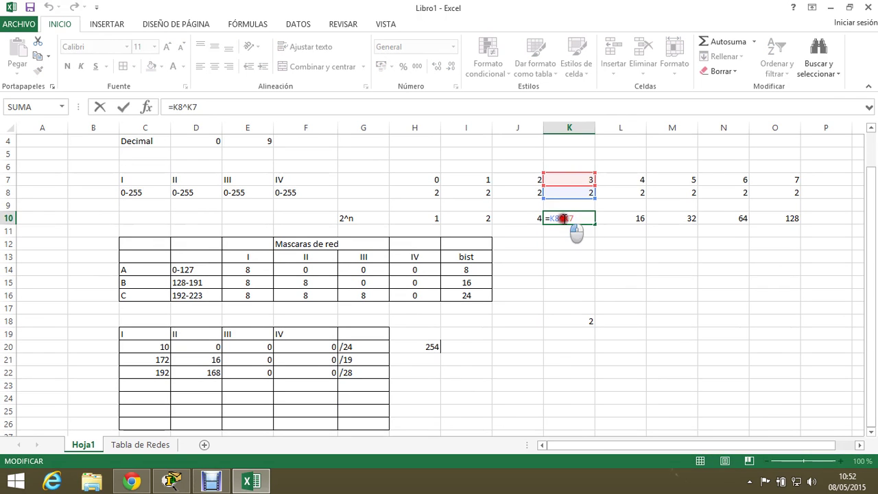
click(567, 220)
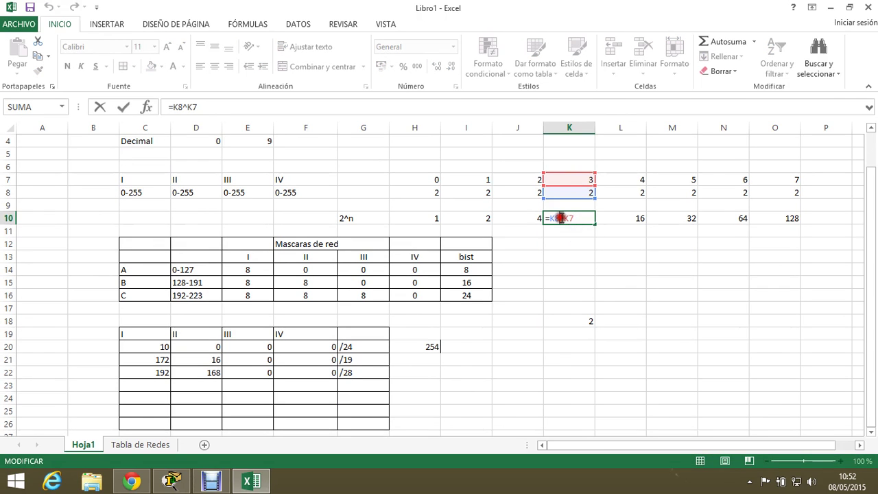
click(588, 321)
double_click(588, 321)
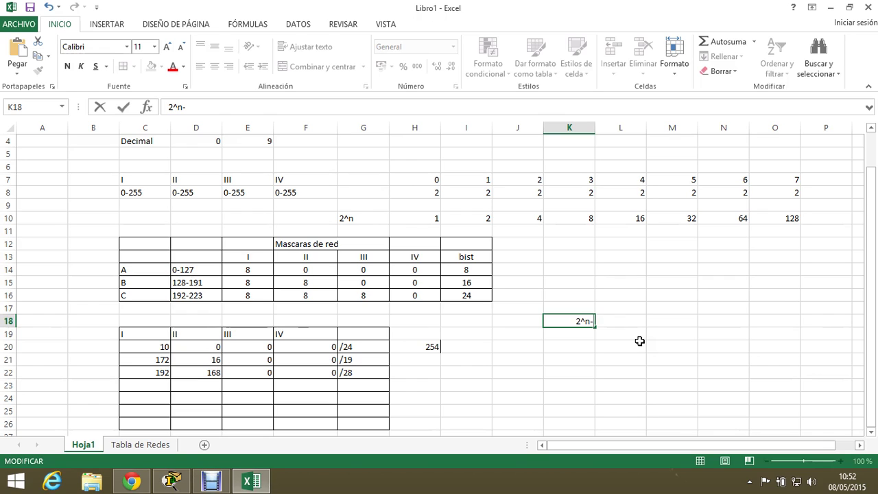
text(2)
key(Return)
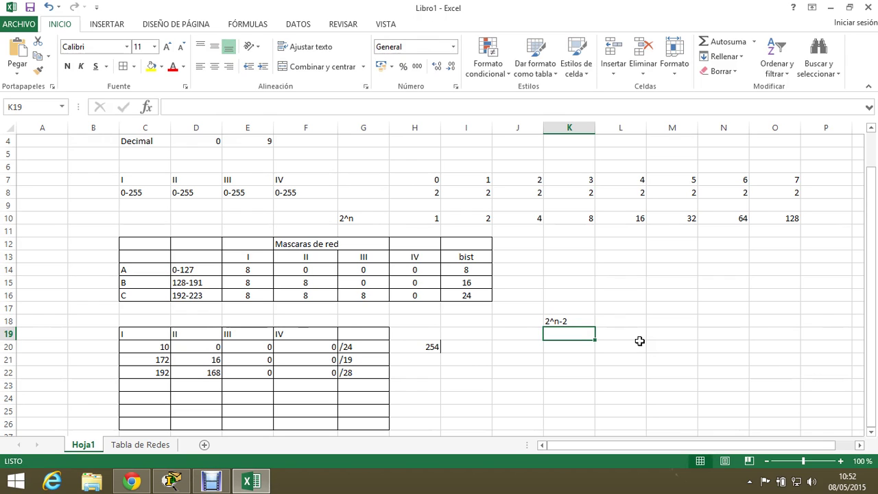
click(587, 320)
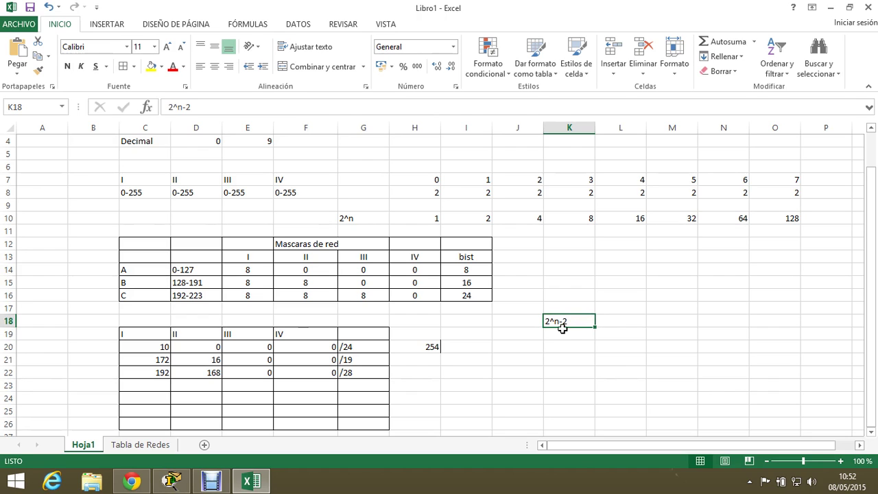
Open the Windows Calculator and subtract the 172.16.0.0 network's prefix length from the total address bits: 32 - 19
click(432, 362)
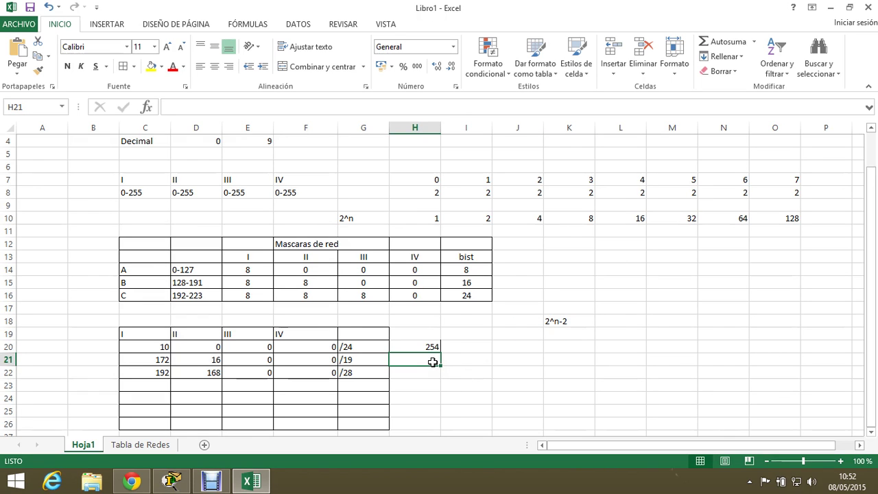
key(super+r)
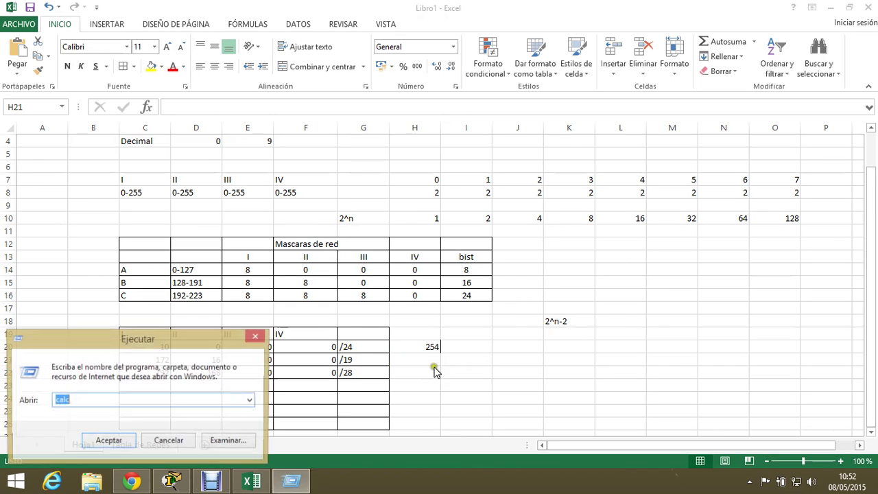
text(calc)
click(118, 443)
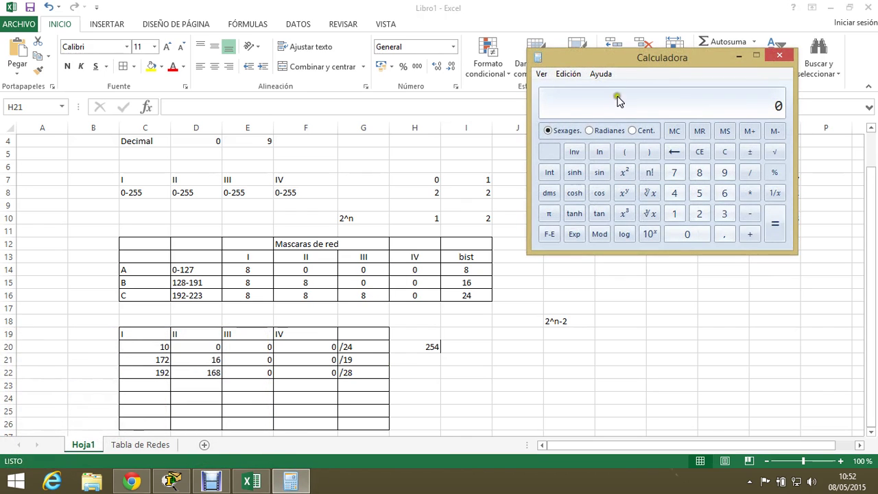
drag(648, 42, 673, 159)
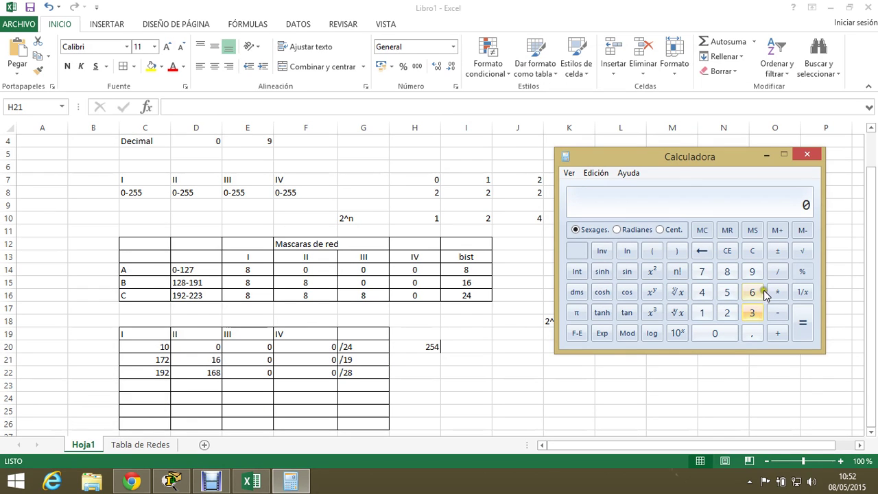
text(32)
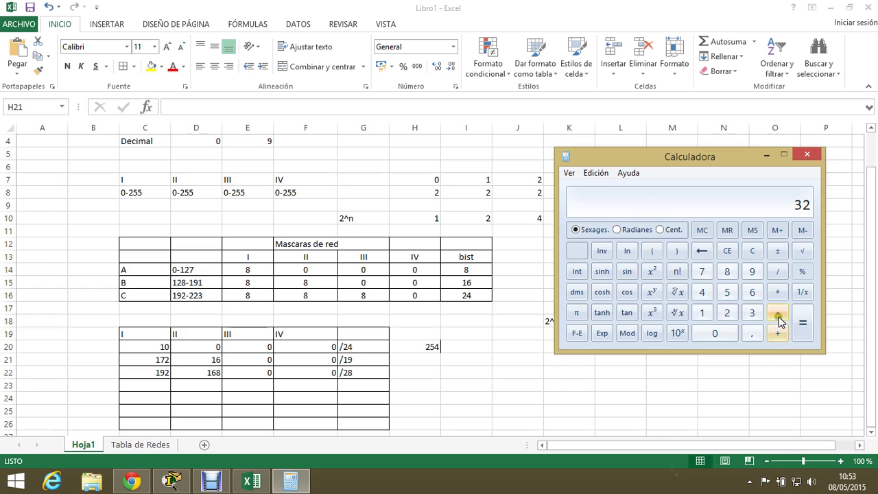
click(777, 317)
click(702, 312)
click(752, 271)
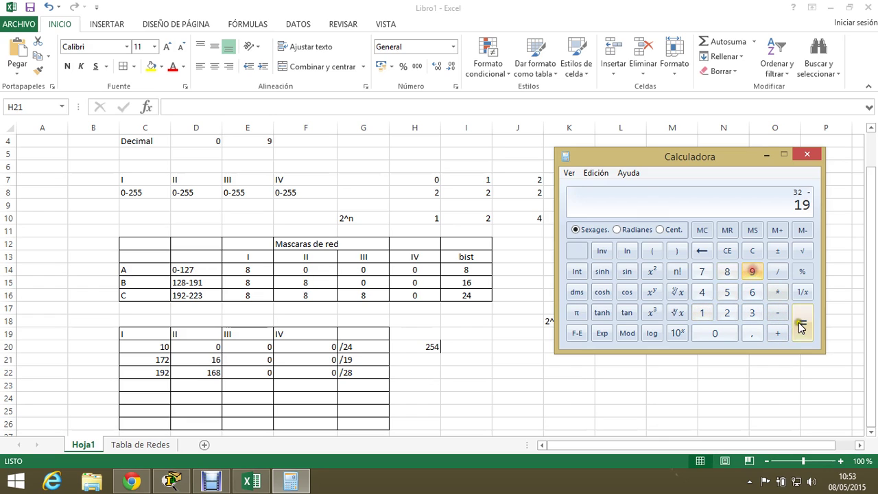
click(802, 324)
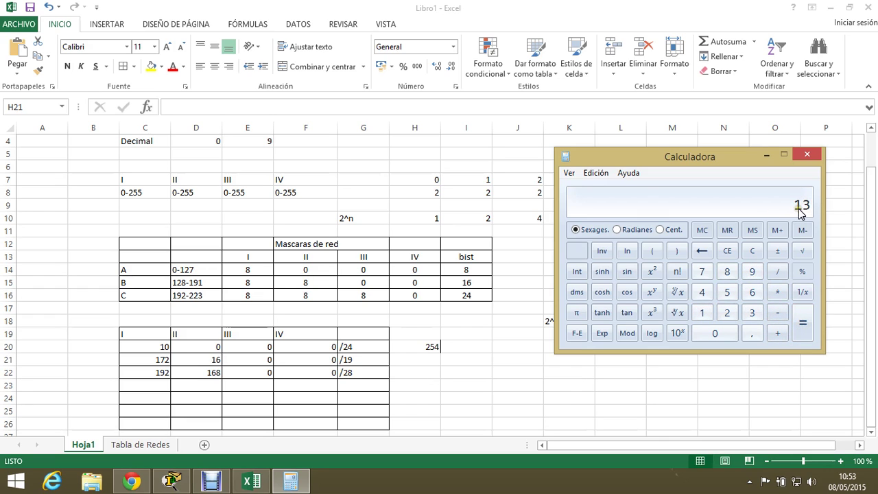
Clear the calculator and compute 2 raised to the power of 13
click(752, 253)
click(727, 315)
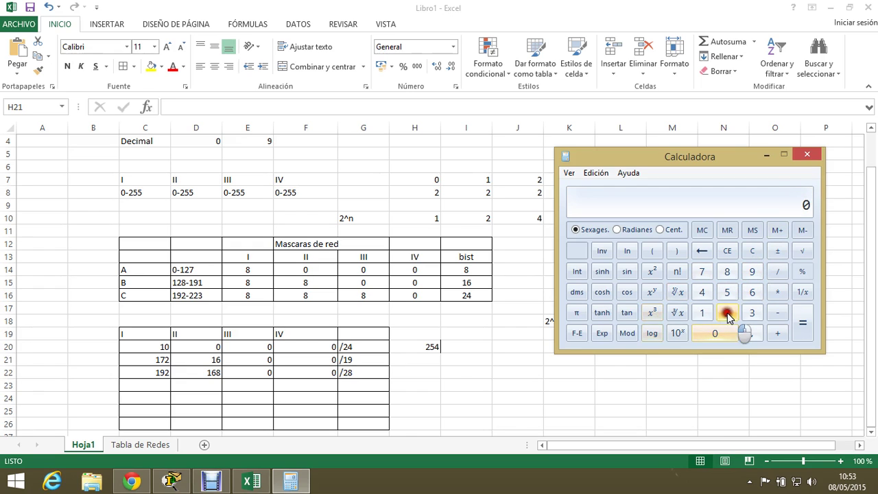
click(652, 292)
click(702, 312)
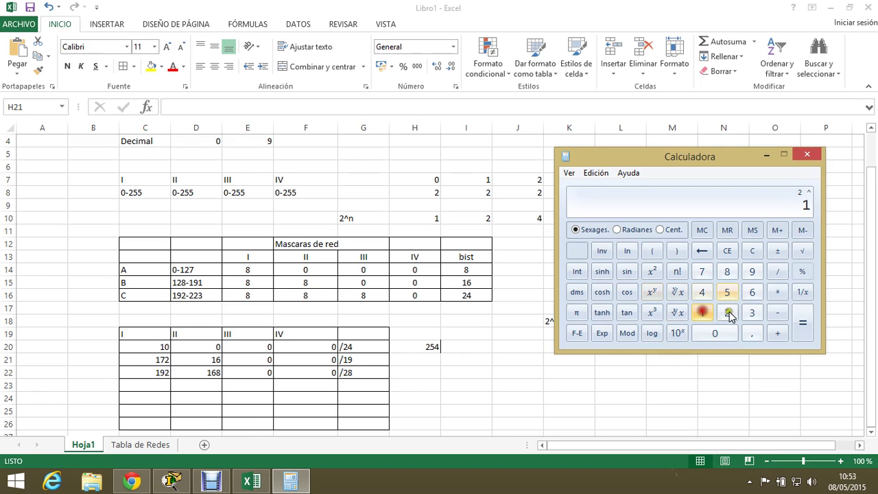
click(753, 314)
click(803, 322)
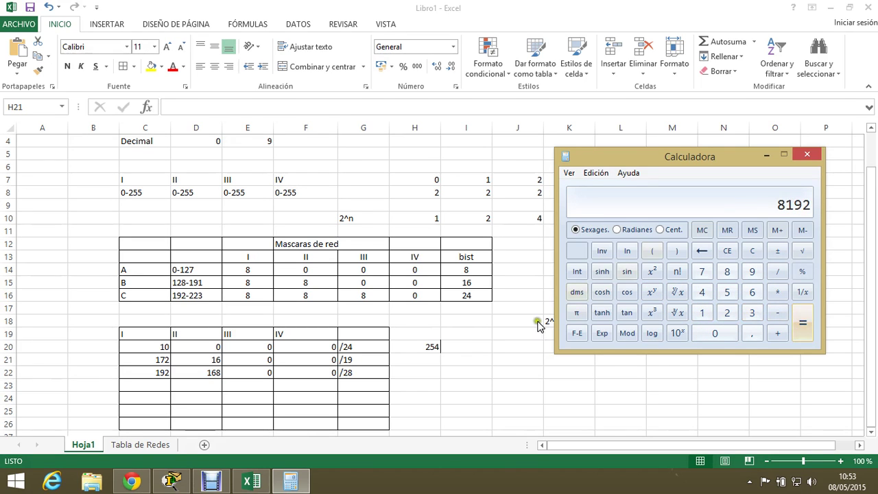
Return to the workbook and enter 8190 usable hosts in H21, beside the 172.16.0.0 /19 network
click(428, 360)
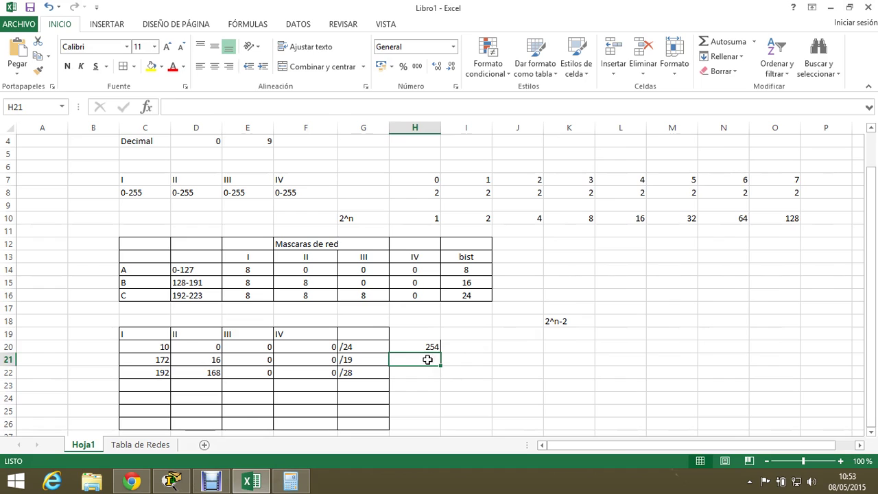
click(291, 481)
click(290, 480)
click(291, 480)
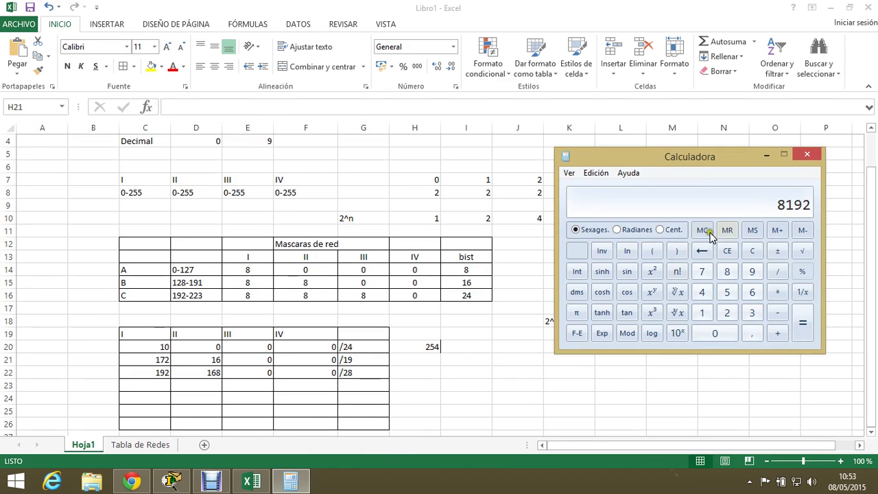
click(412, 363)
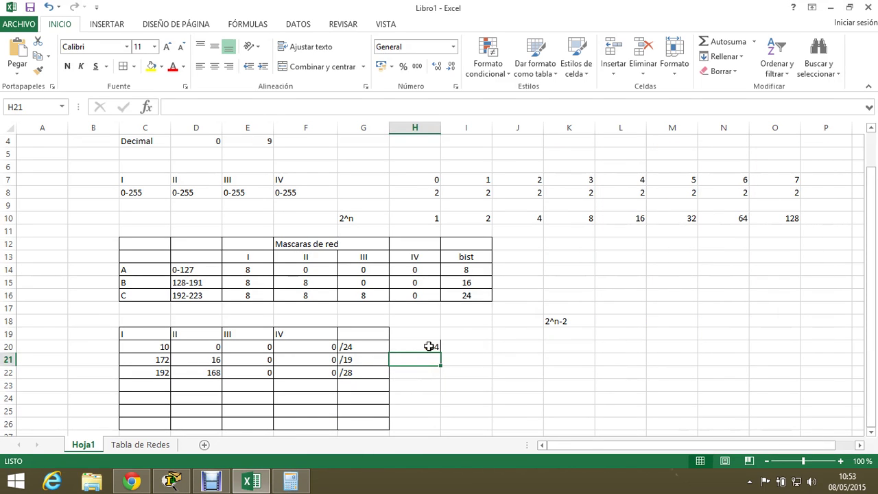
text(8190)
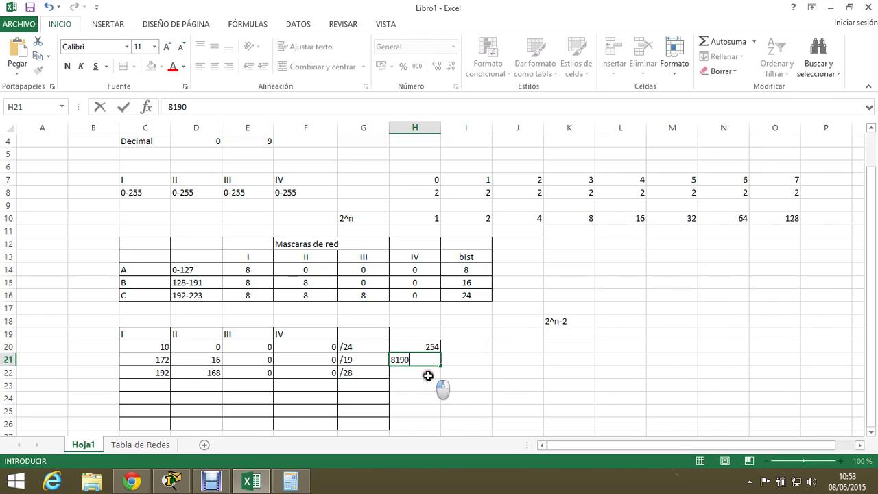
click(427, 373)
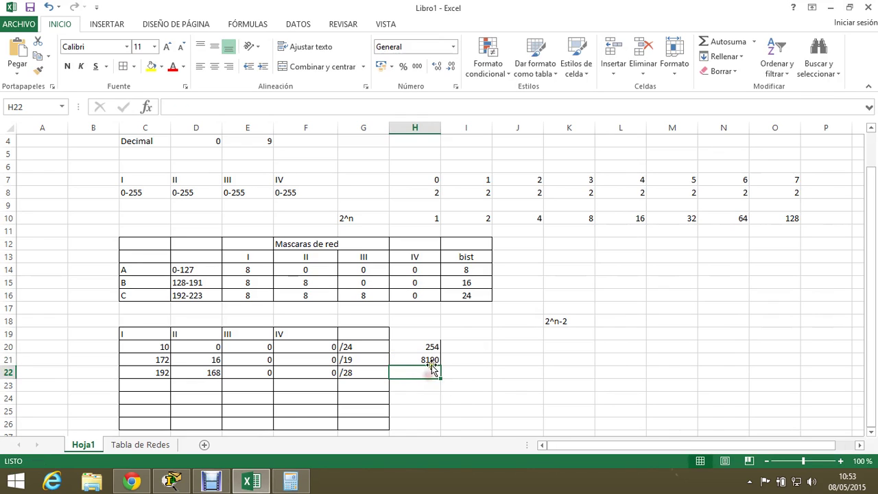
click(428, 359)
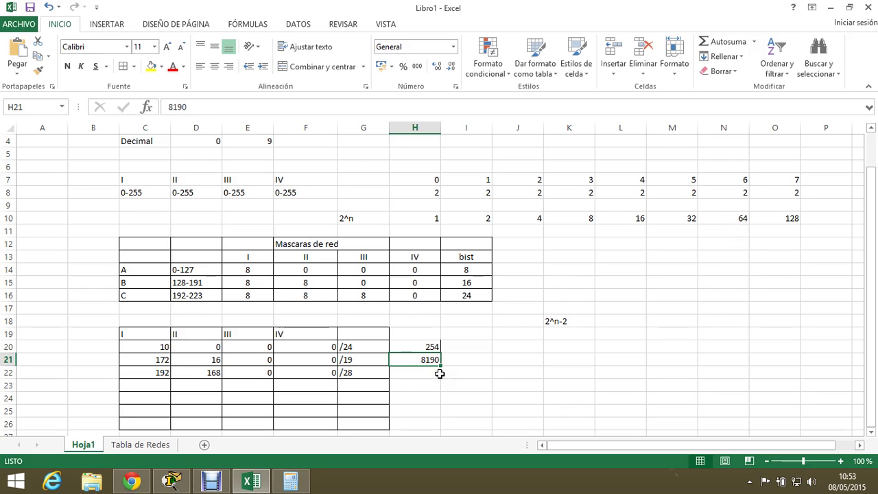
click(434, 373)
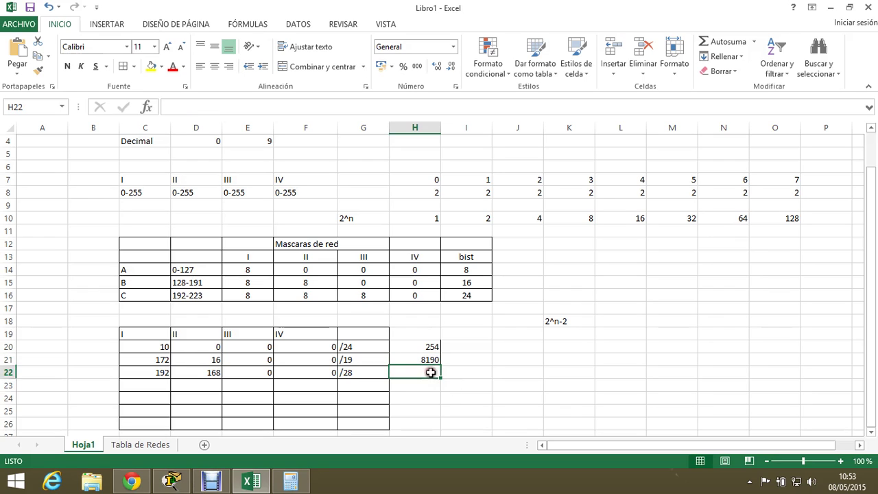
Clear the previous result in the Calculator and switch back to the workbook
click(291, 484)
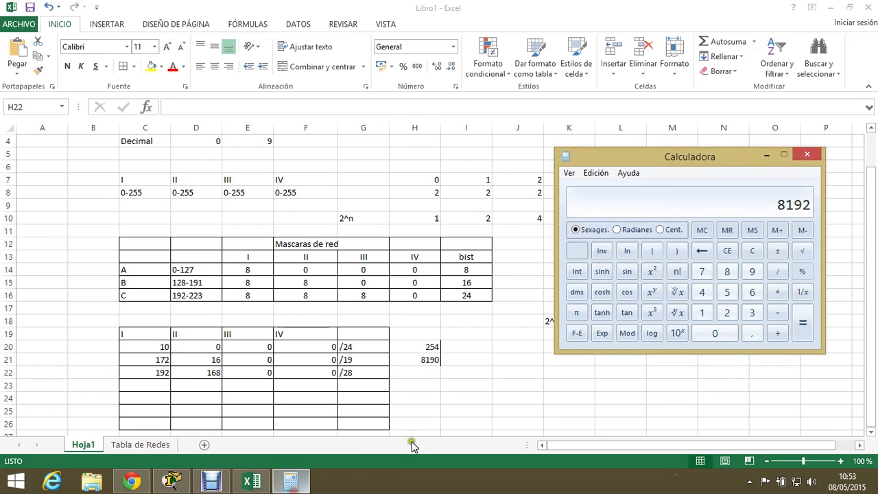
key(Escape)
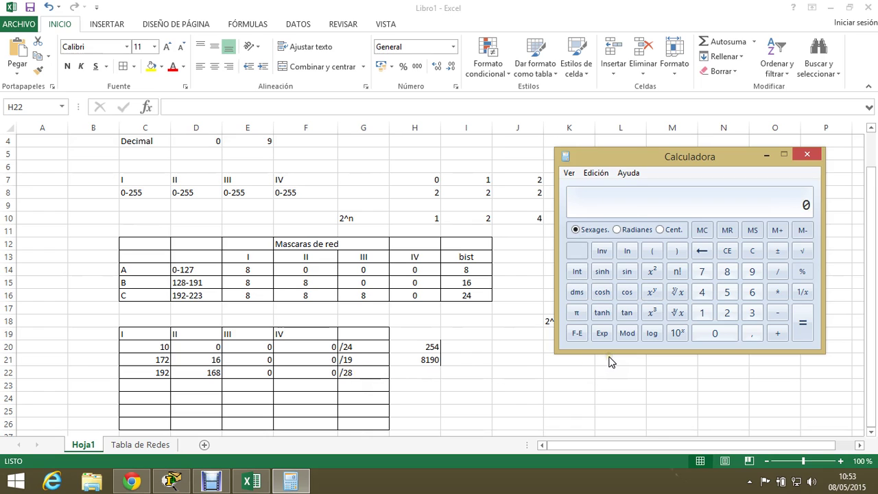
key(alt+Tab)
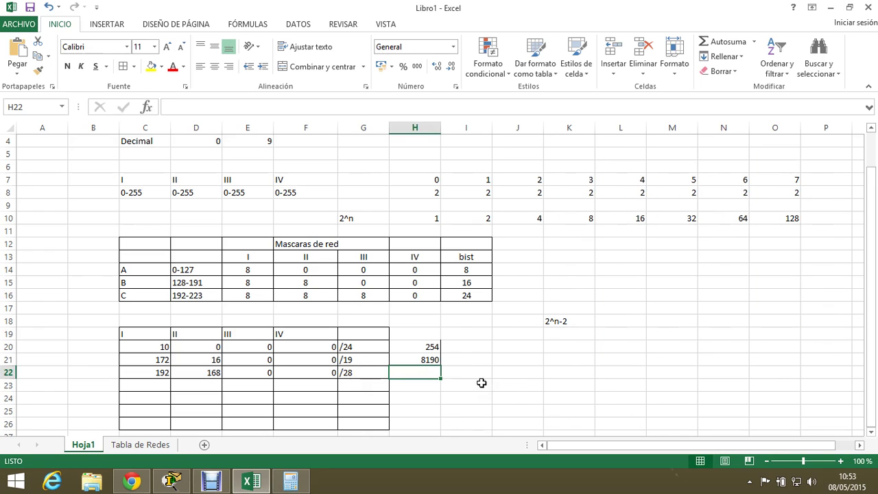
click(482, 382)
click(525, 389)
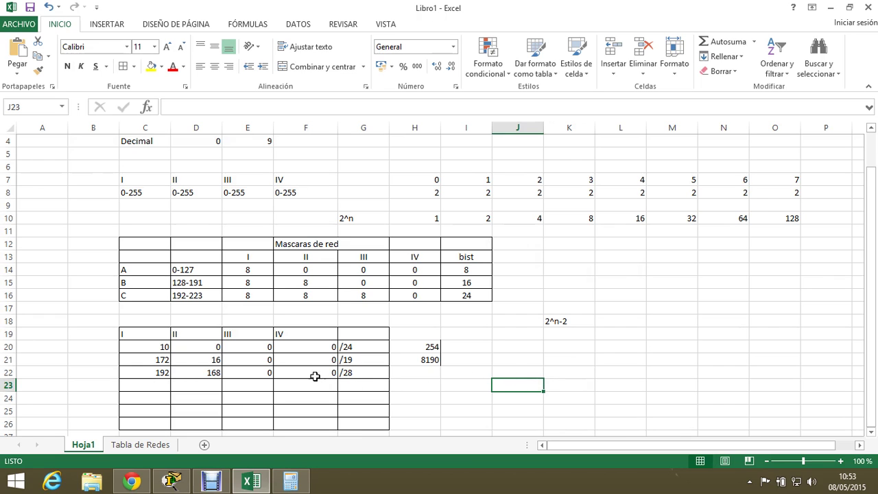
Clear the octet IV value of the class C mask in H16 and re-enter 0
click(295, 373)
drag(337, 379, 255, 384)
drag(260, 295, 358, 295)
double_click(405, 295)
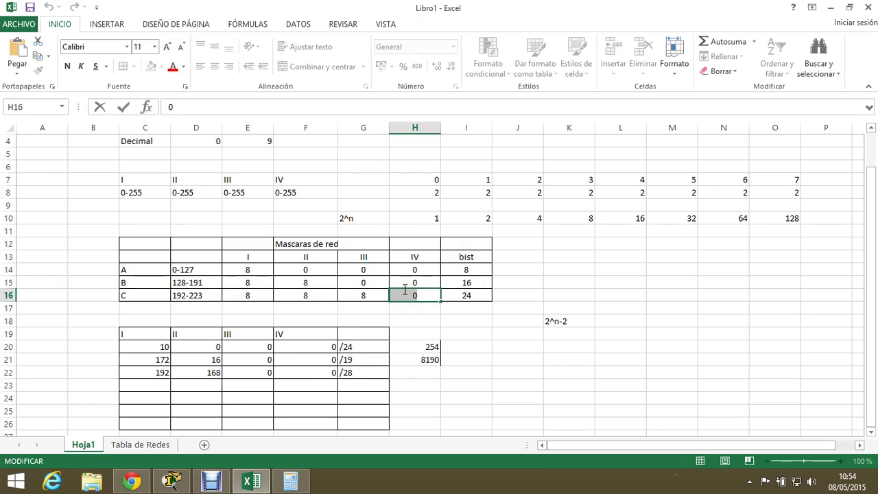
text(II)
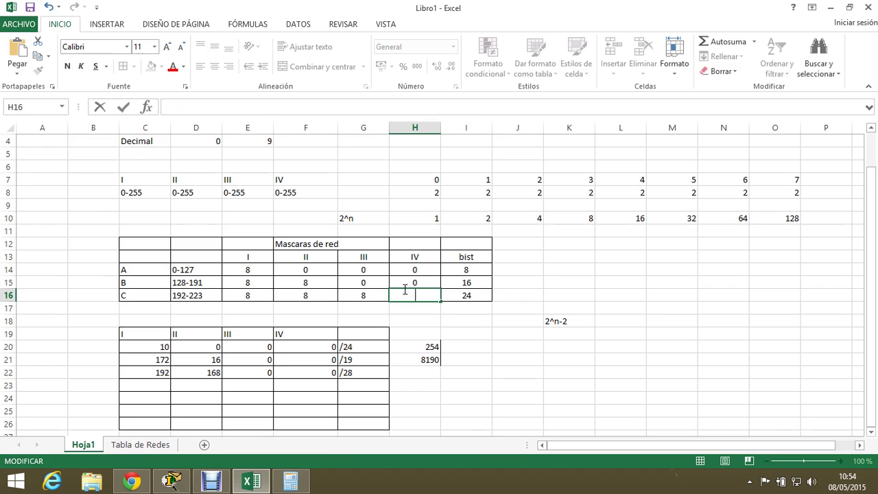
text(0)
scroll(557, 242, up, 1)
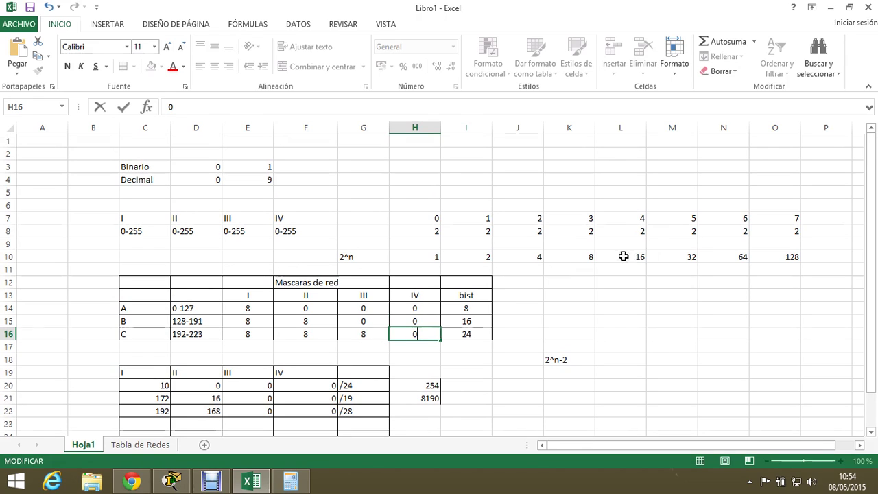
Try to paste the powers of two from H10:O10 as a transposed column starting at C30, using Paste Special
click(792, 256)
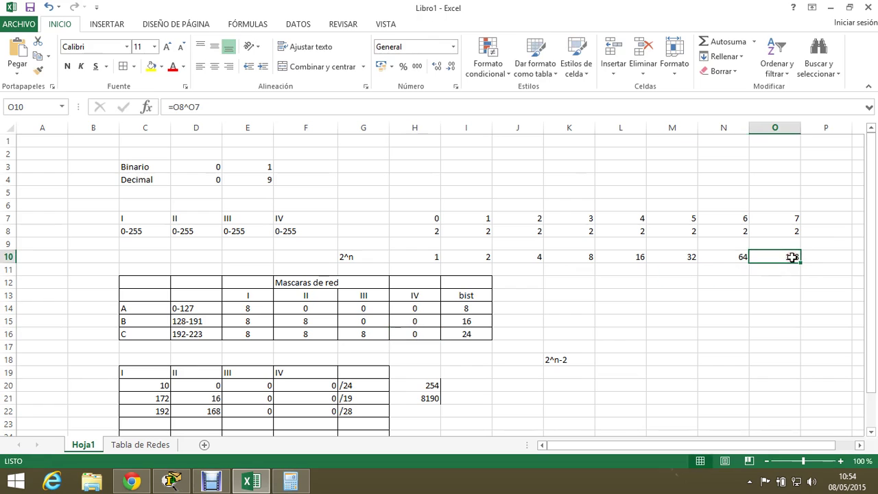
drag(796, 257, 435, 251)
click(723, 308)
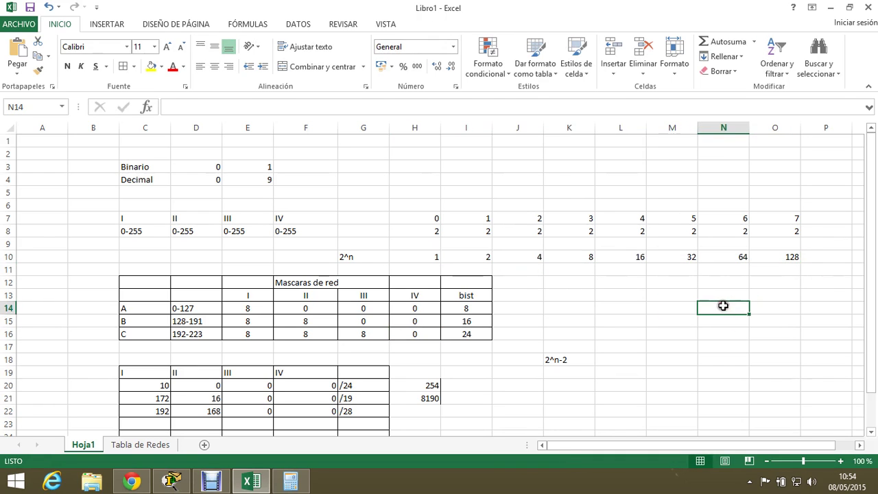
drag(791, 257, 439, 252)
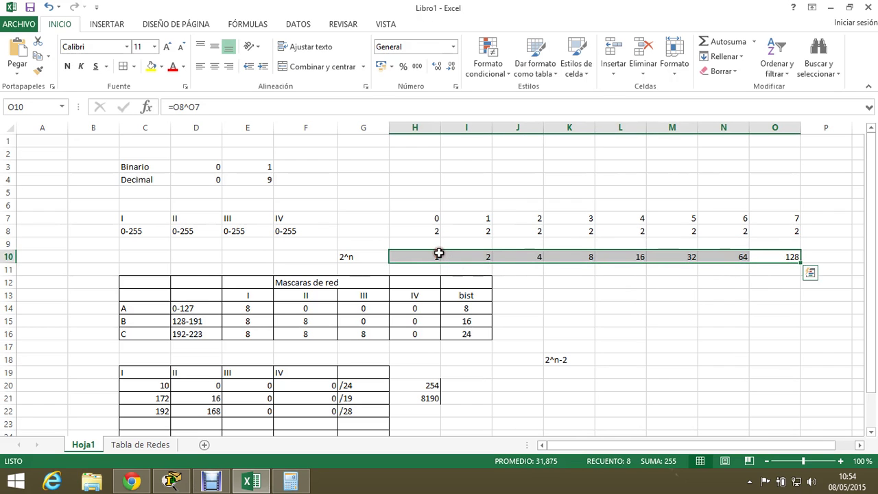
key(ctrl+c)
scroll(572, 288, down, 6)
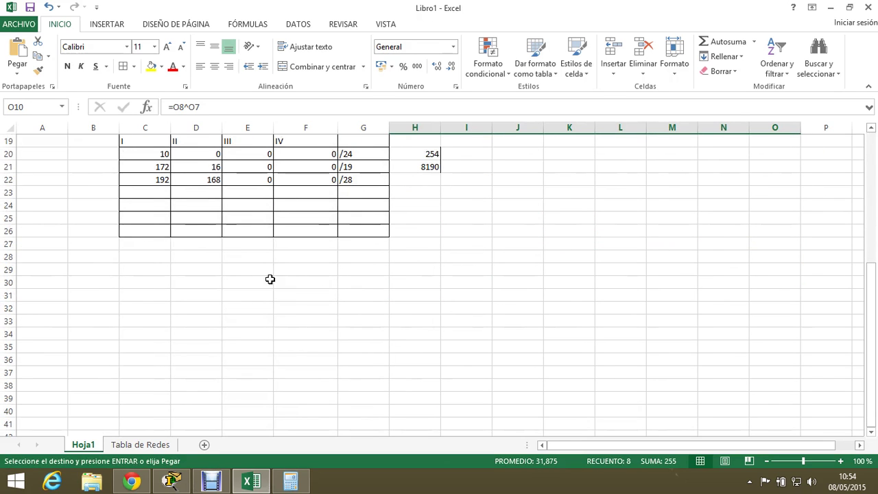
click(134, 285)
right_click(134, 286)
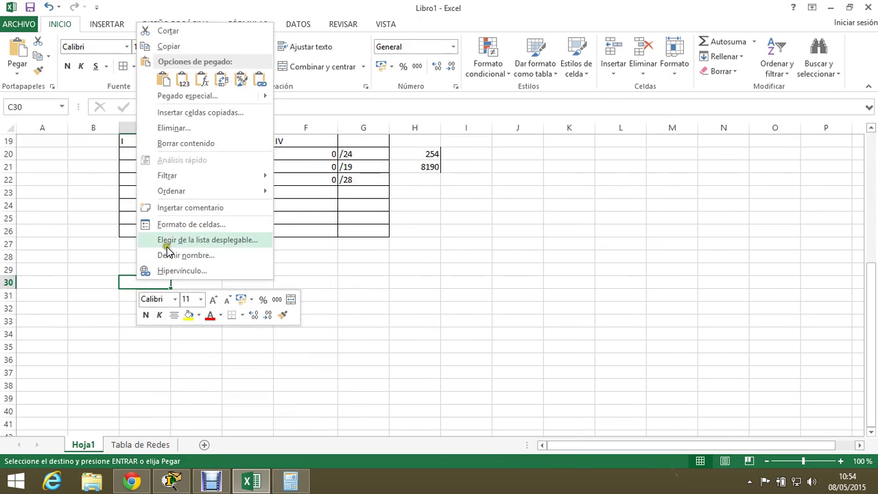
mouse_move(265, 96)
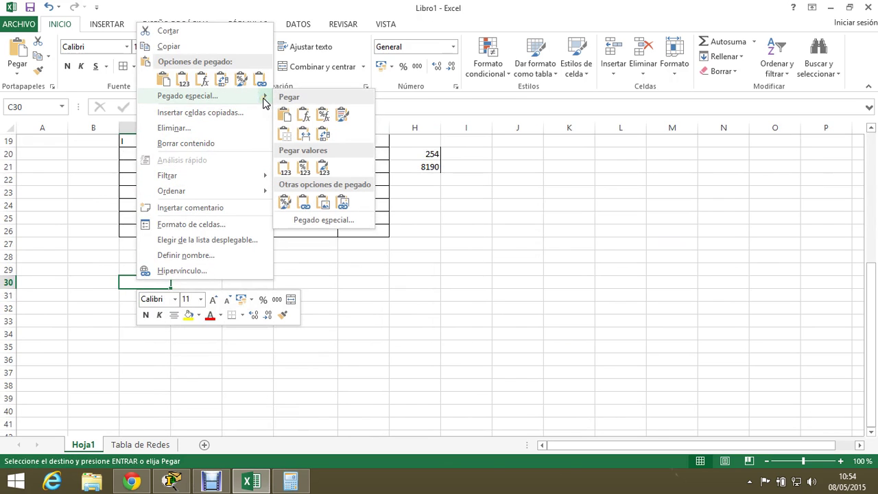
click(333, 220)
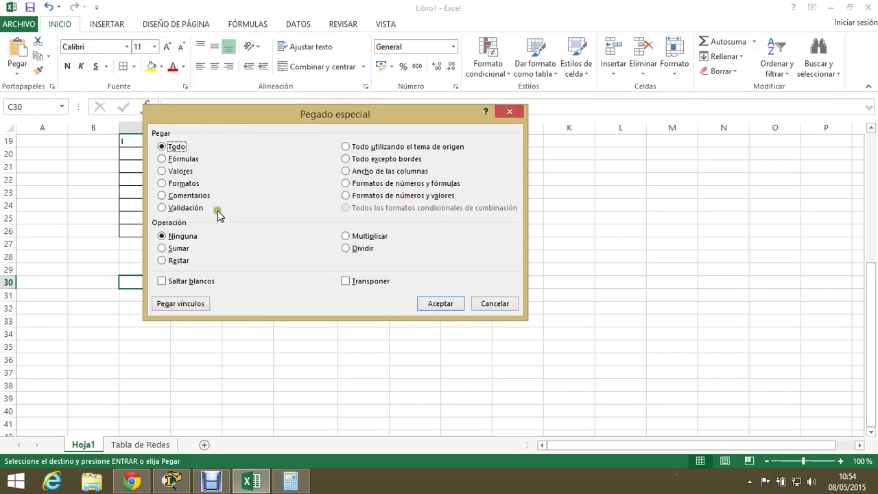
click(364, 282)
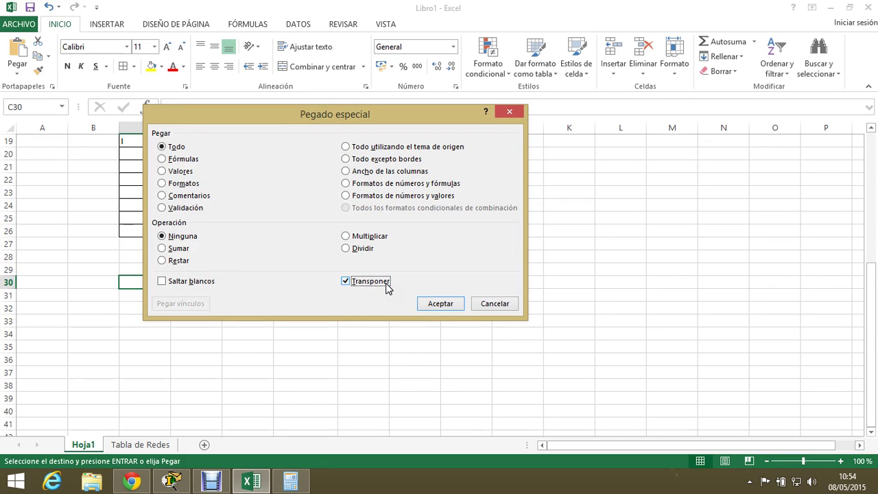
click(436, 307)
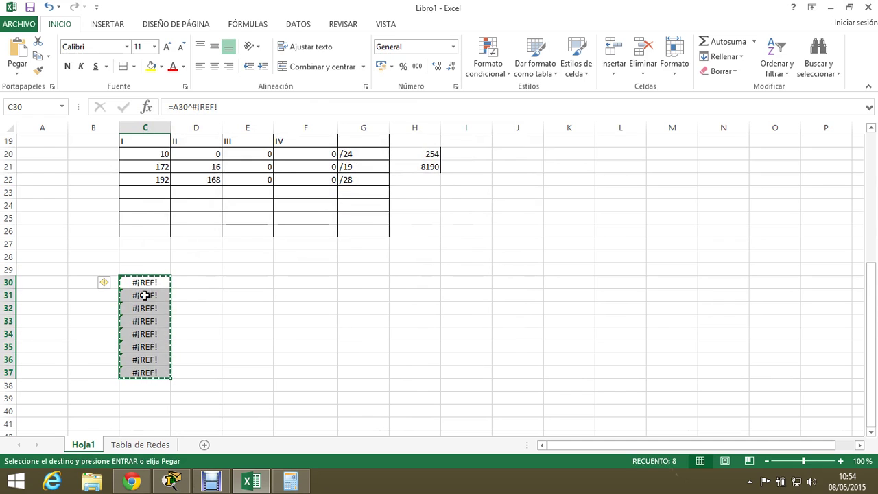
Undo the transposed paste, try a regular paste at C30, and undo that as well
key(ctrl+z)
key(ctrl+v)
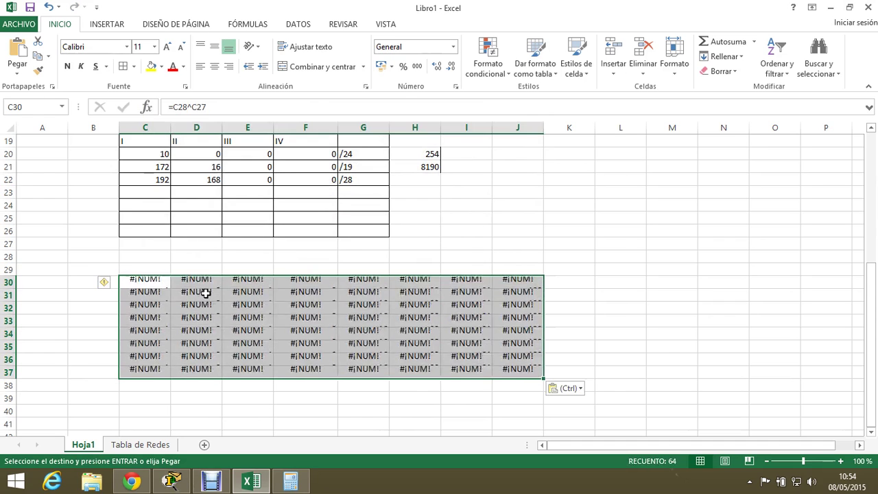
key(ctrl+z)
Try to copy the single power of two in L10 and paste it as a value into C30
scroll(651, 239, up, 4)
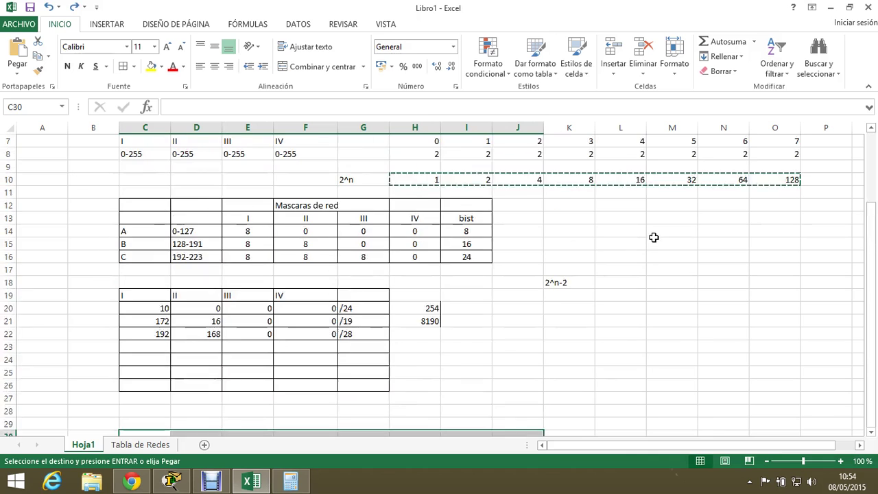
right_click(596, 181)
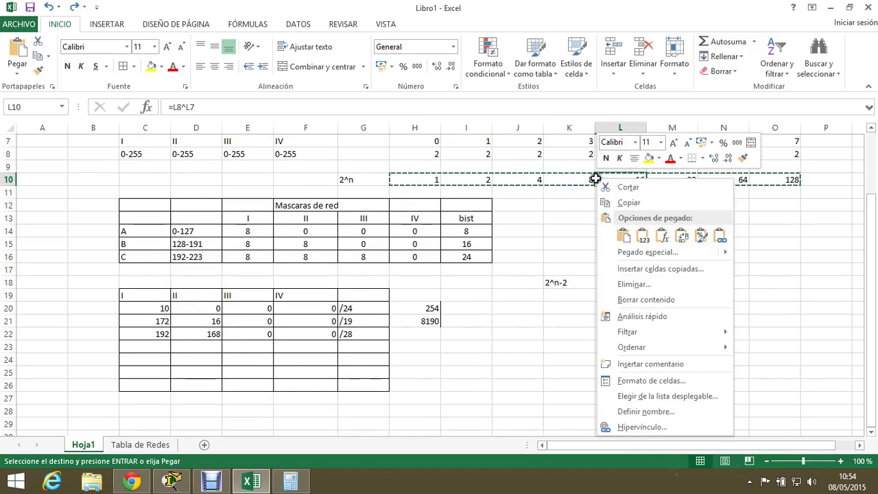
click(633, 200)
scroll(196, 322, down, 3)
click(153, 322)
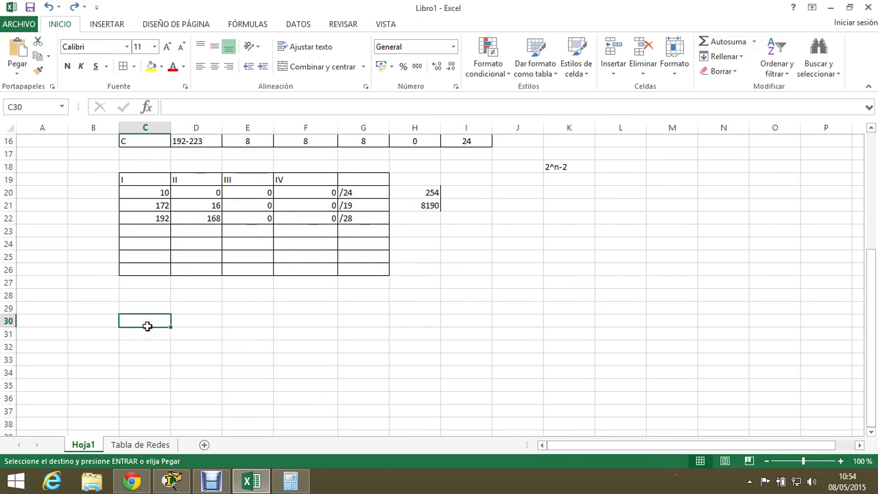
right_click(164, 328)
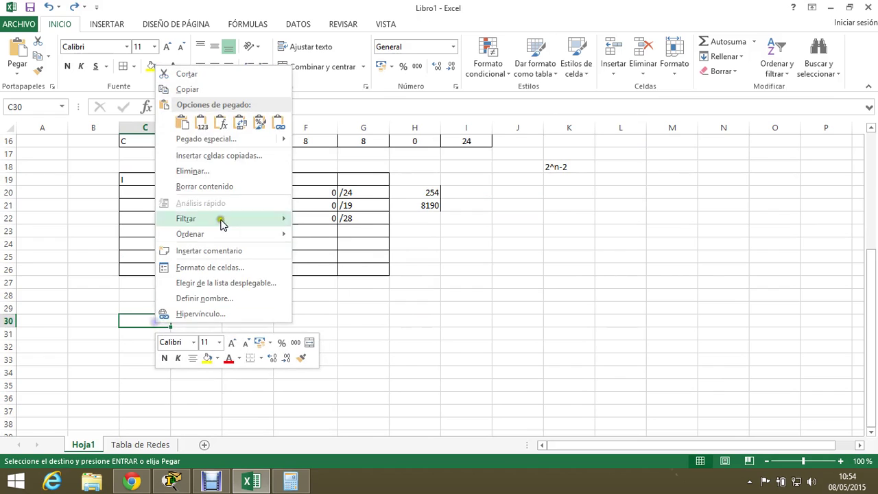
click(202, 124)
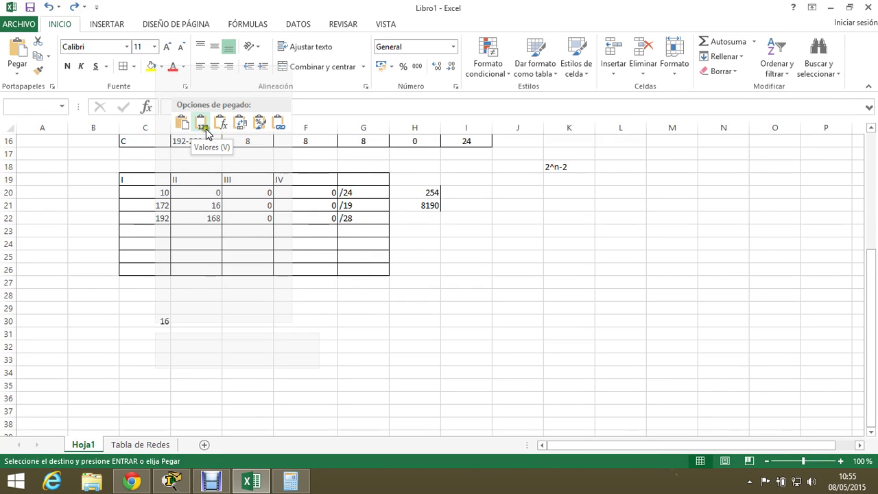
click(501, 255)
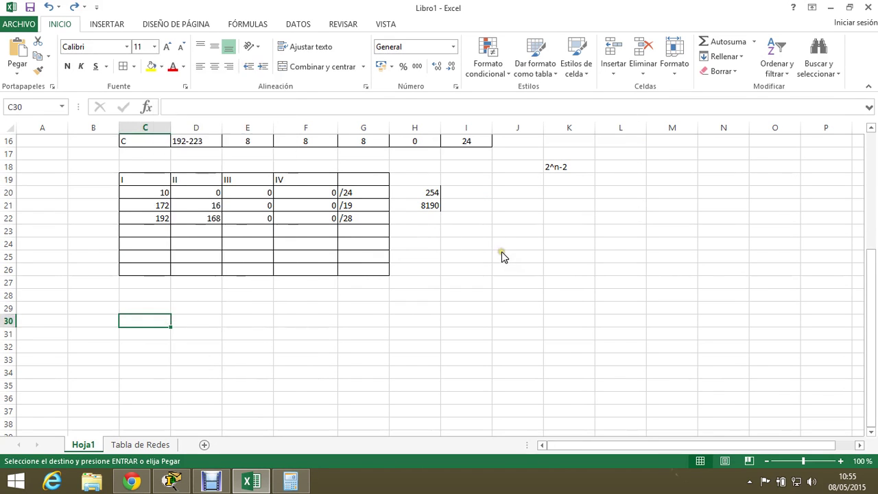
Copy the powers of two in H10:O10 and paste them as values only, starting at C31
scroll(501, 255, up, 4)
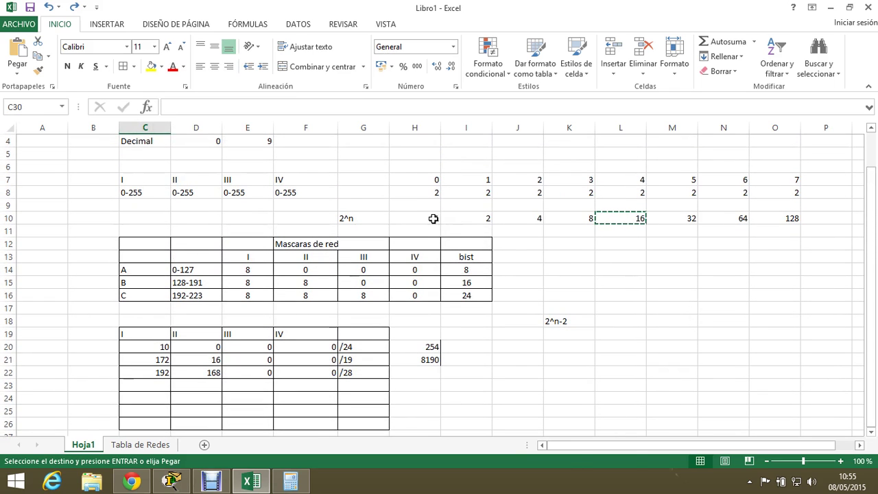
drag(434, 218, 786, 221)
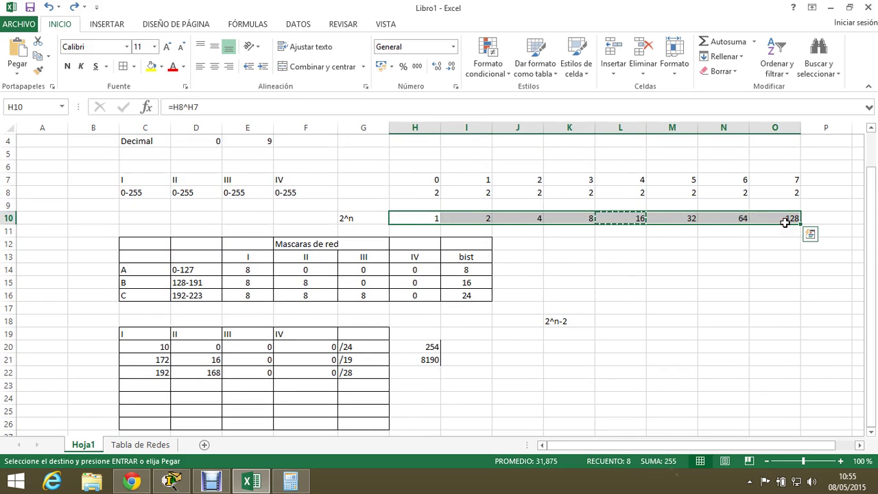
scroll(565, 249, down, 5)
click(144, 296)
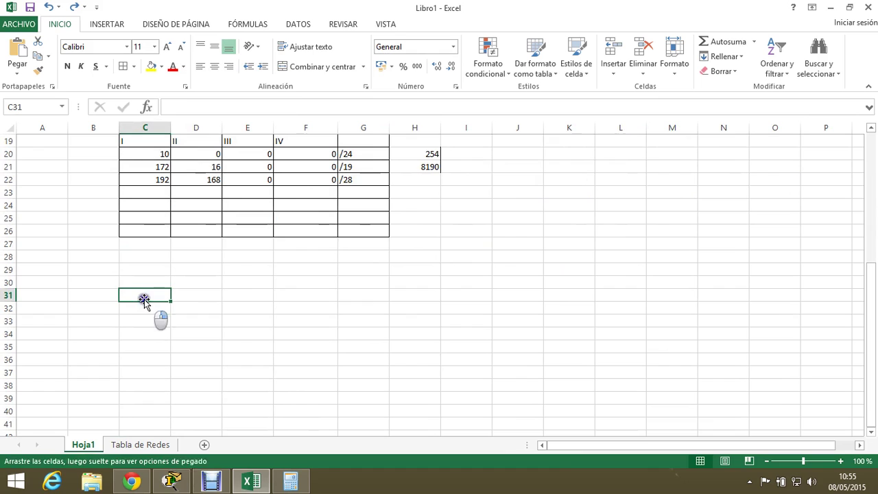
key(ctrl+c)
right_click(151, 293)
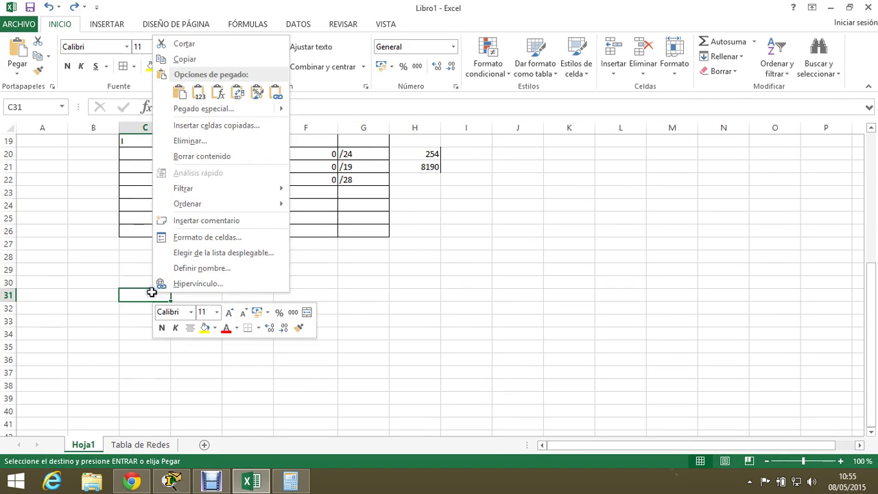
click(210, 100)
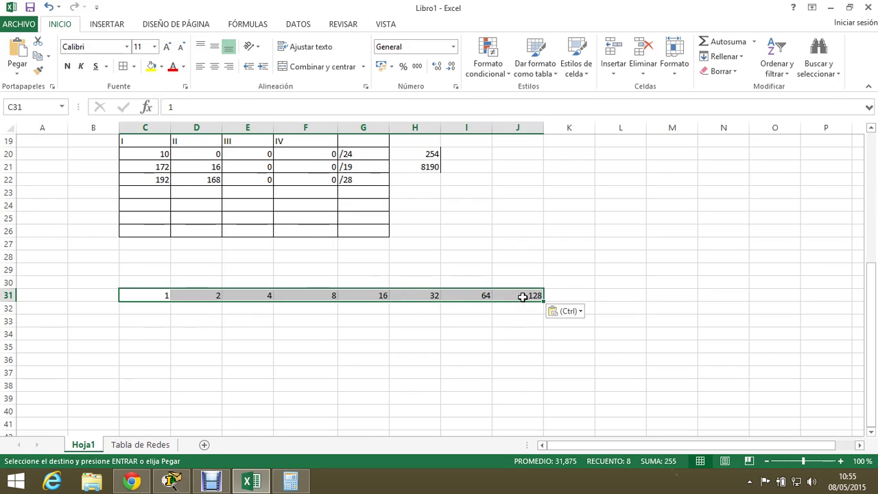
Clear the pasted powers of two from C31:J31
mouse_move(522, 297)
mouse_down()
mouse_move(371, 295)
mouse_move(531, 296)
mouse_up()
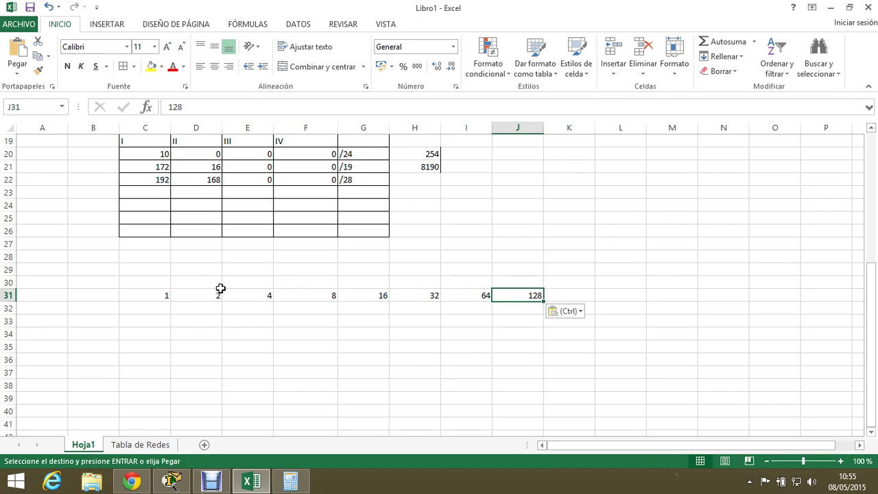
drag(168, 295, 532, 295)
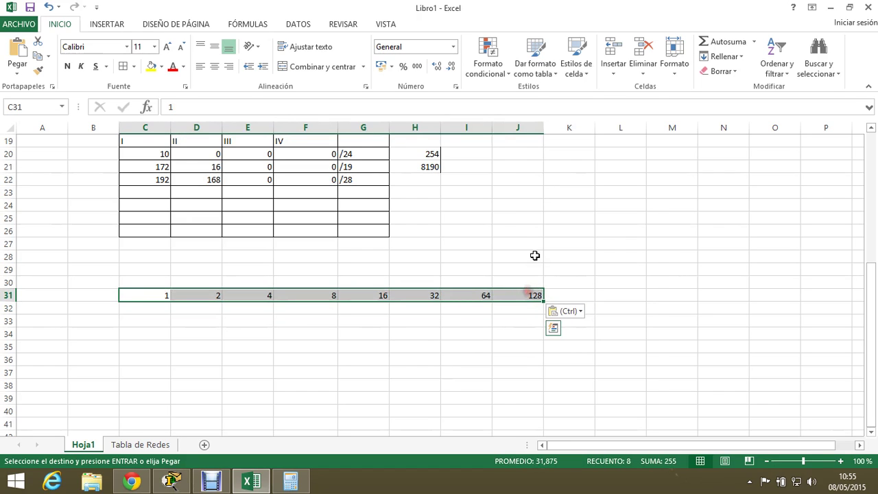
key(Delete)
Enter the descending powers of two 128, 64, 32, 16, 8, 4, 2 and 1 across C31:J31
click(150, 293)
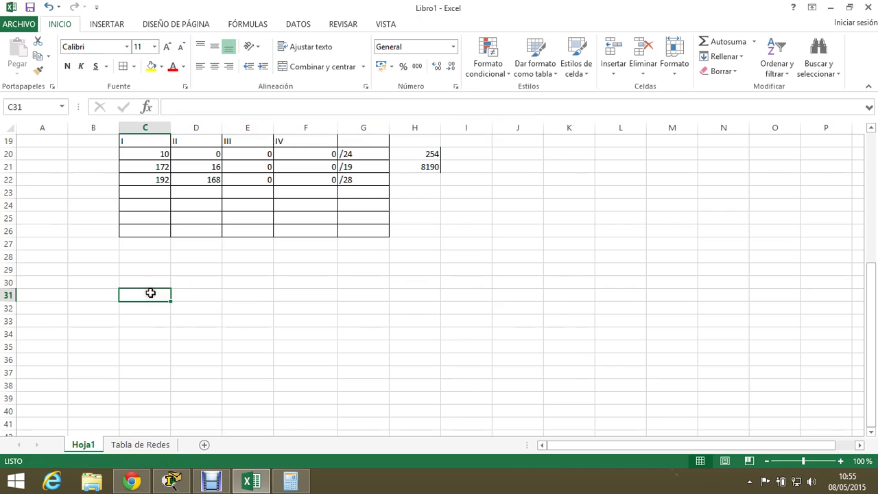
text(128)
key(Tab)
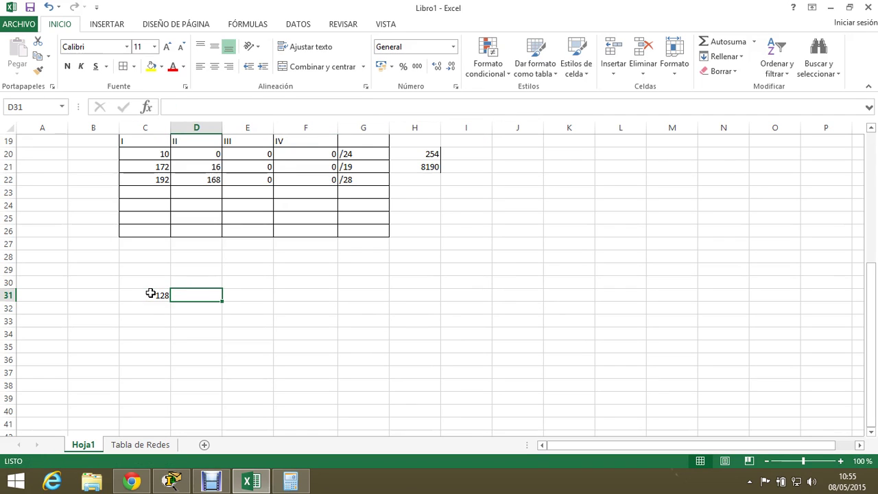
text(64)
key(Tab)
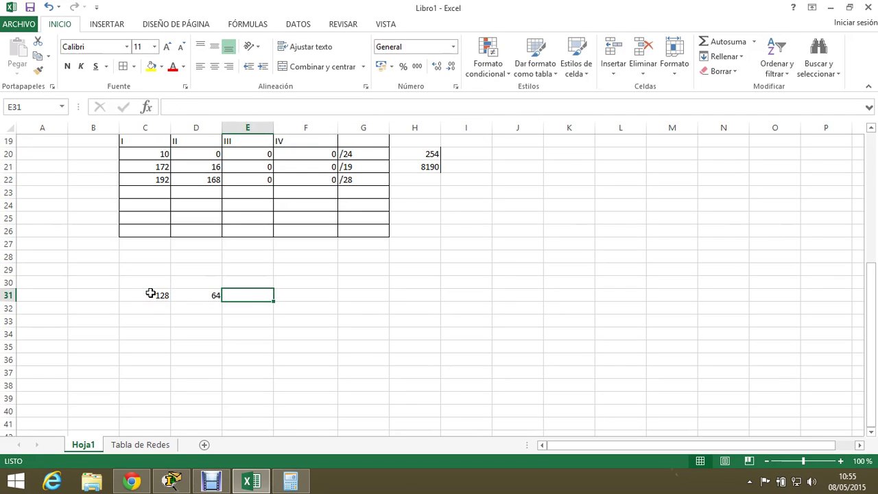
text(32)
key(Tab)
text(16)
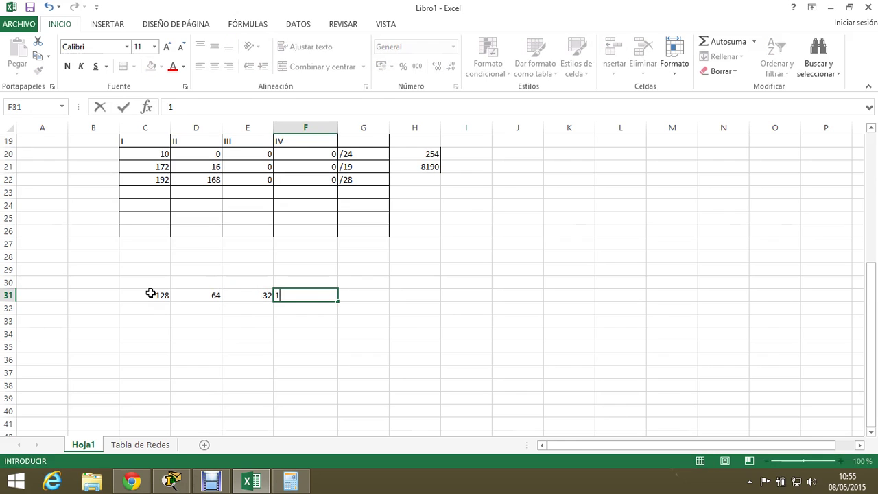
key(Tab)
text(8)
key(Tab)
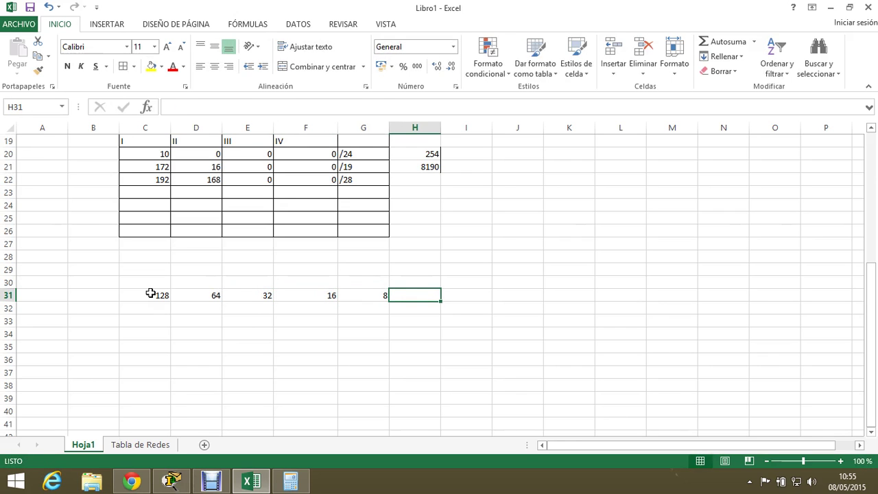
text(4)
key(Tab)
text(2)
key(Tab)
text(1)
key(Tab)
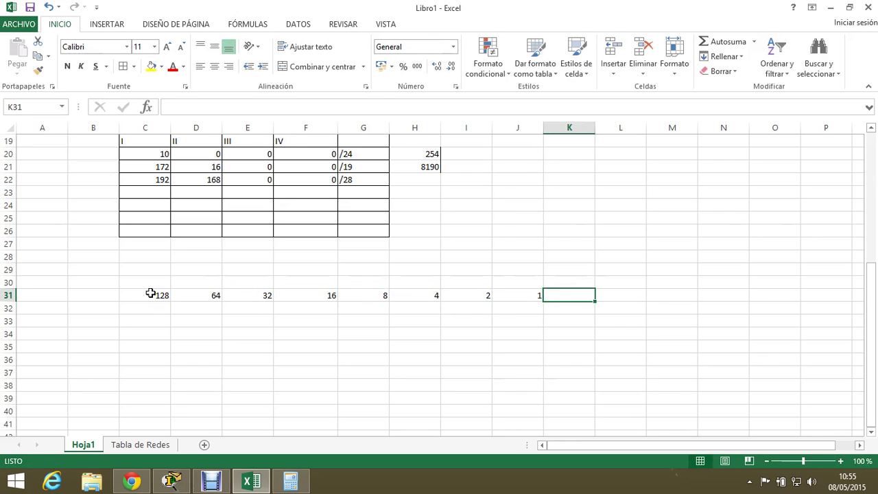
Compare the /28 prefix of the 192.168.0.0 network with the class C mask octets and sum the first four powers in C31:F31
scroll(227, 303, up, 3)
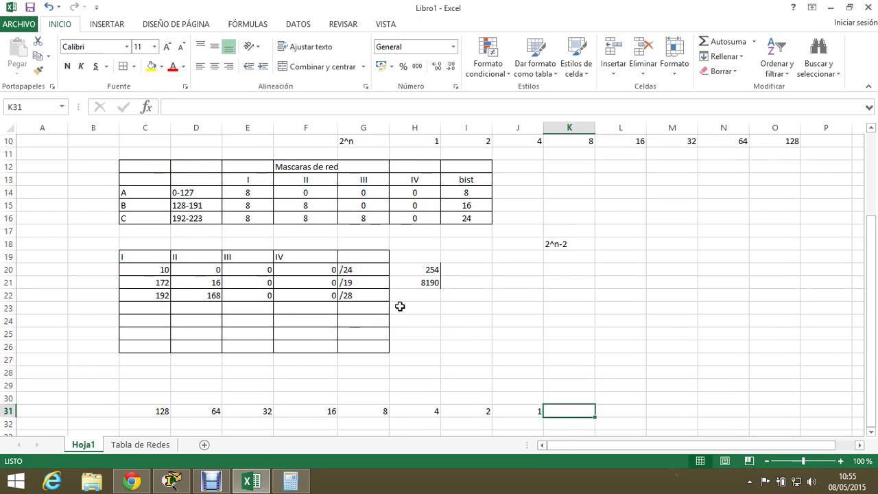
click(376, 299)
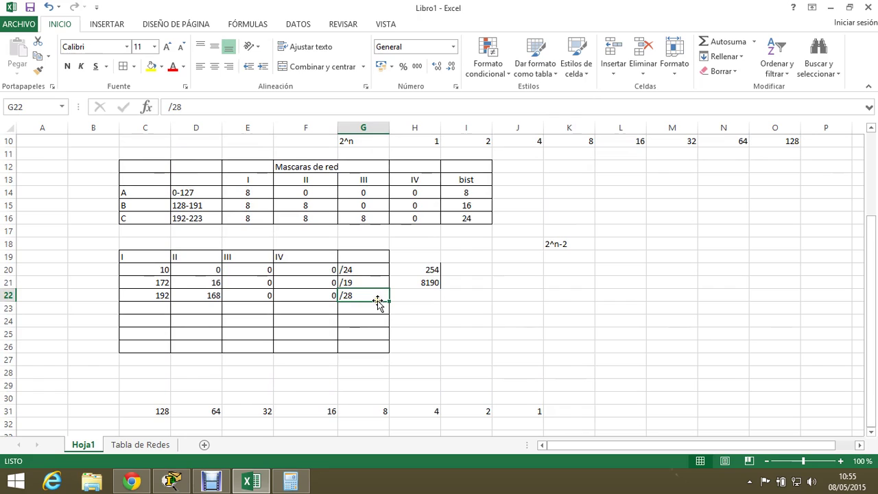
drag(257, 219, 361, 219)
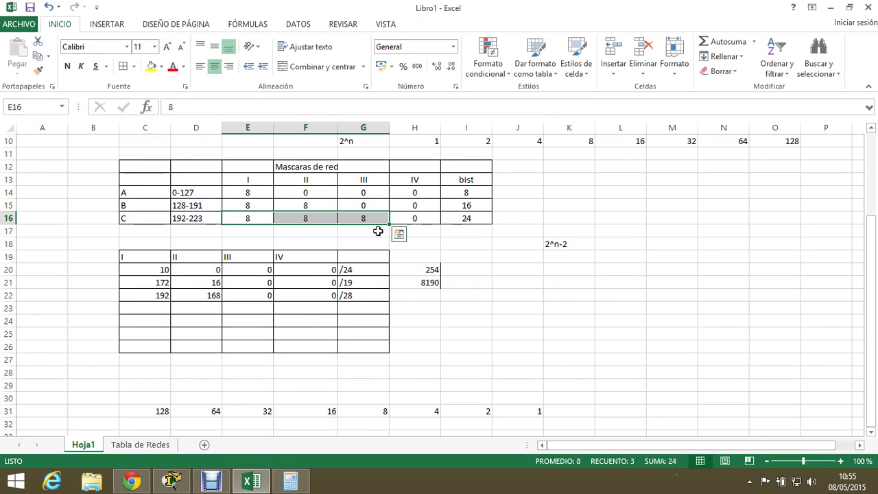
click(422, 222)
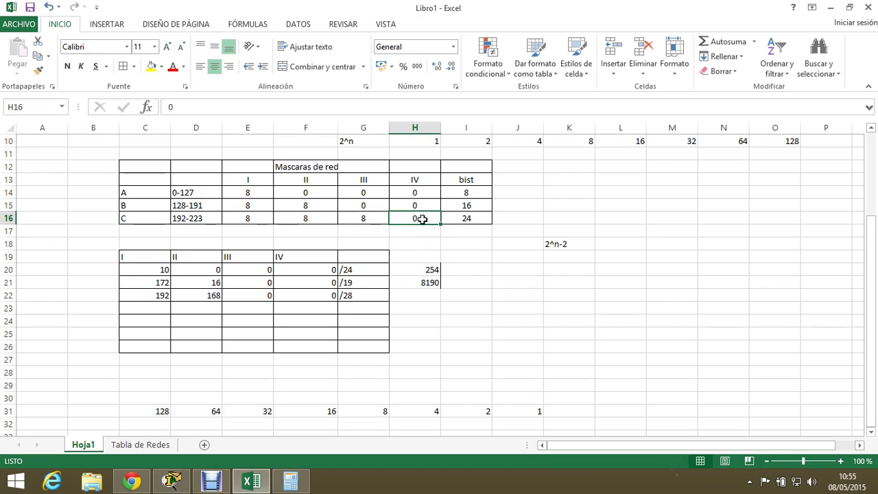
scroll(431, 219, down, 4)
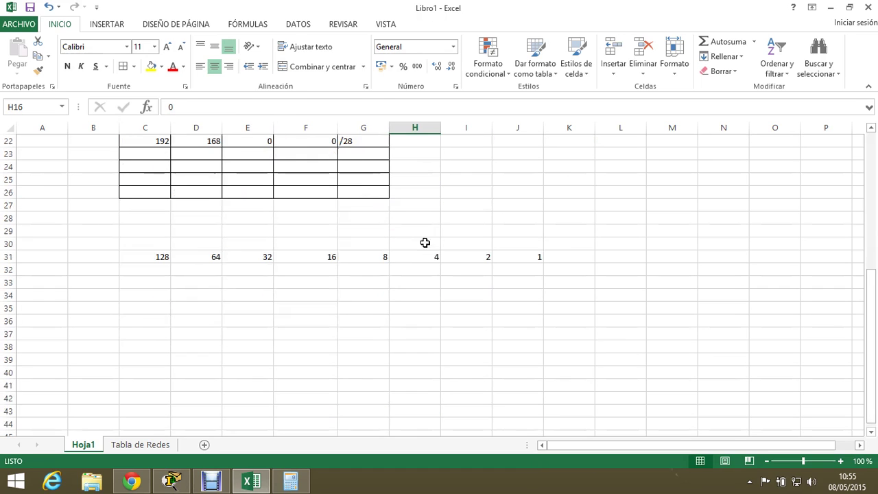
drag(160, 261, 305, 251)
scroll(288, 304, up, 3)
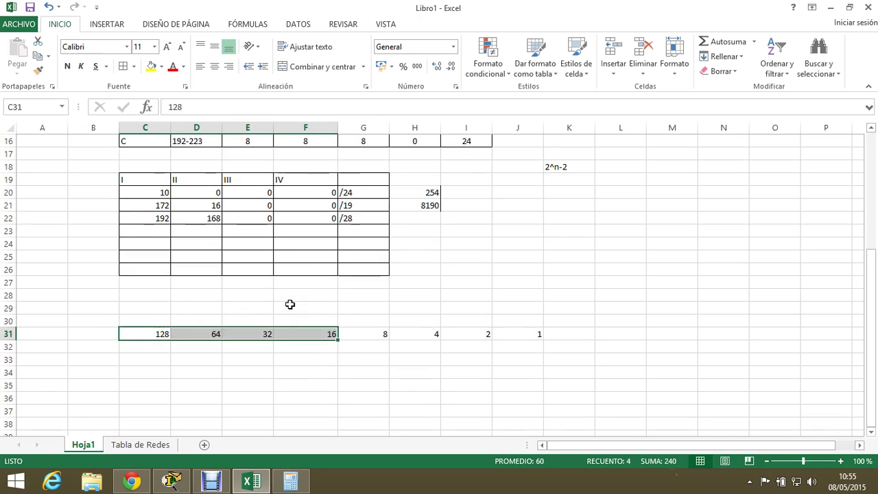
Go through the first four powers of two in C31:F31 one by one and check their combined sum
scroll(289, 303, down, 2)
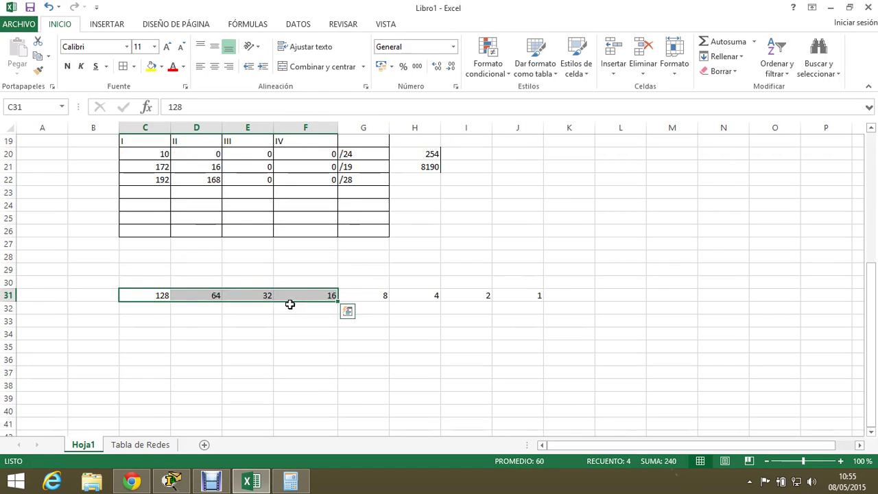
scroll(289, 304, up, 2)
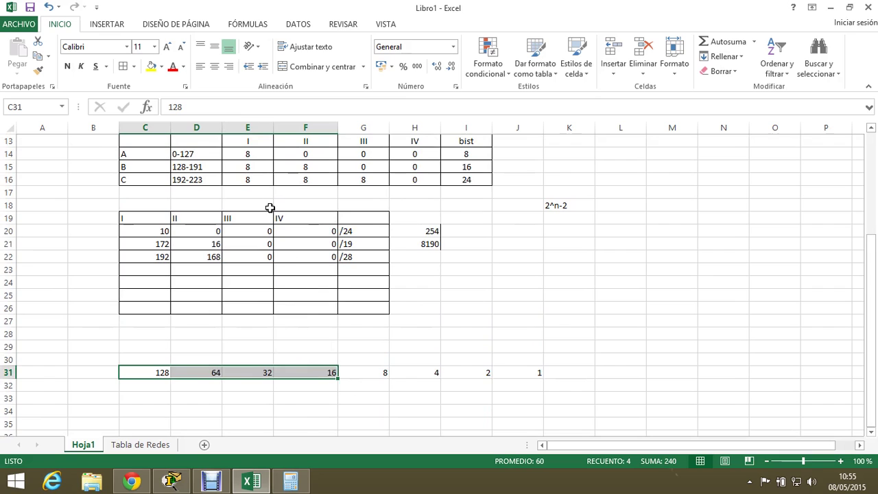
scroll(275, 226, down, 4)
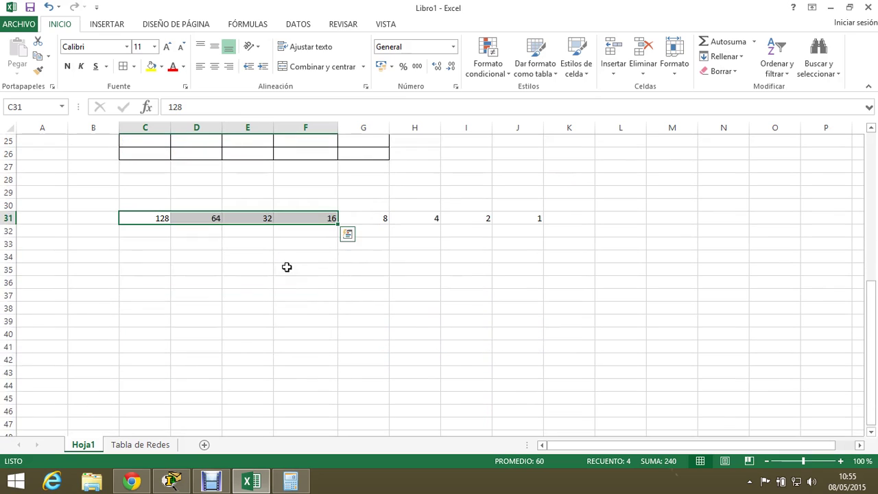
click(160, 217)
click(208, 219)
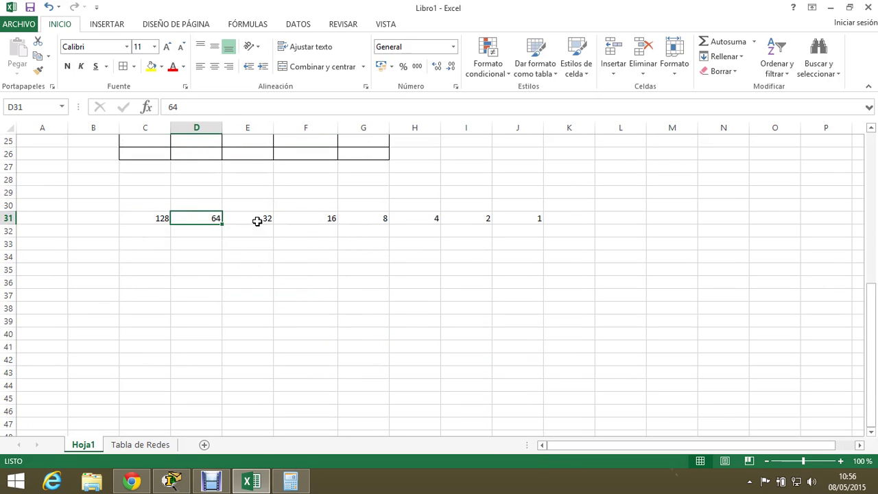
click(259, 219)
click(316, 218)
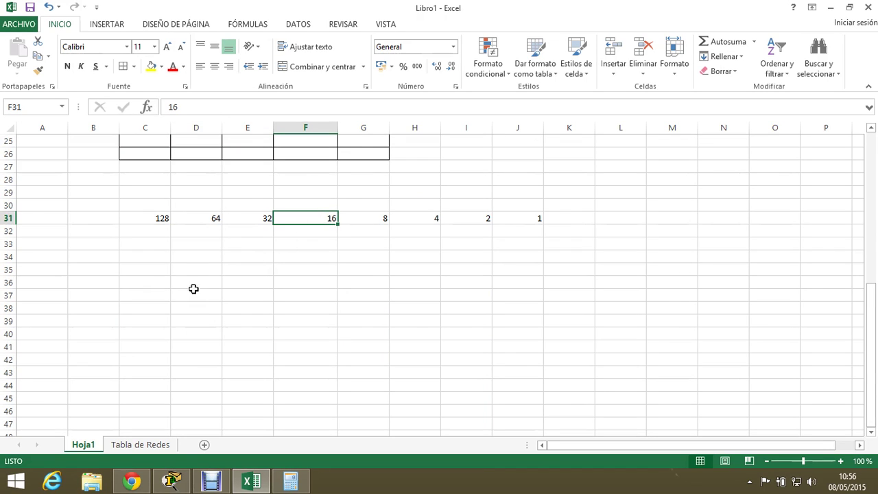
click(152, 282)
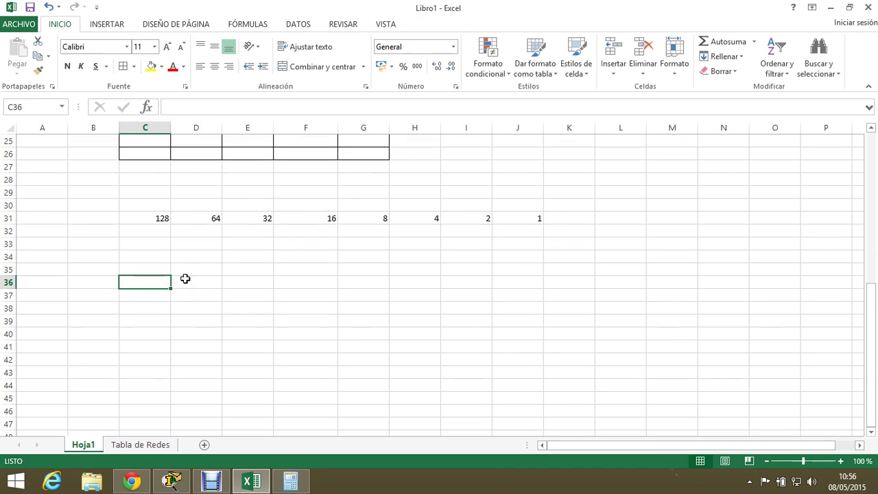
drag(167, 221, 334, 224)
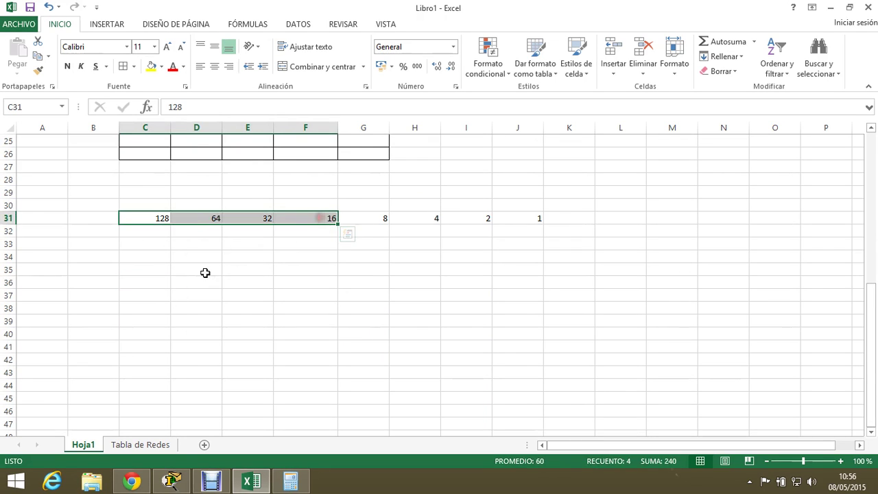
Enter the fourth octet mask value 240 in E35 below the row of powers
click(238, 272)
text(24)
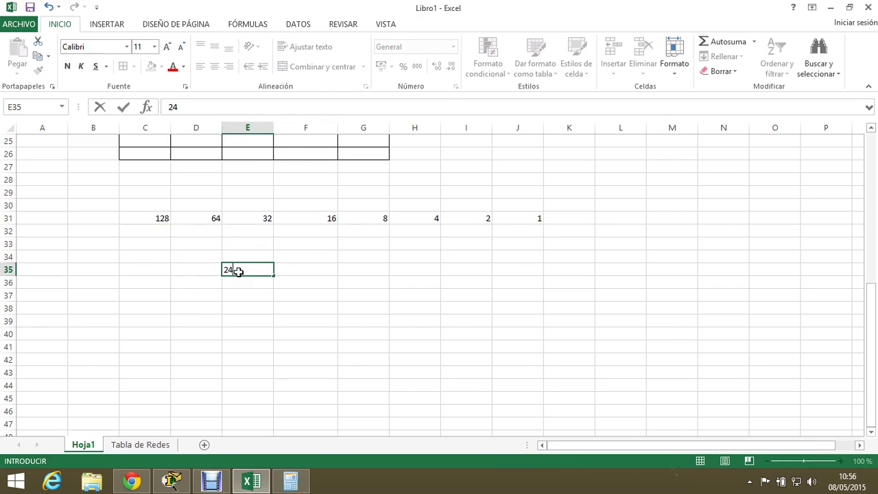
text(8)
click(255, 321)
double_click(258, 270)
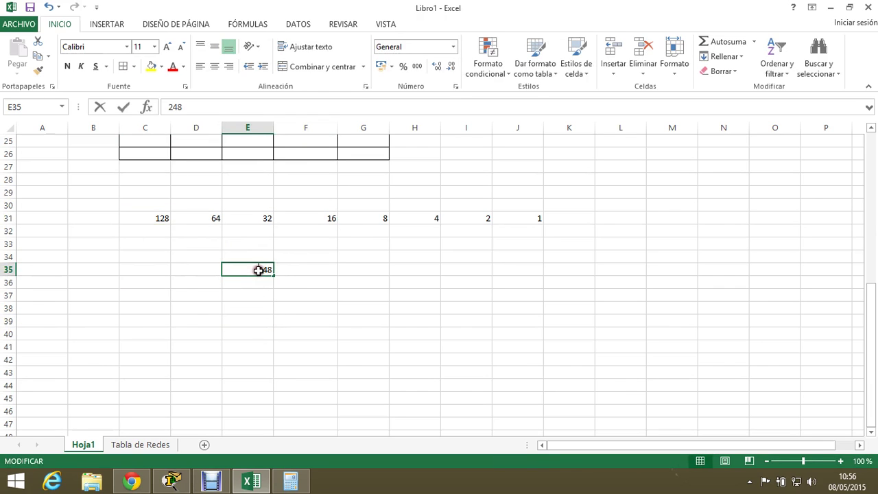
drag(273, 273, 266, 269)
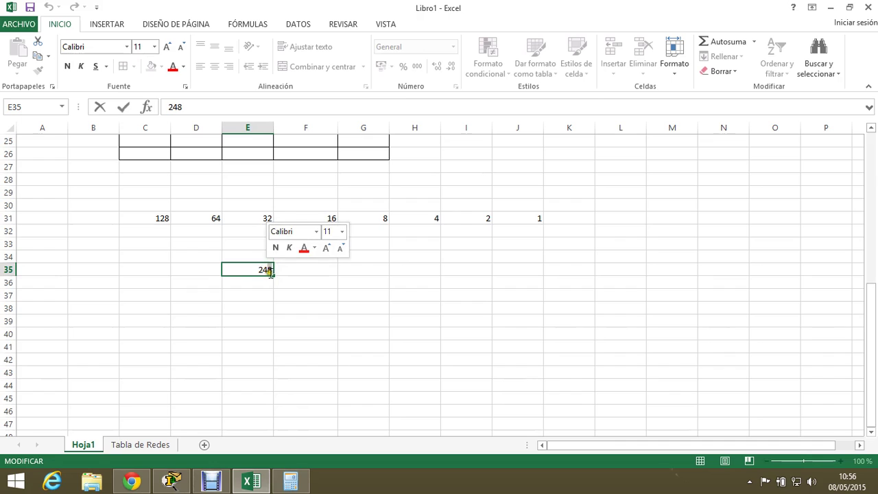
text(0)
click(276, 300)
click(271, 271)
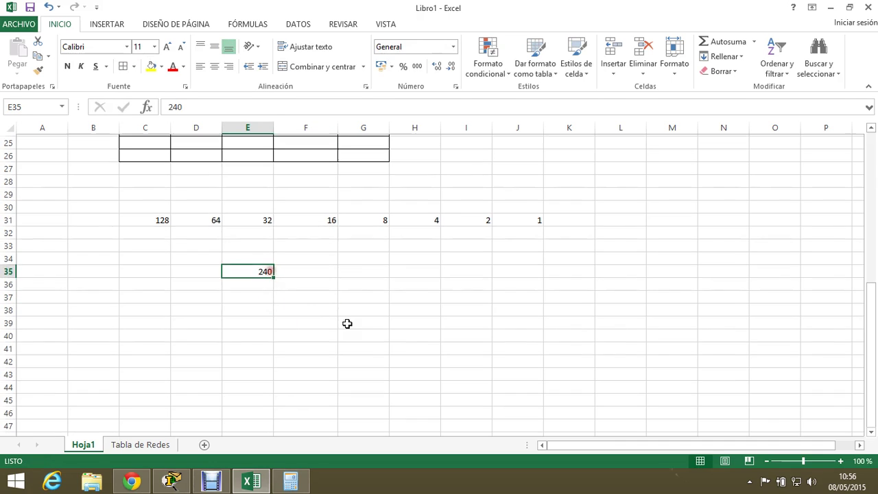
Enter 255 in each of the cells B35, C35 and D35 for the first three mask octets
scroll(347, 323, up, 3)
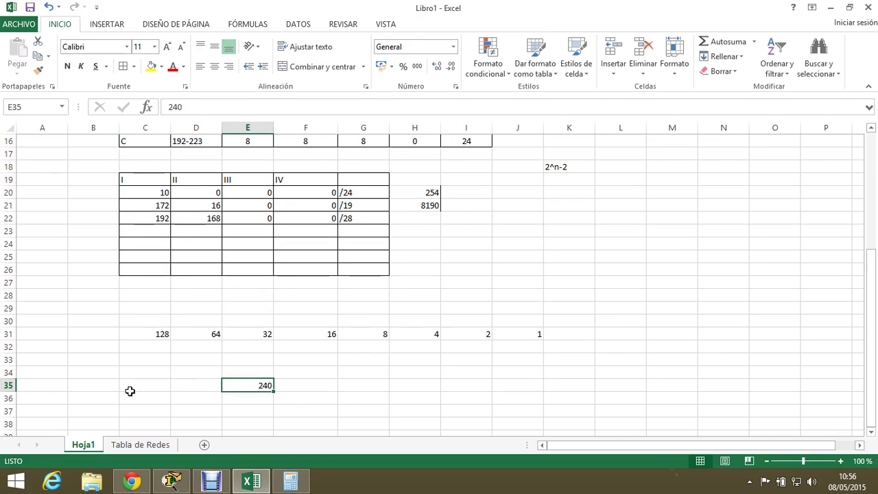
click(89, 386)
text(255)
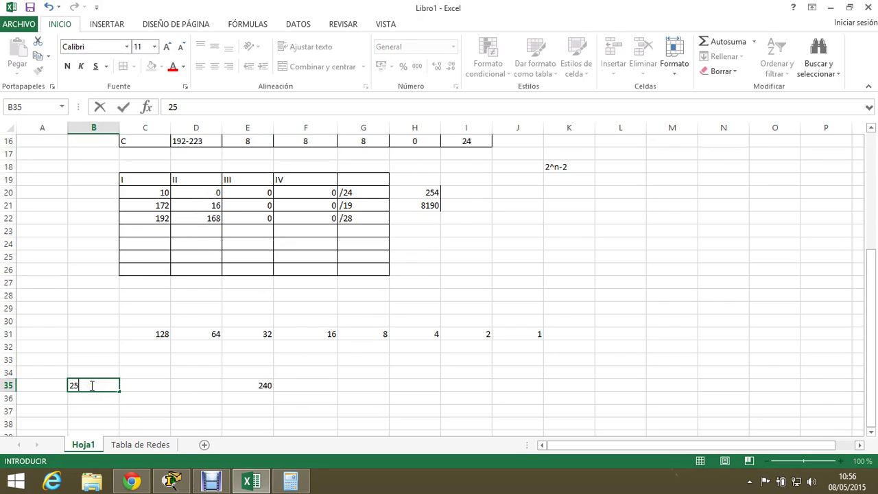
click(137, 380)
text(255)
click(193, 386)
text(255)
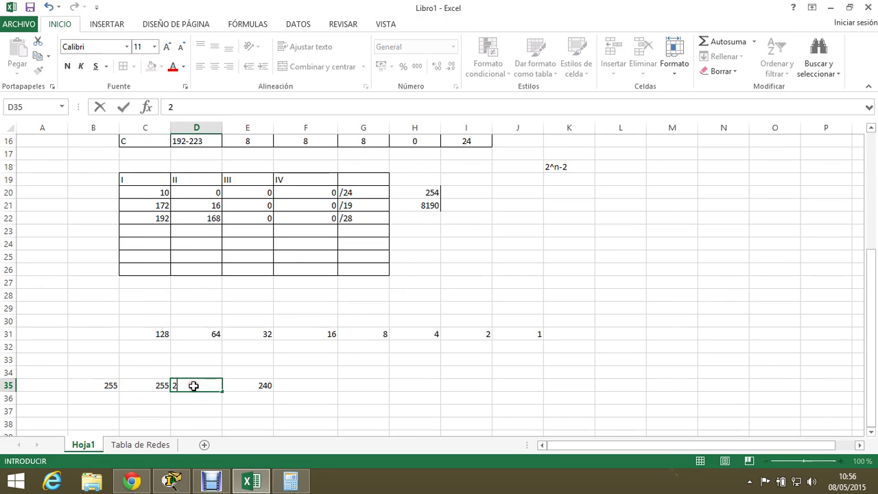
click(212, 409)
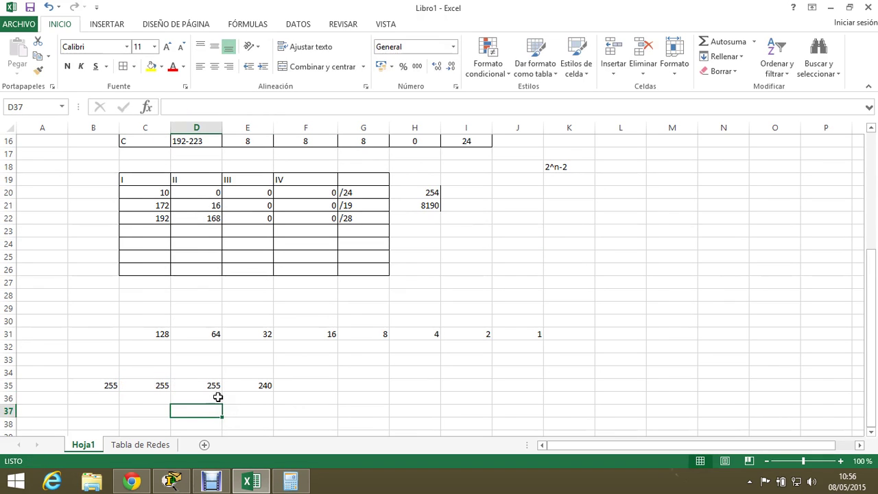
Copy the octet headings I to IV from C19:F19 and paste them above the mask values, starting at B34
scroll(232, 347, up, 1)
drag(147, 218, 286, 213)
key(ctrl+c)
scroll(217, 295, down, 2)
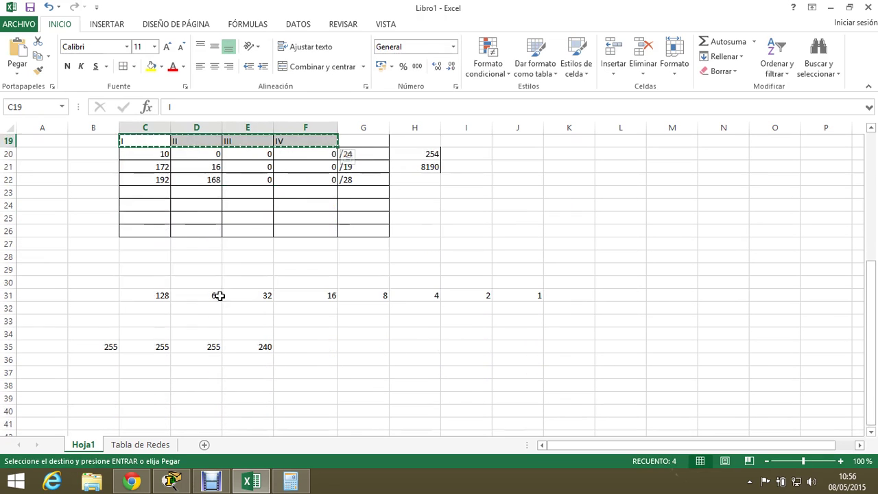
click(108, 335)
key(ctrl+v)
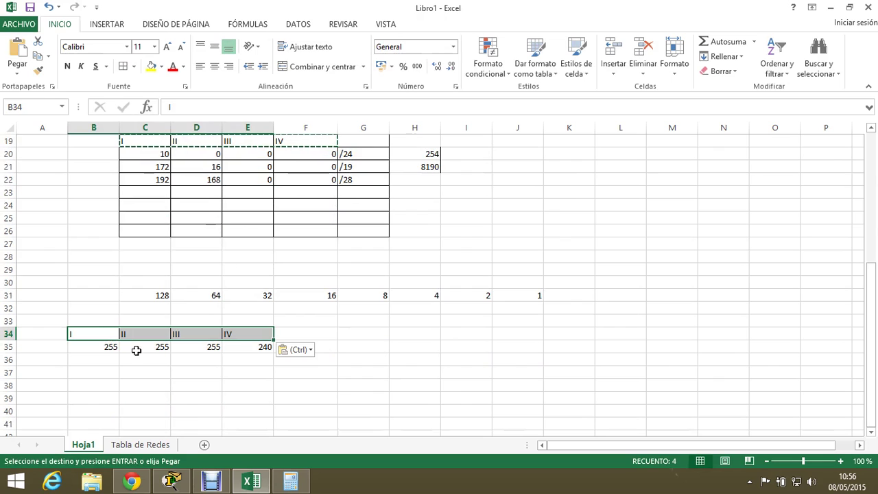
Center the octet headings and mask values in B34:E35 and go over each mask octet in row 35
click(97, 334)
drag(97, 334, 259, 349)
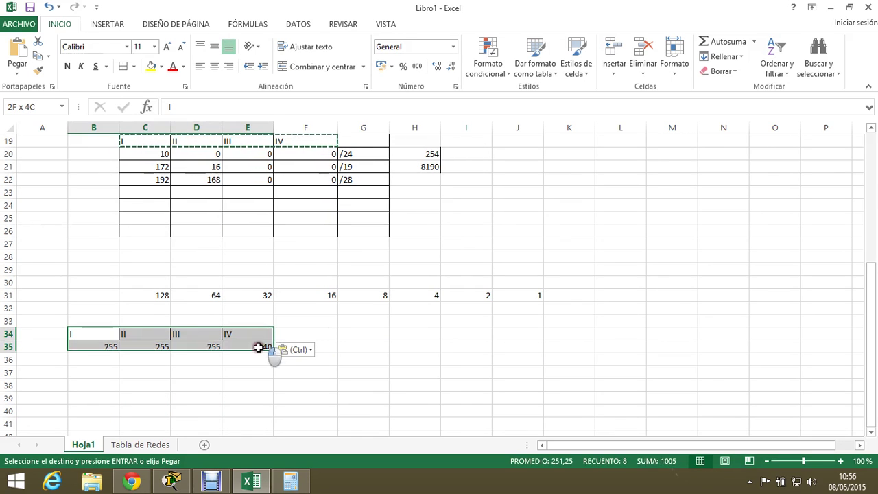
click(214, 67)
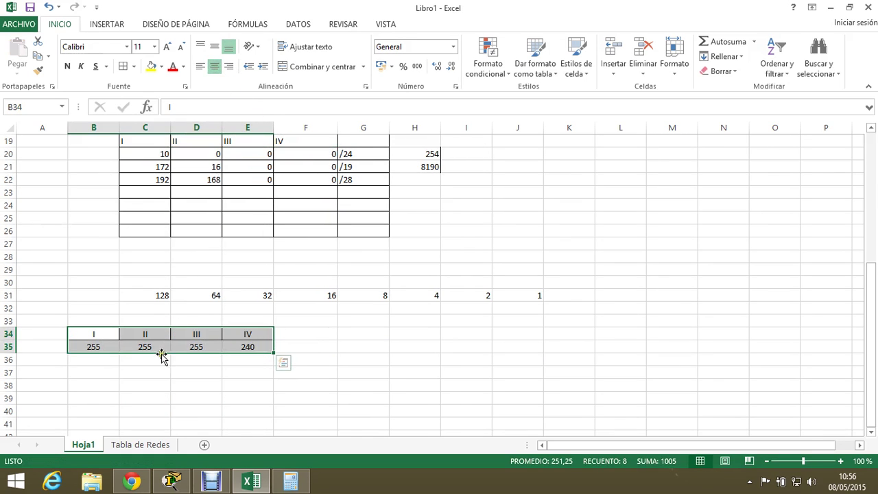
click(104, 347)
click(146, 347)
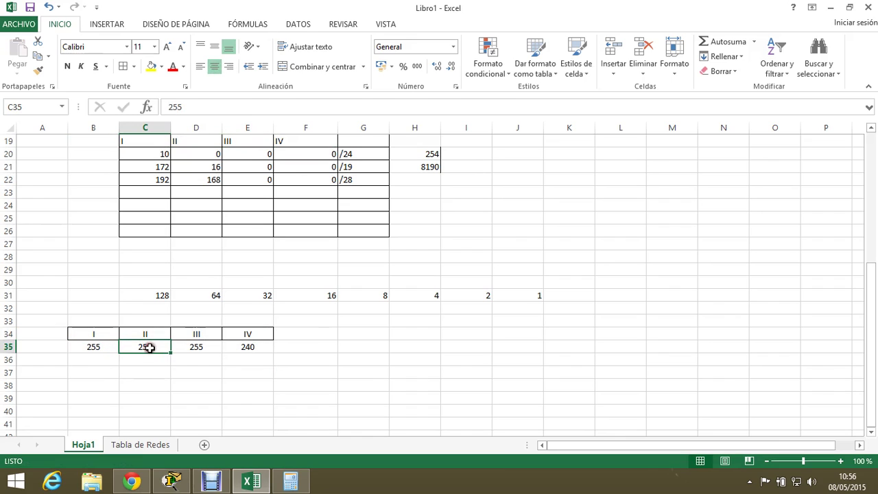
click(201, 349)
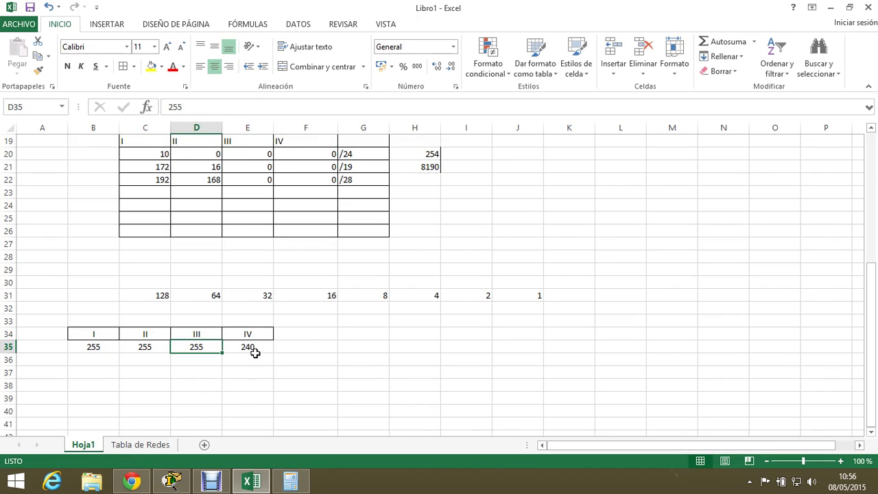
click(256, 350)
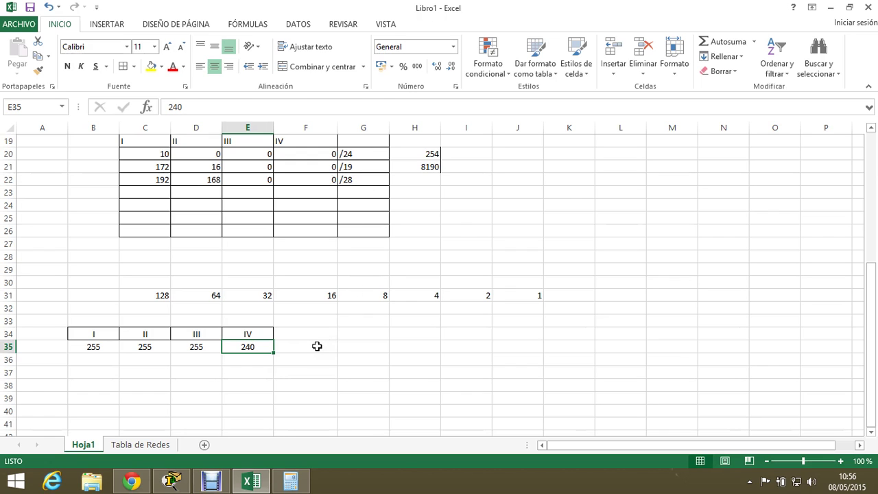
Switch to the Calculator, compute 2 to the power of 4, and return to the Excel sheet
click(290, 481)
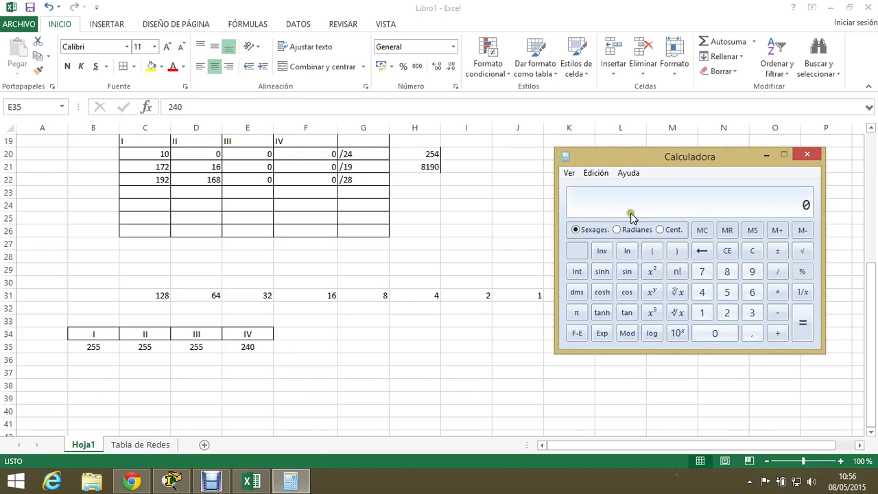
click(727, 312)
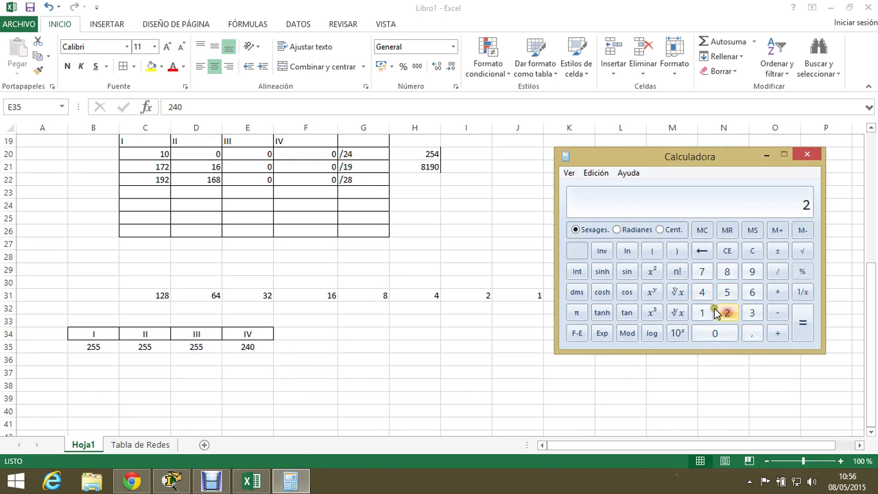
click(660, 293)
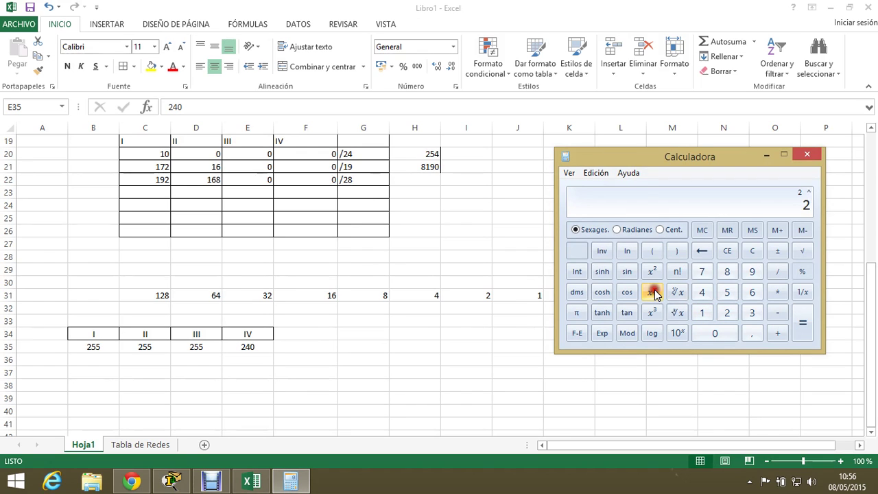
click(705, 294)
click(803, 328)
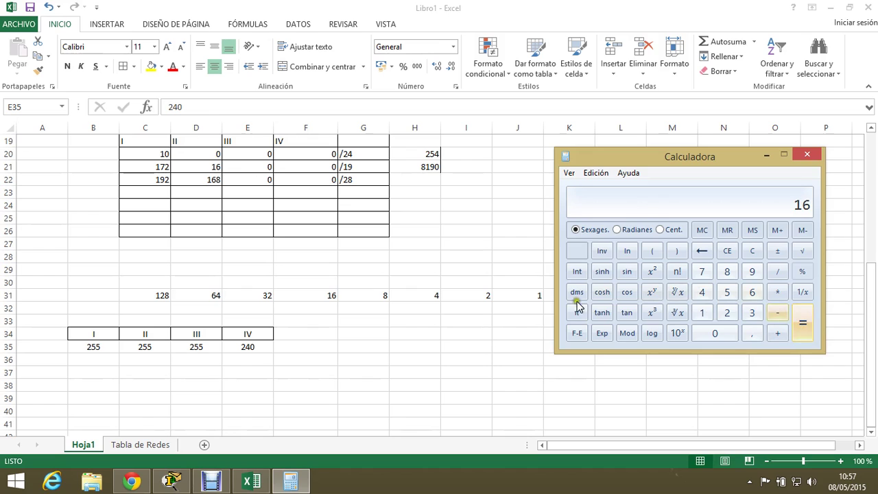
click(396, 341)
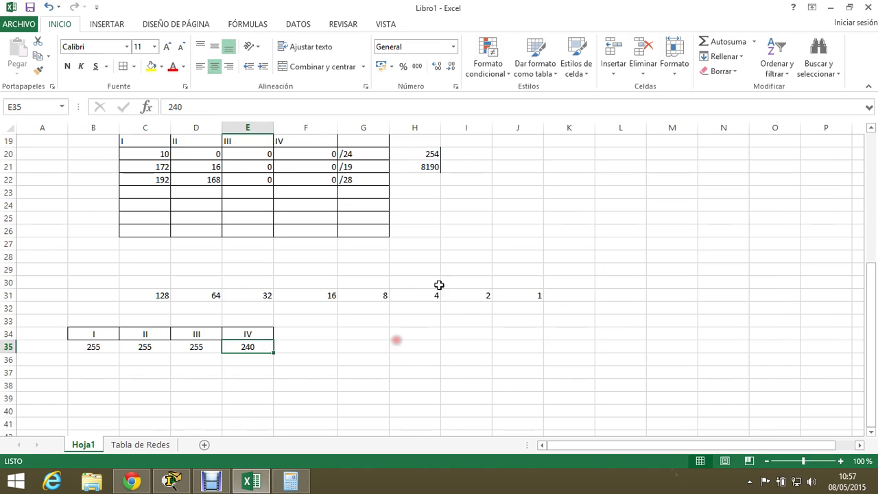
Enter 14 in H22 as the host count of the 192.168.0.0 /28 network
click(431, 178)
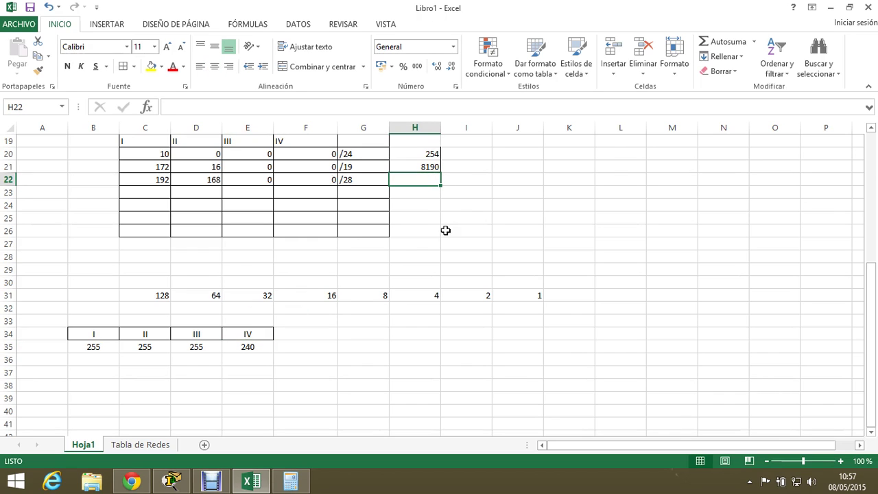
text(16)
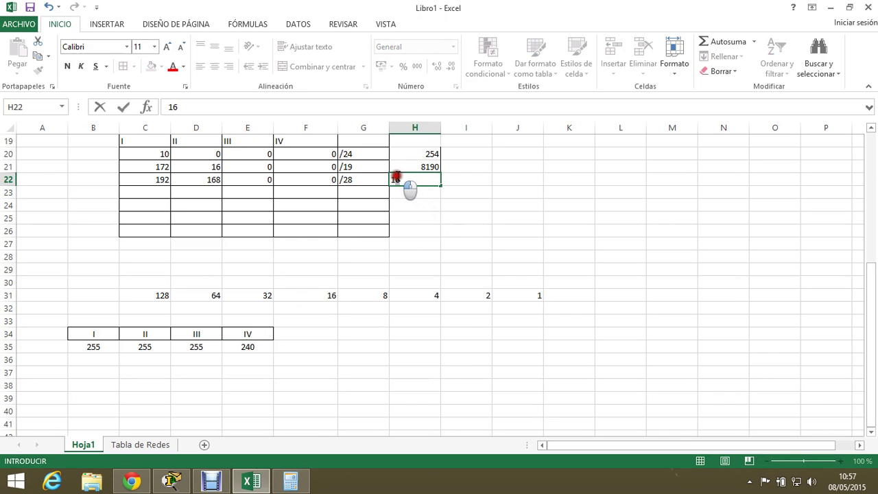
double_click(396, 177)
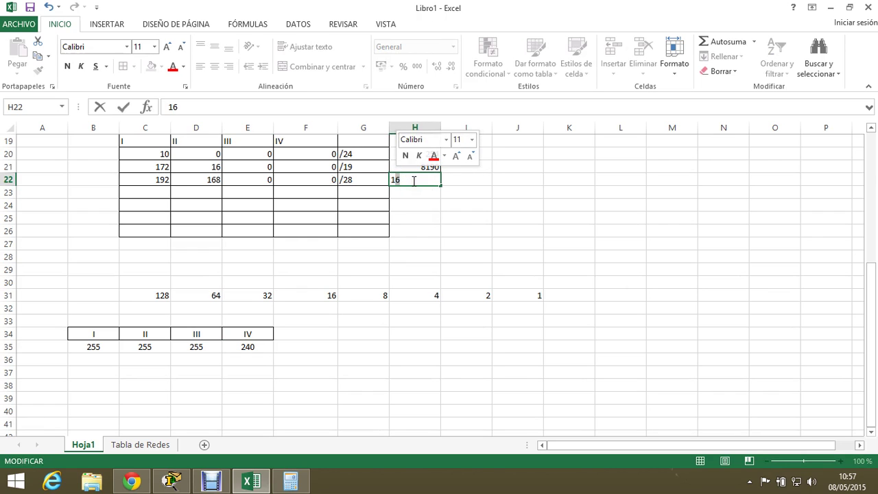
text(14)
click(426, 202)
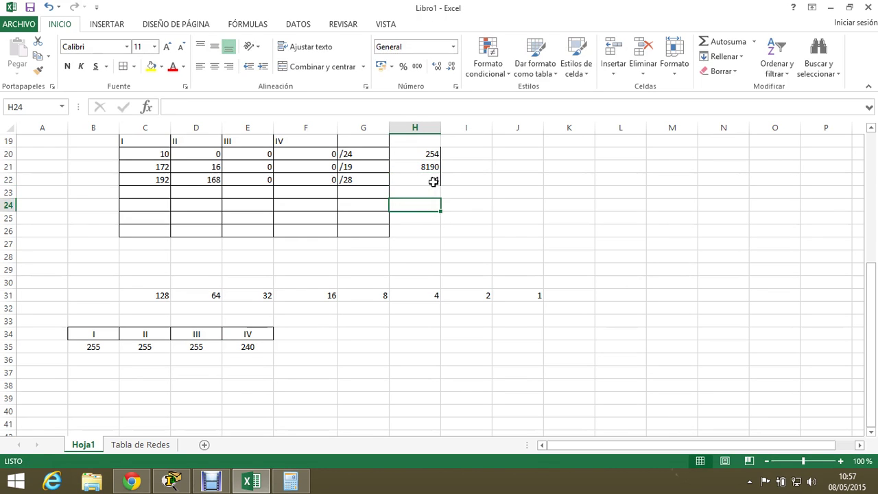
click(434, 180)
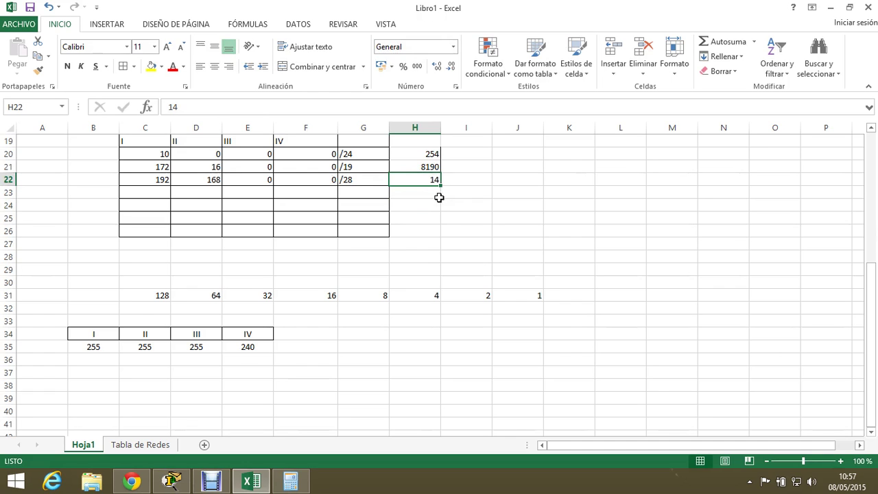
Shorten the formula text in K18 to 2^n by removing the subtraction
scroll(439, 198, up, 1)
click(570, 168)
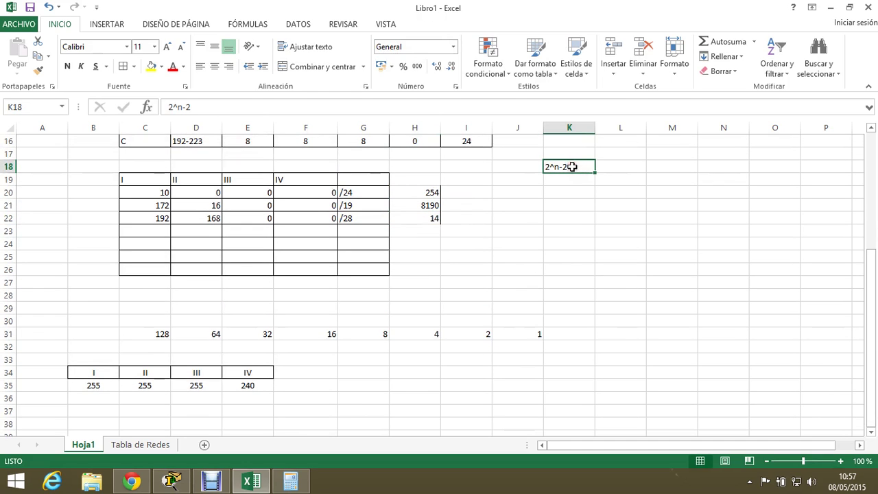
double_click(573, 166)
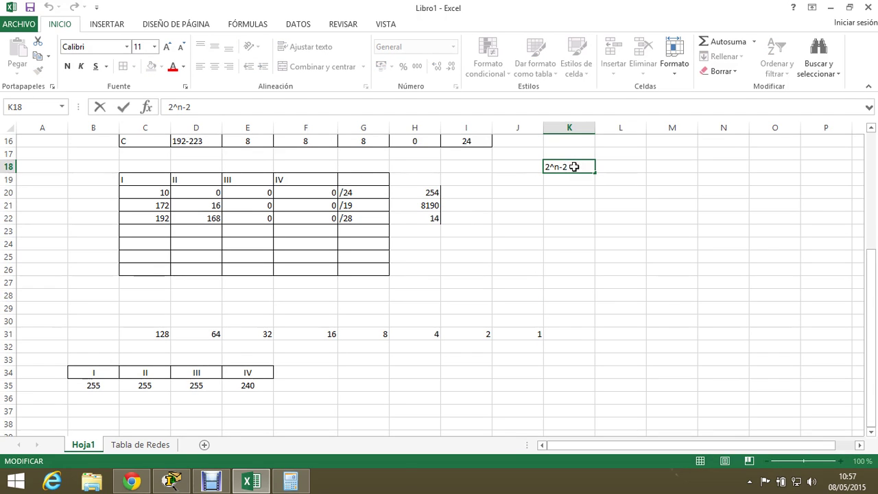
key(BackSpace)
key(BackSpace)
click(580, 215)
click(573, 168)
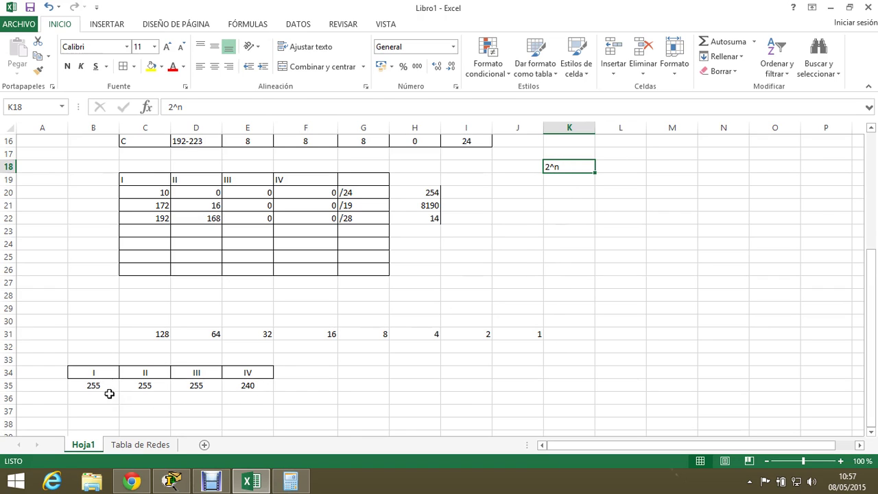
Go over the fourth mask octet in E35 and select the bit values in C31:F31 that add up to it
click(252, 387)
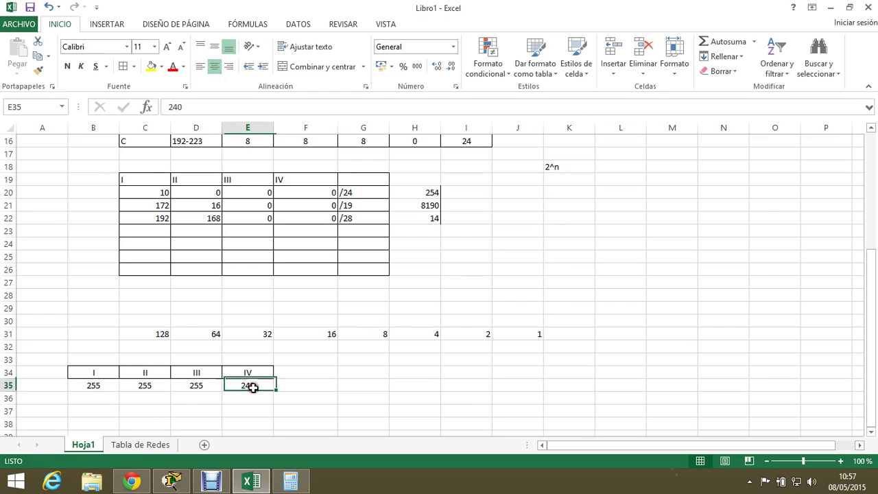
double_click(252, 388)
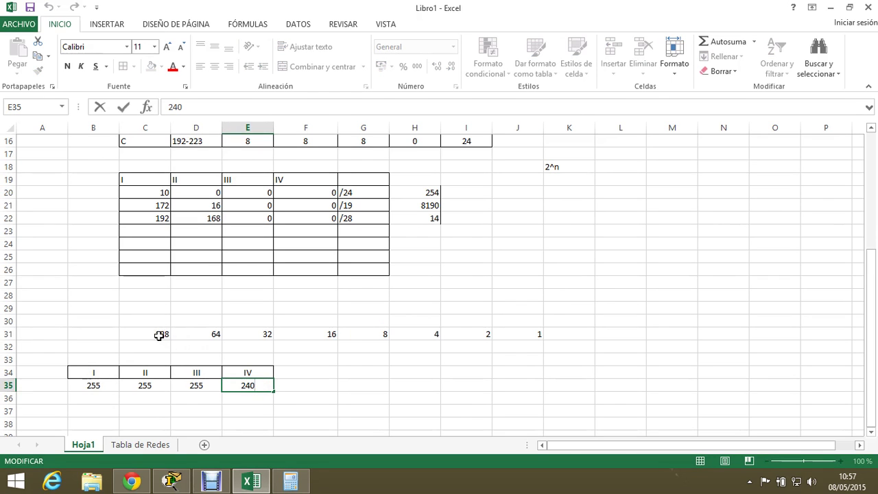
drag(159, 335, 330, 332)
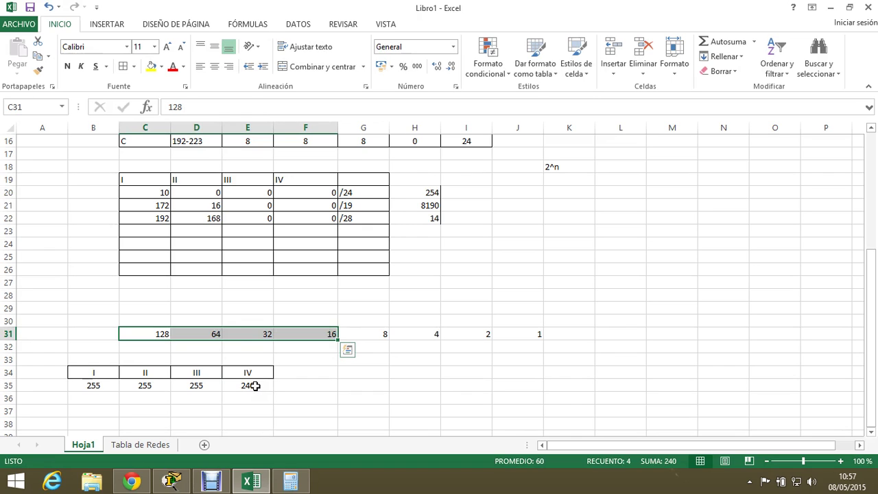
Change the formula text in K18 to 2^4 by replacing the exponent n with 4
double_click(567, 166)
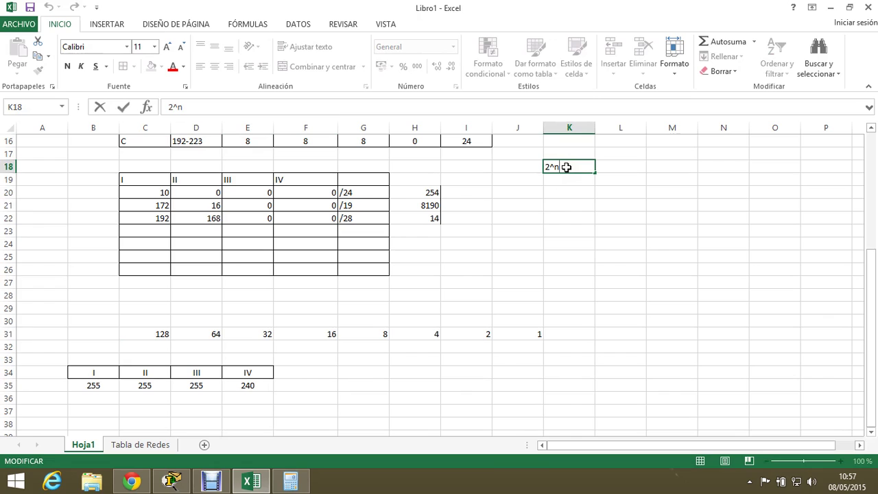
drag(569, 171, 557, 168)
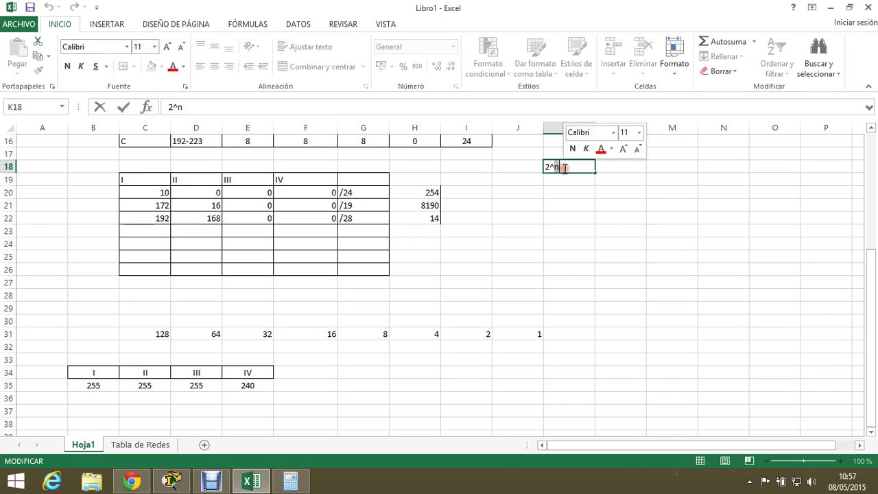
text(4)
click(563, 203)
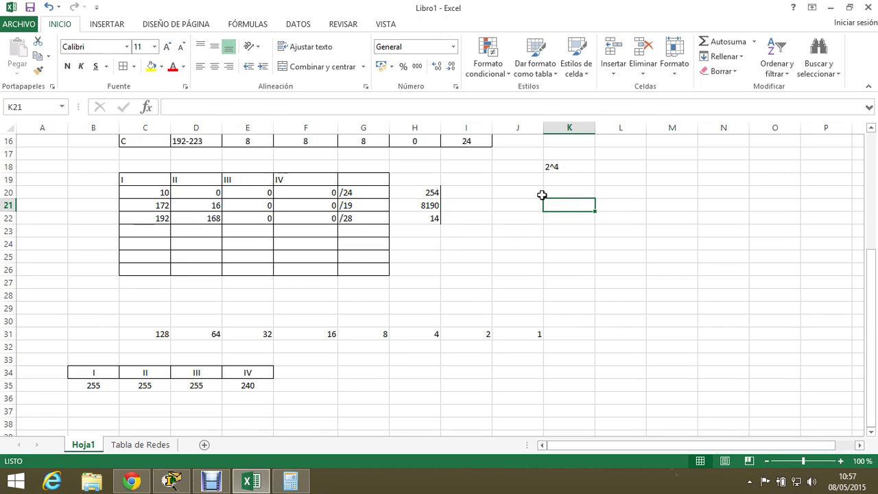
Enter "16 redes" in L18 and "14 host" in M18 beside the 2^4 formula text
click(604, 168)
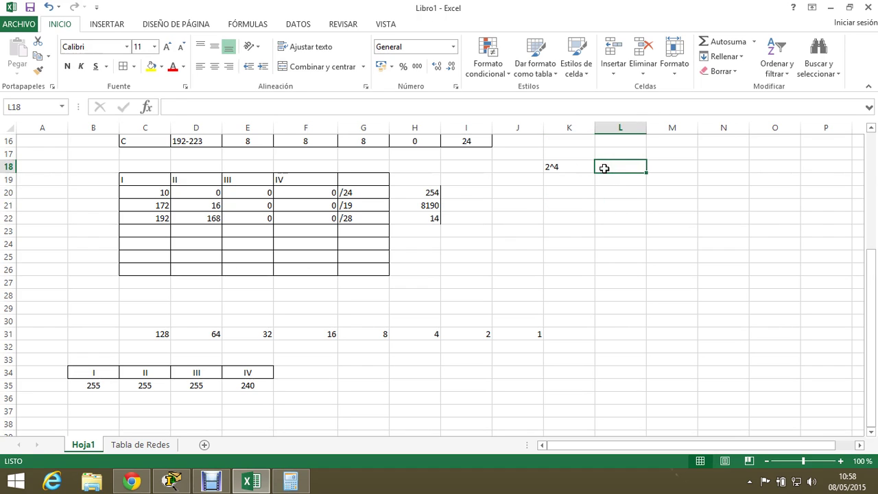
text(16 redes)
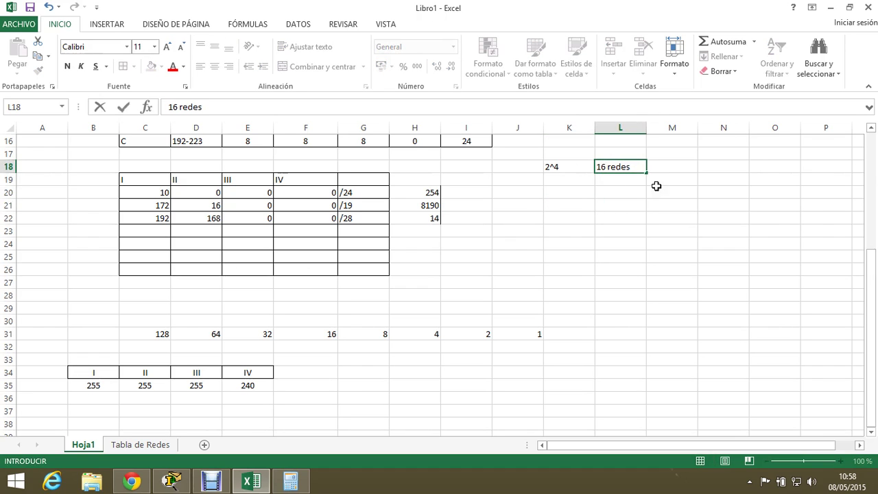
click(660, 170)
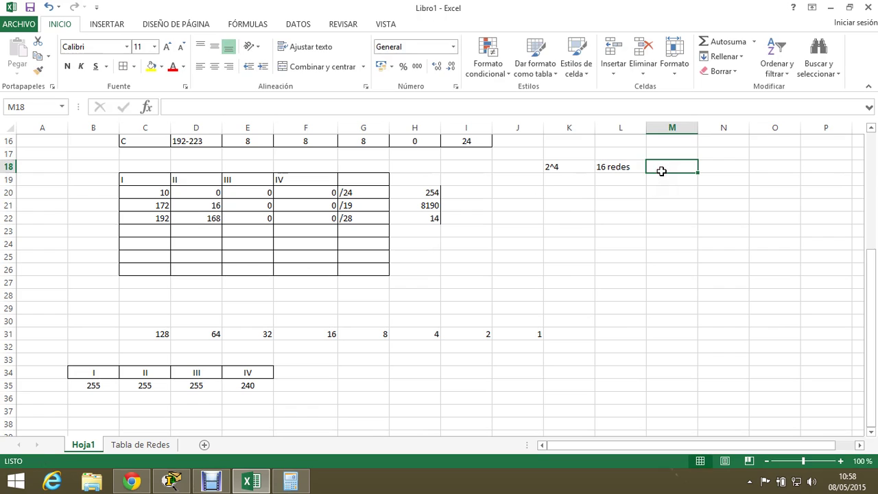
text(14 h)
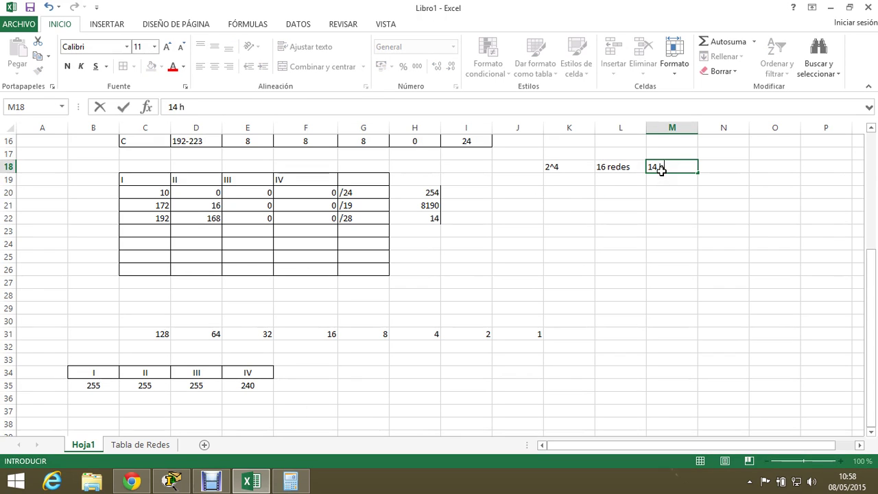
text(ost)
click(665, 234)
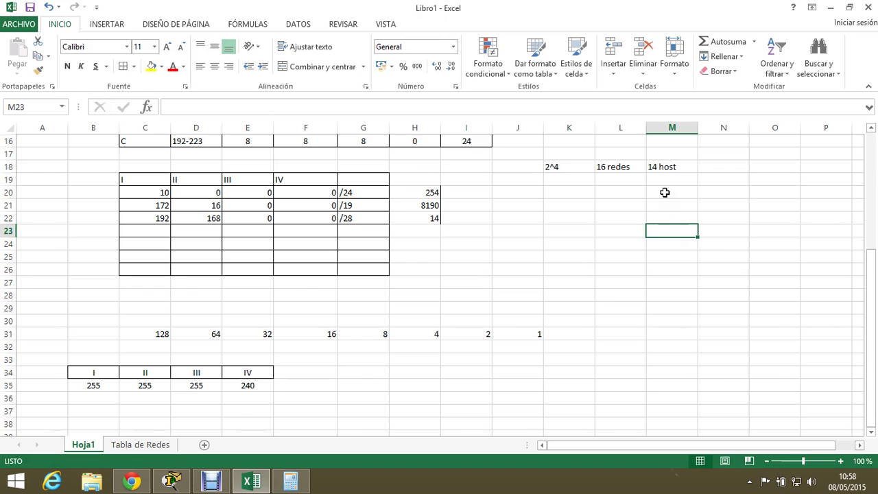
scroll(665, 193, up, 2)
scroll(665, 193, up, 1)
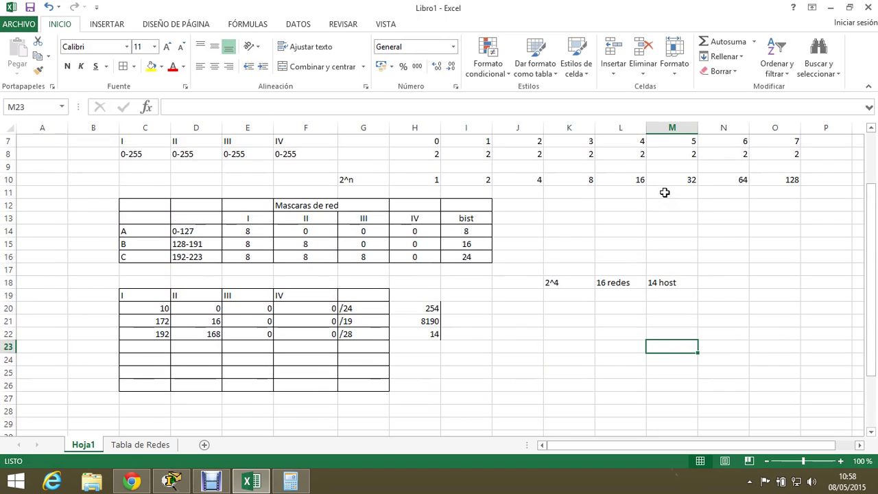